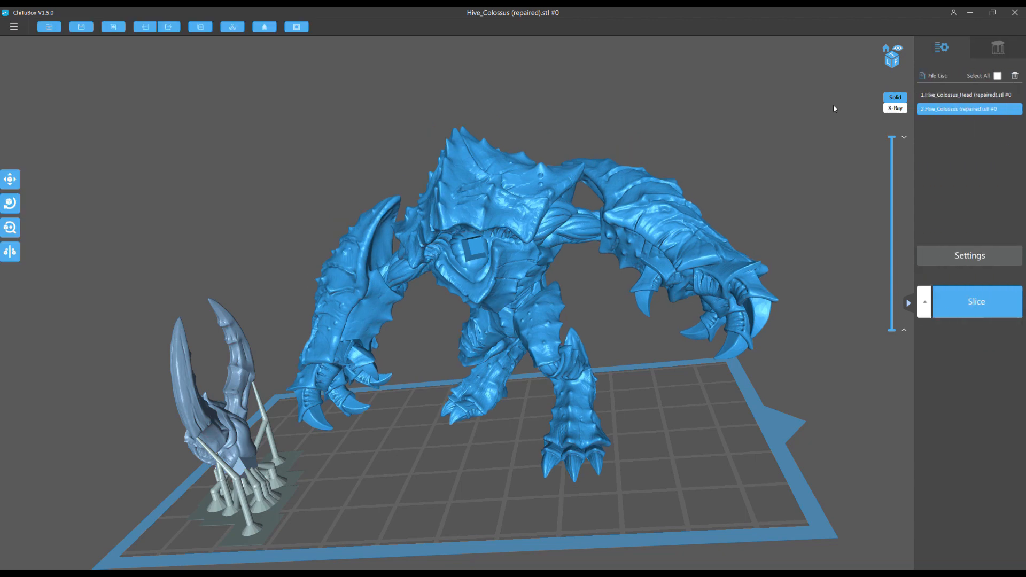
Step: Tilt the Hive_Colossus body slightly about its Y axis with the green rotation ring
{"action": "left_click", "coordinate": [10, 204]}
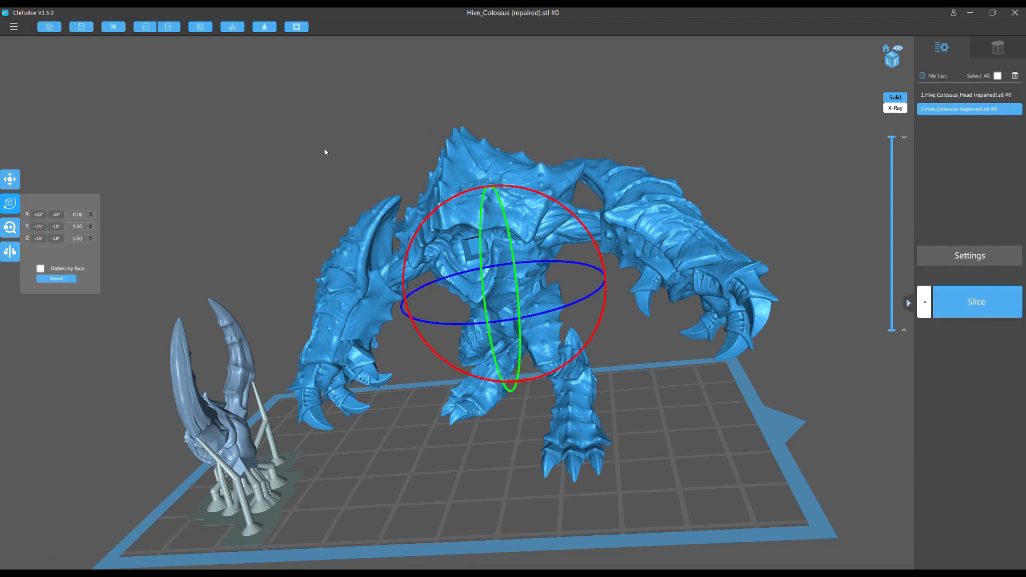
{"action": "right_click_drag", "start_coordinate": [324, 151], "coordinate": [397, 194]}
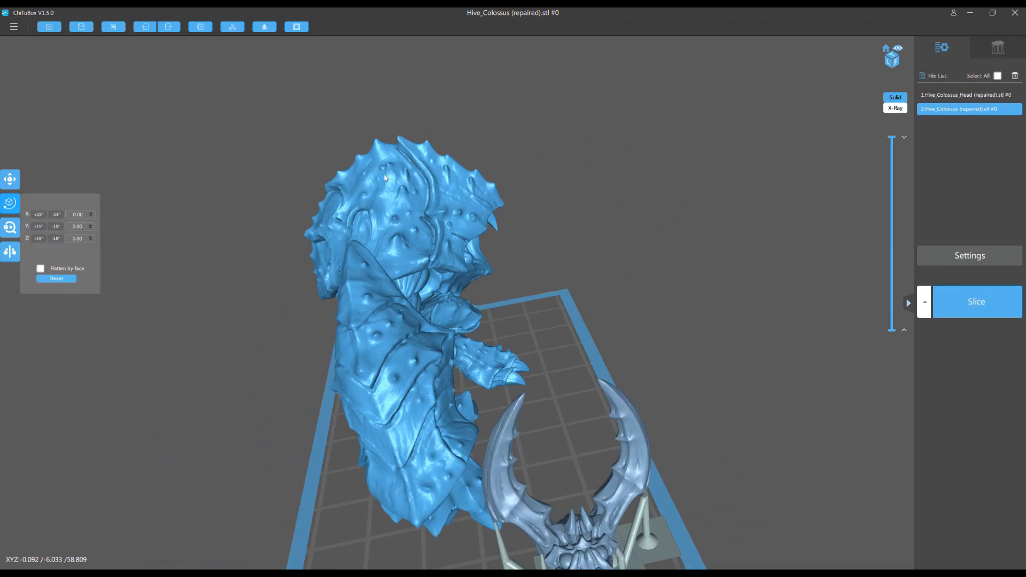
{"action": "left_click", "coordinate": [9, 205]}
{"action": "left_click", "coordinate": [9, 206]}
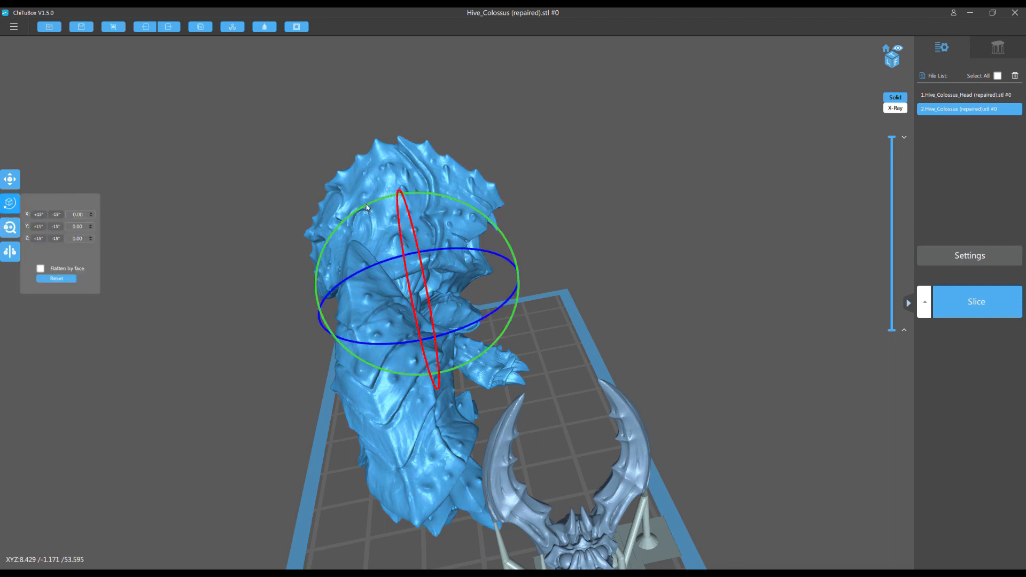
{"action": "mouse_move", "coordinate": [365, 205]}
{"action": "left_mouse_down"}
{"action": "mouse_move", "coordinate": [357, 210]}
{"action": "mouse_move", "coordinate": [378, 197]}
{"action": "left_mouse_up"}
{"action": "scroll", "coordinate": [264, 296], "scroll_direction": "down", "scroll_amount": 4}
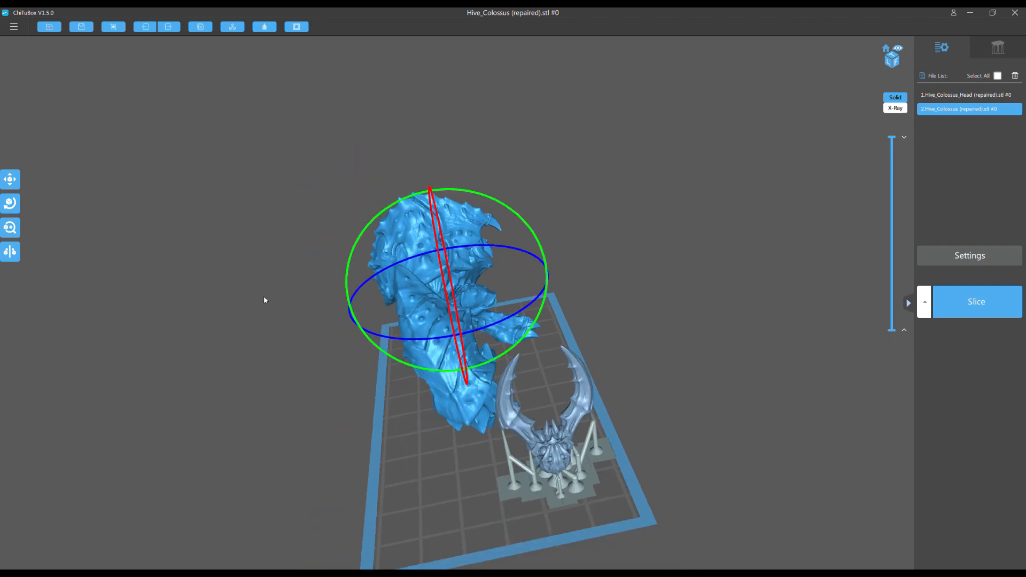
Step: Examine the tilted colossus body from the front, the side and underneath
{"action": "right_click_drag", "start_coordinate": [264, 296], "coordinate": [197, 289]}
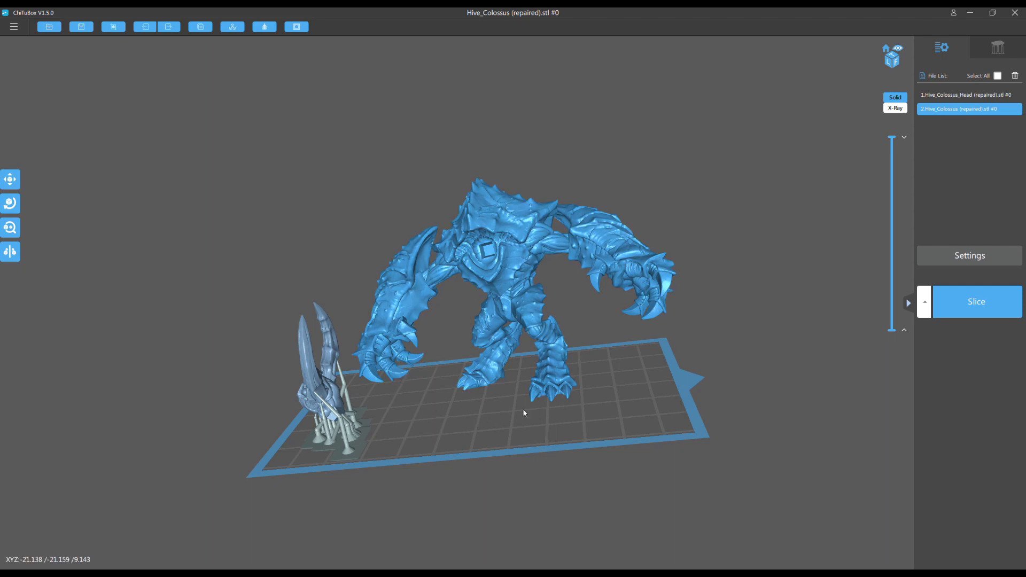
{"action": "mouse_move", "coordinate": [443, 419]}
{"action": "right_mouse_down"}
{"action": "mouse_move", "coordinate": [388, 423]}
{"action": "mouse_move", "coordinate": [425, 424]}
{"action": "right_mouse_up"}
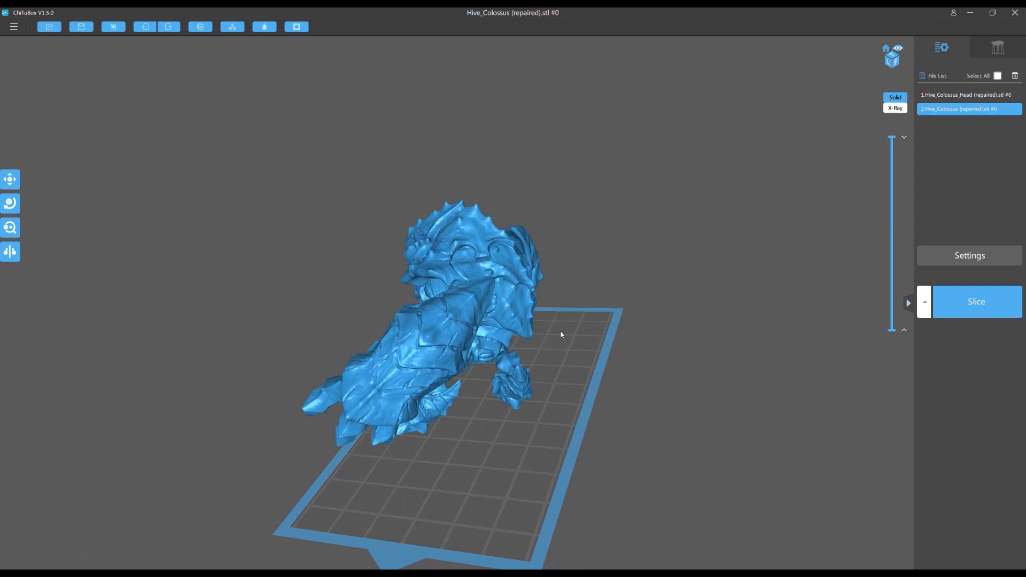
{"action": "right_click_drag", "start_coordinate": [561, 336], "coordinate": [598, 346]}
{"action": "right_click_drag", "start_coordinate": [489, 387], "coordinate": [559, 289]}
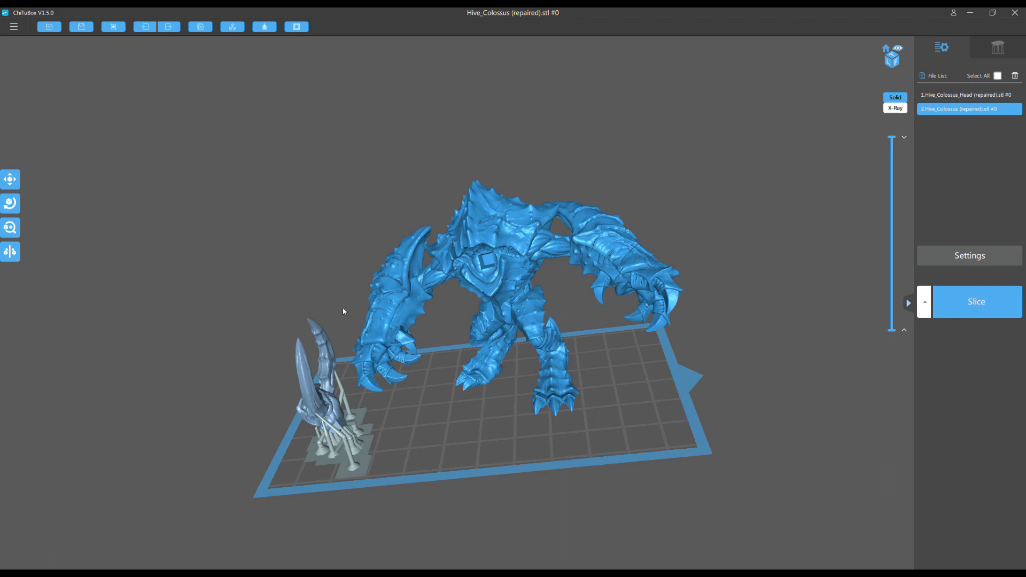
{"action": "right_click_drag", "start_coordinate": [343, 311], "coordinate": [327, 273]}
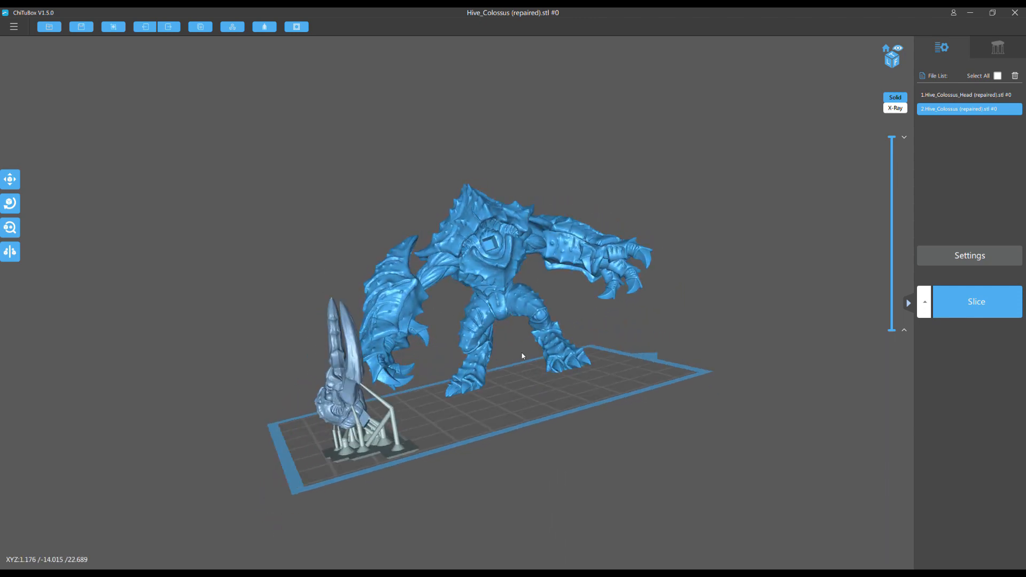
{"action": "right_click_drag", "start_coordinate": [428, 312], "coordinate": [518, 187]}
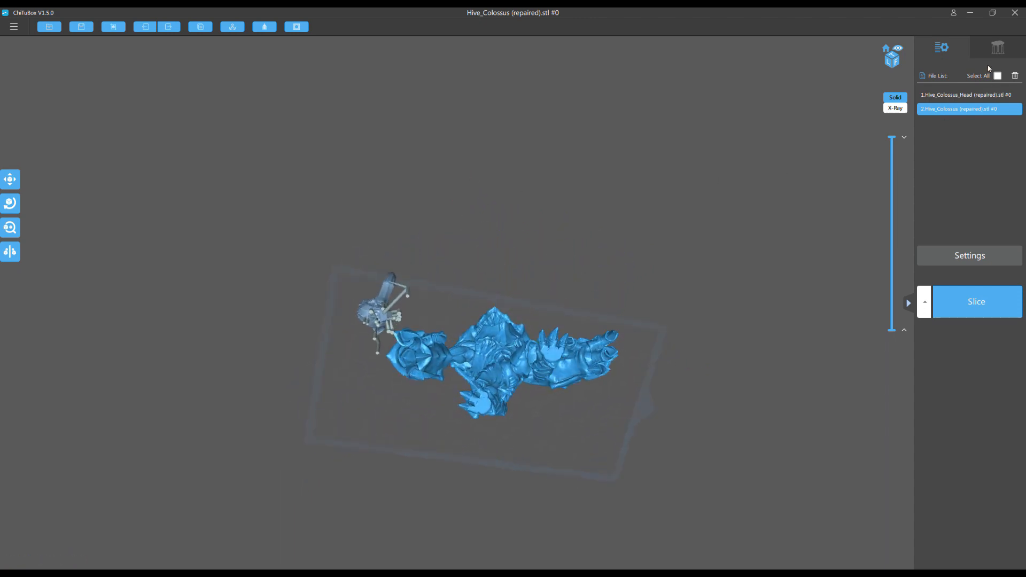
Step: Switch to support editing for the colossus body, with the undersides of its feet in close view
{"action": "key", "text": "Tab"}
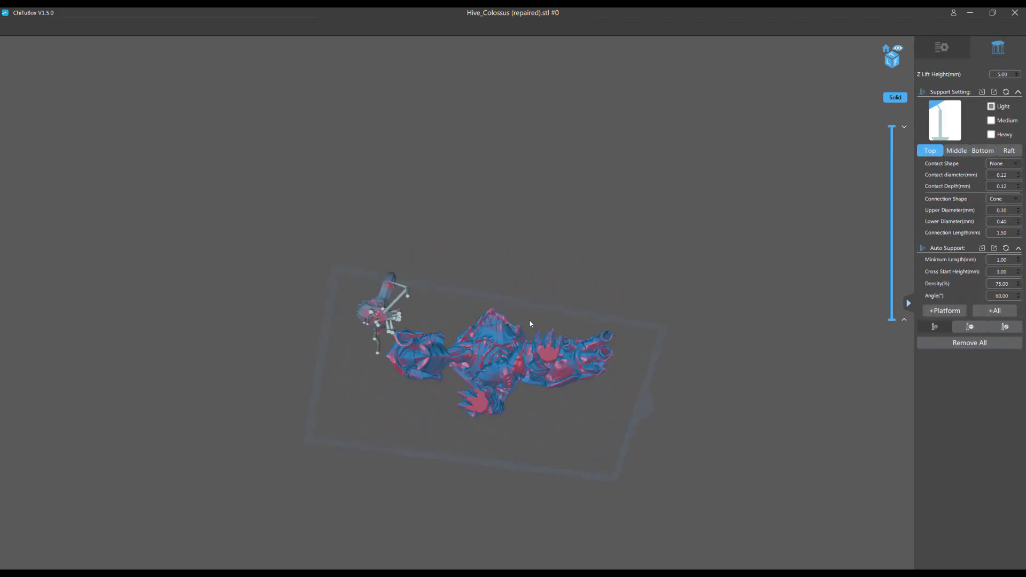
{"action": "scroll", "coordinate": [456, 223], "scroll_direction": "up", "scroll_amount": 5}
{"action": "scroll", "coordinate": [383, 260], "scroll_direction": "up", "scroll_amount": 8}
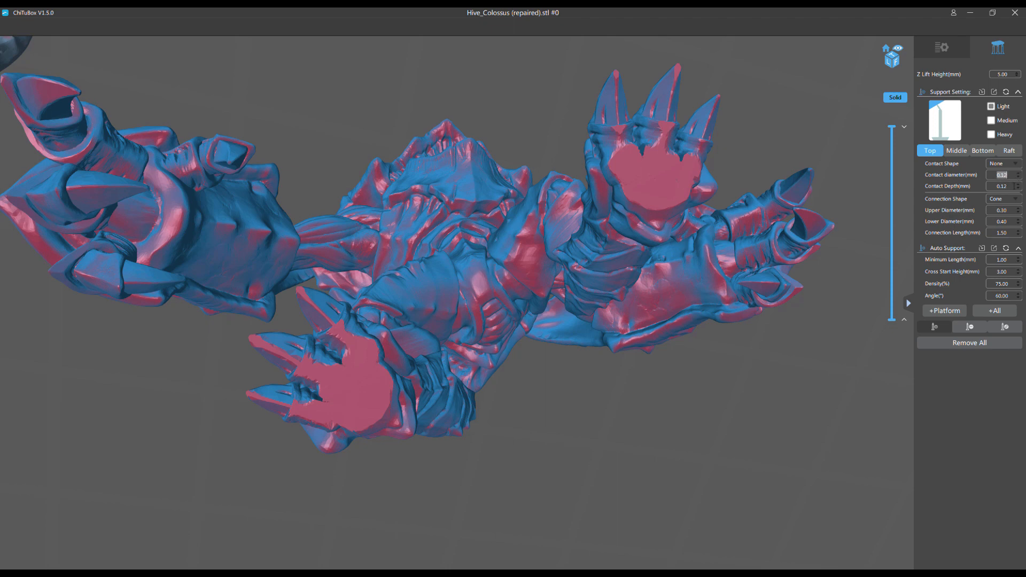
Step: Compare contact diameter and contact depth across the Light, Medium and Heavy support presets, leaving Heavy selected
{"action": "key", "text": "Tab"}
{"action": "left_click", "coordinate": [990, 107]}
{"action": "left_click", "coordinate": [992, 121]}
{"action": "double_click", "coordinate": [1017, 178]}
{"action": "double_click", "coordinate": [1011, 189]}
{"action": "left_click", "coordinate": [1014, 189]}
{"action": "left_click", "coordinate": [991, 135]}
{"action": "double_click", "coordinate": [1014, 178]}
{"action": "key", "text": "Tab"}
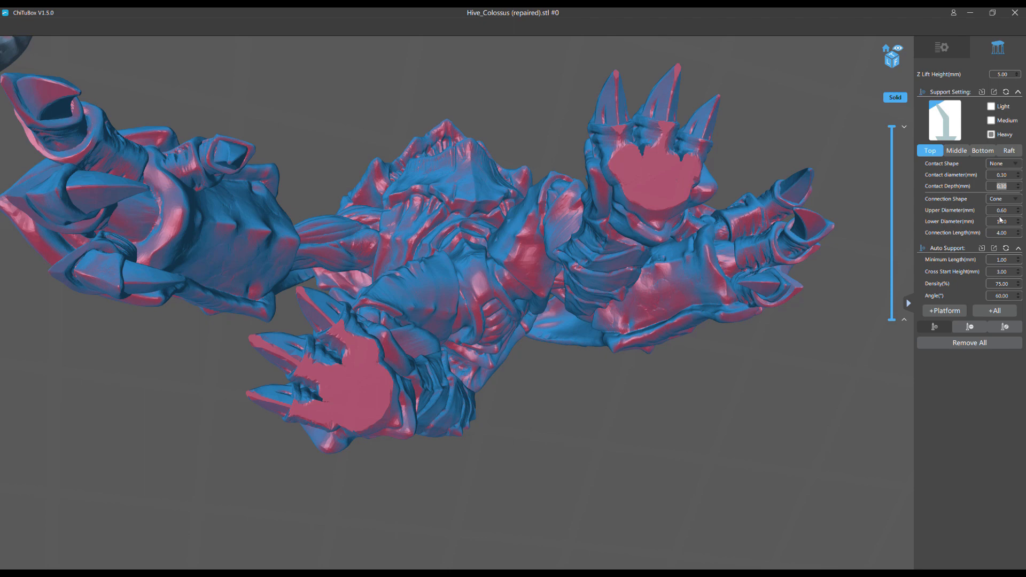
Step: Place a trial heavy support on the sole edge of the nearest foot, try support editing, and delete the support
{"action": "scroll", "coordinate": [886, 218], "scroll_direction": "down", "scroll_amount": 2}
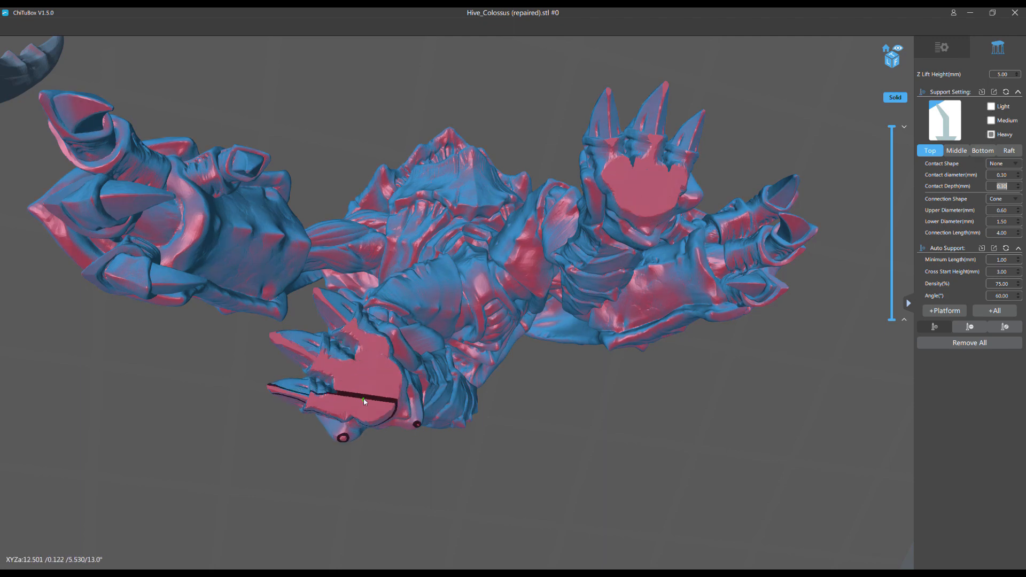
{"action": "scroll", "coordinate": [362, 426], "scroll_direction": "up", "scroll_amount": 3}
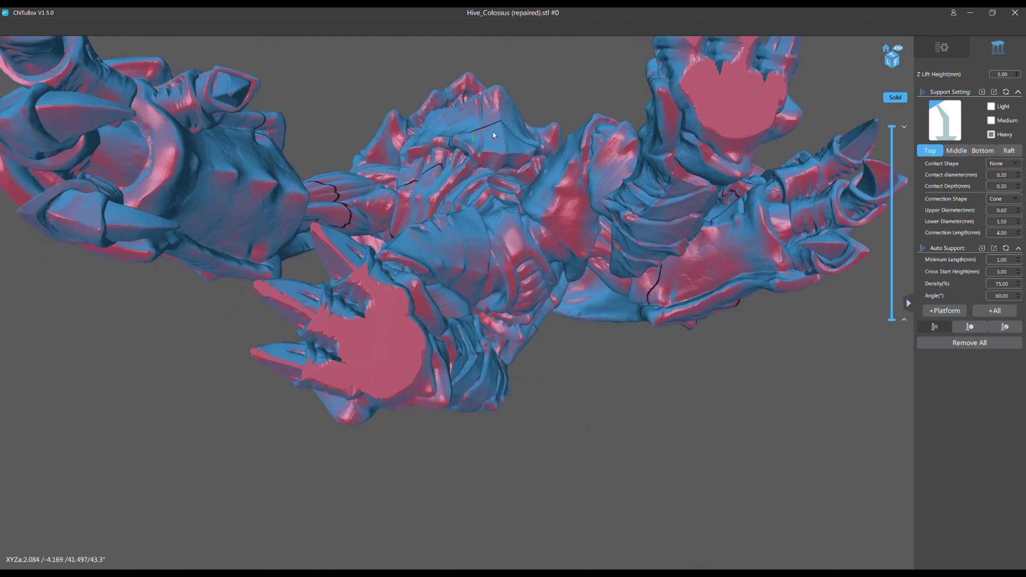
{"action": "scroll", "coordinate": [410, 201], "scroll_direction": "up", "scroll_amount": 2}
{"action": "scroll", "coordinate": [377, 318], "scroll_direction": "up", "scroll_amount": 2}
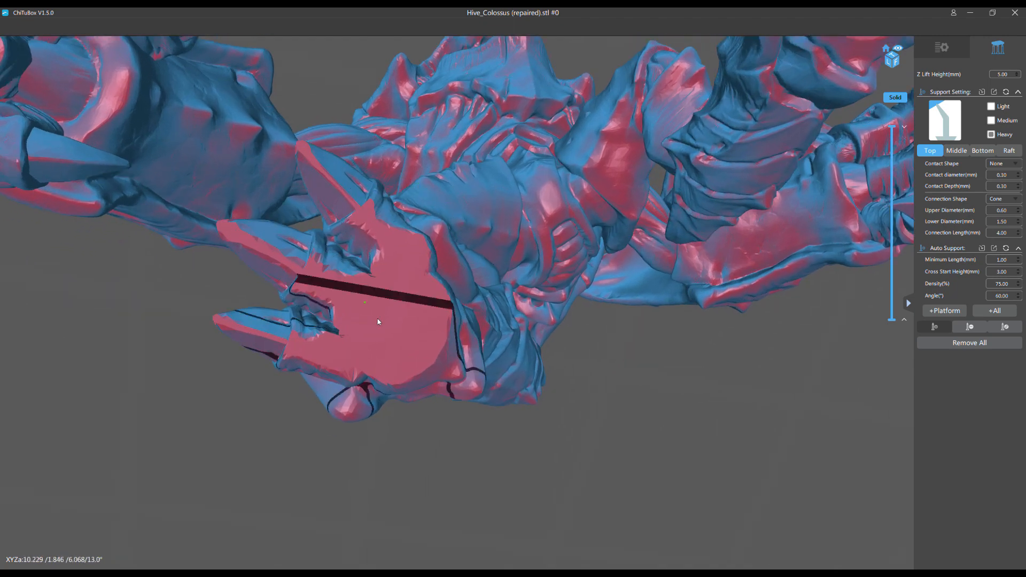
{"action": "left_click", "coordinate": [391, 380]}
{"action": "right_click_drag", "start_coordinate": [495, 376], "coordinate": [530, 338]}
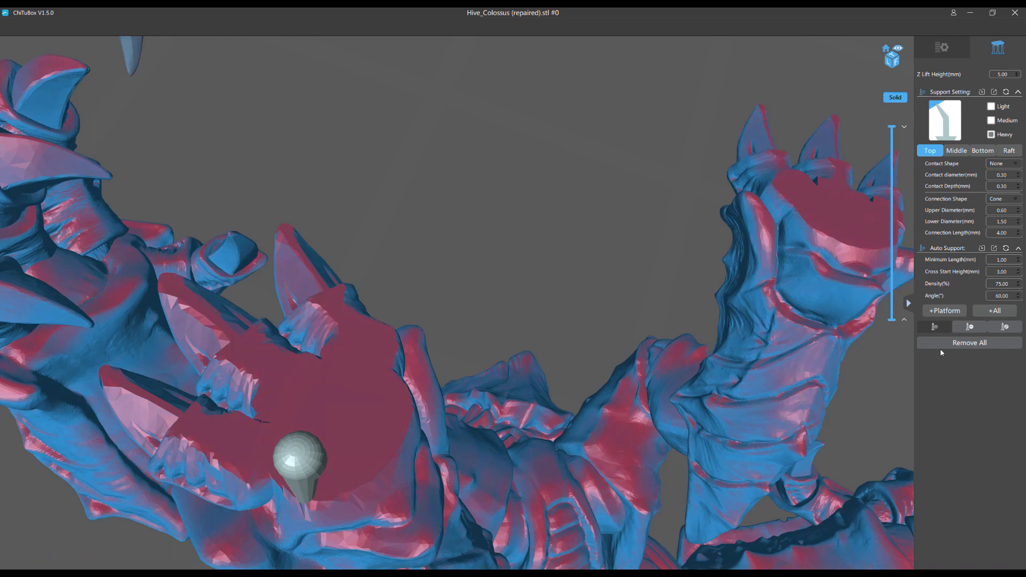
{"action": "left_click", "coordinate": [943, 330]}
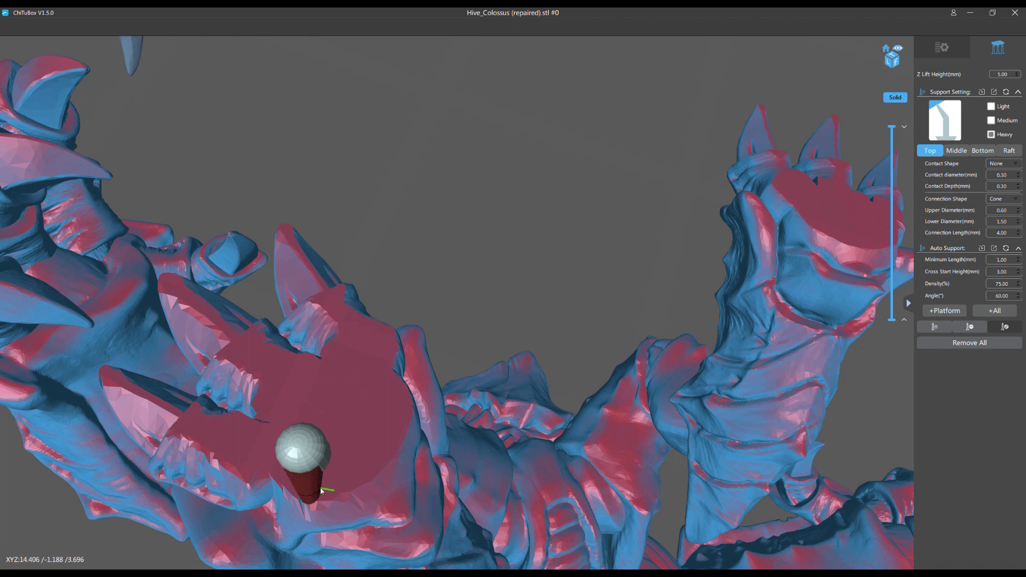
{"action": "left_click", "coordinate": [970, 326]}
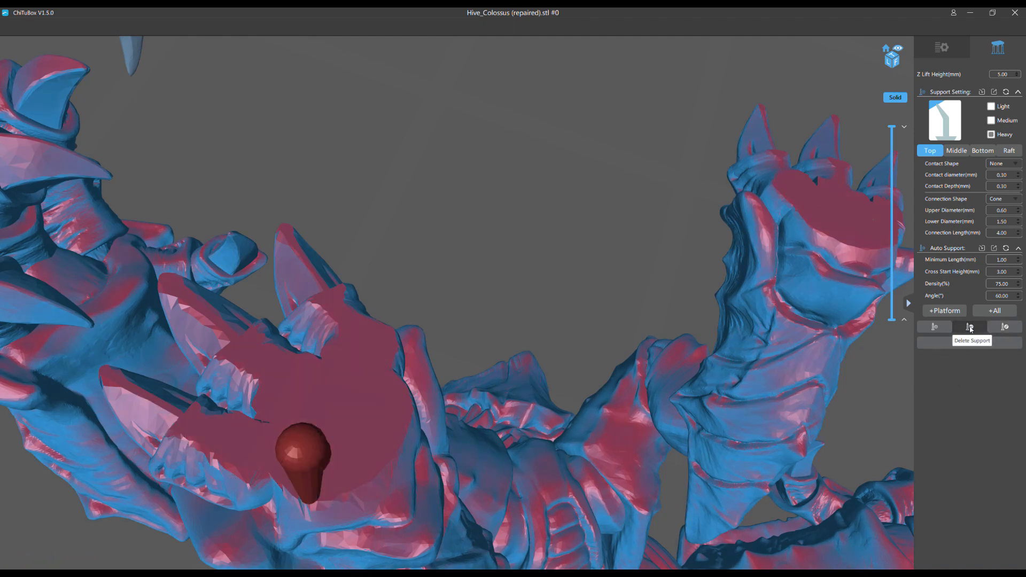
Step: Add six heavy supports along the lowest edge of the nearest foot's sole and out to its adjoining toe
{"action": "left_click", "coordinate": [933, 328]}
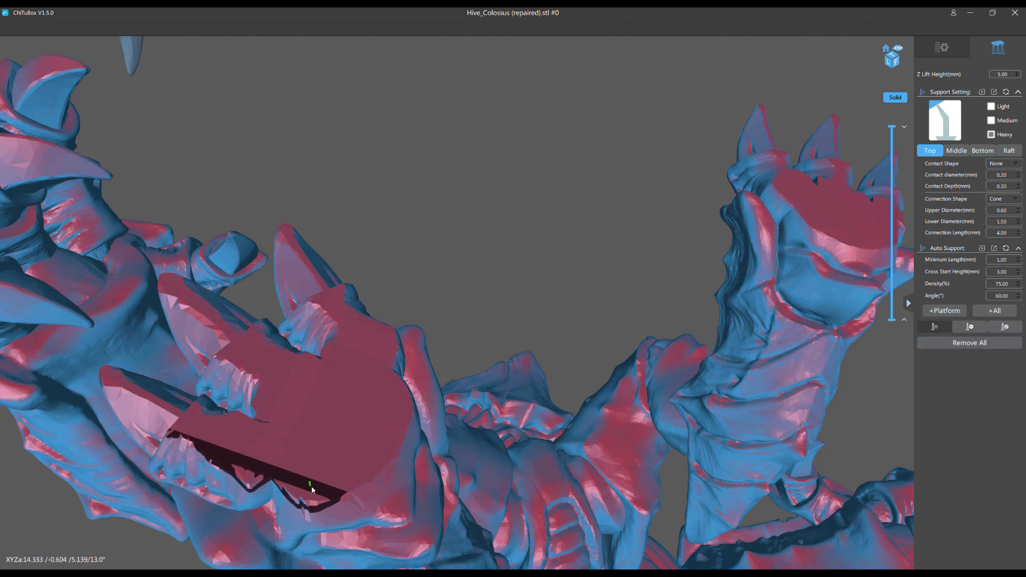
{"action": "left_click", "coordinate": [309, 491]}
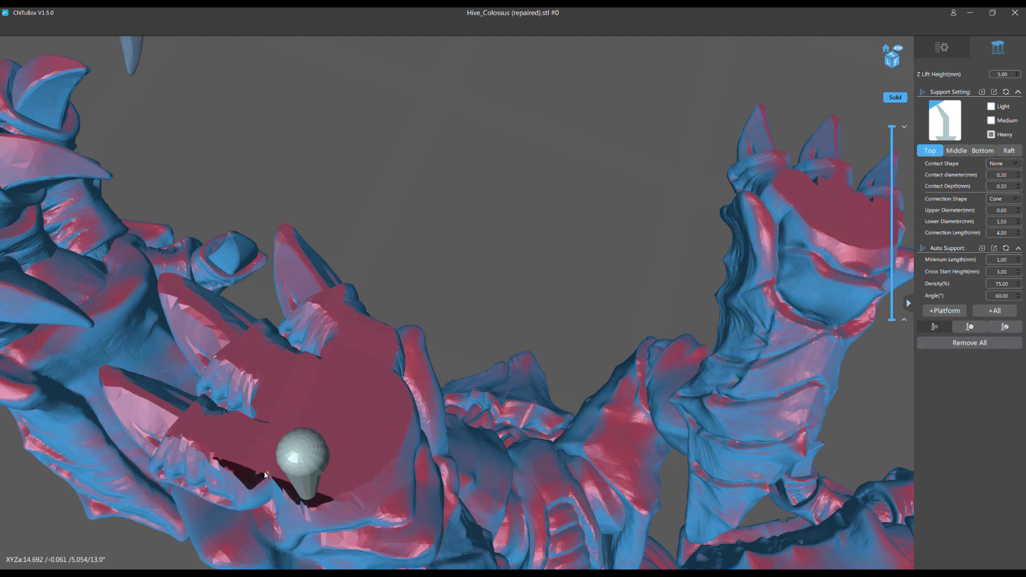
{"action": "left_click", "coordinate": [250, 478]}
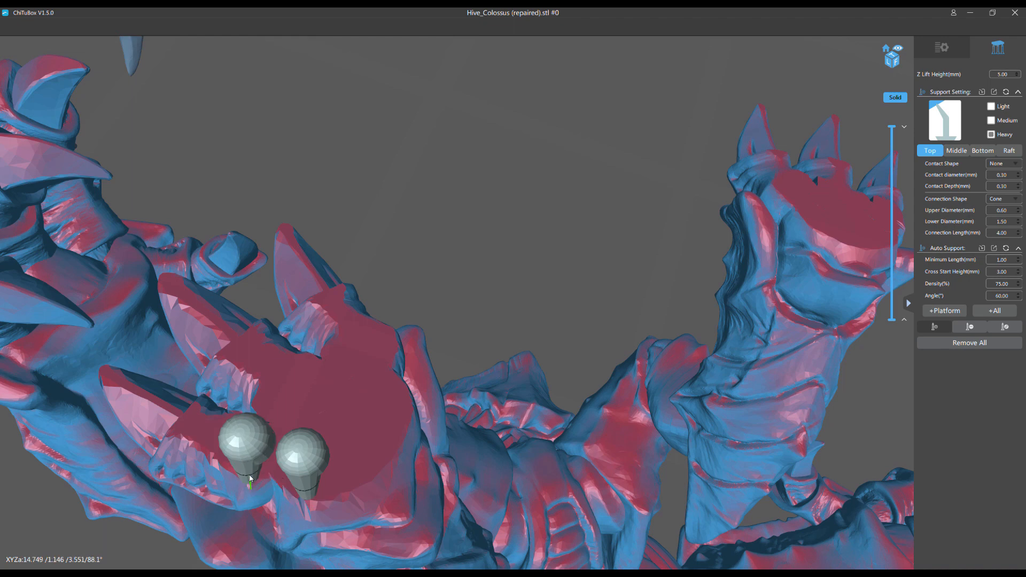
{"action": "left_click", "coordinate": [182, 435]}
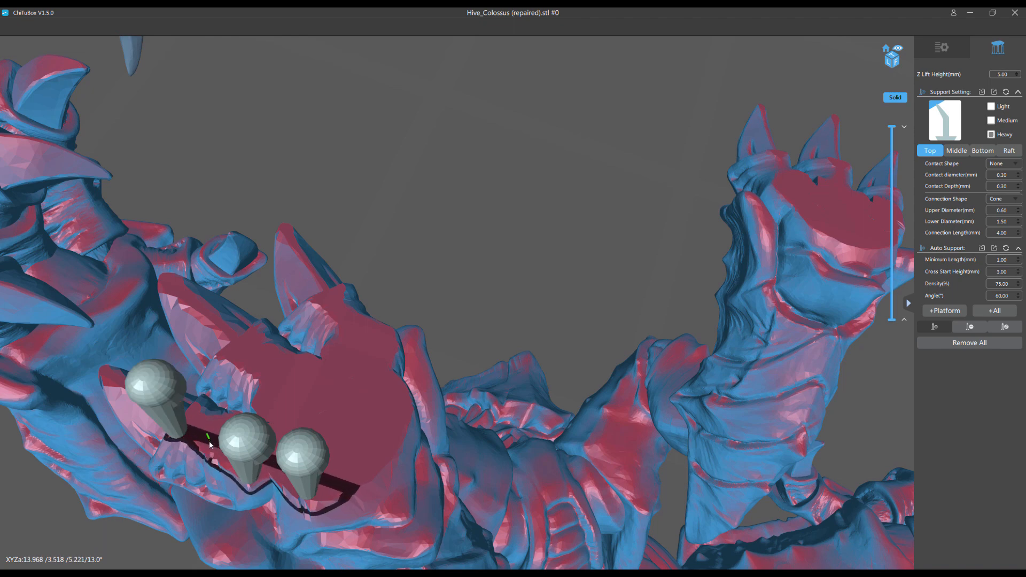
{"action": "left_click", "coordinate": [208, 446]}
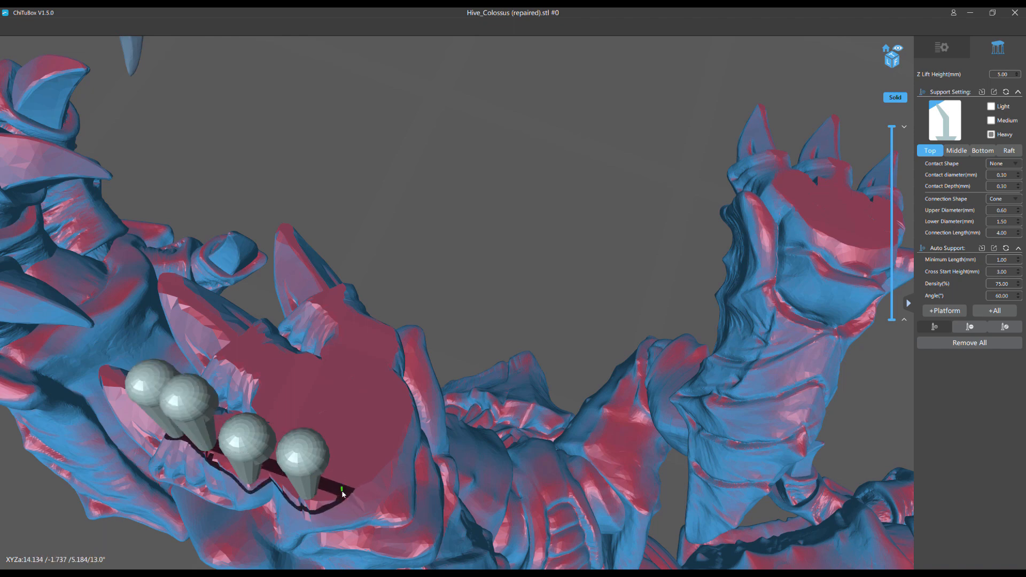
{"action": "left_click", "coordinate": [336, 492]}
{"action": "left_click", "coordinate": [224, 462]}
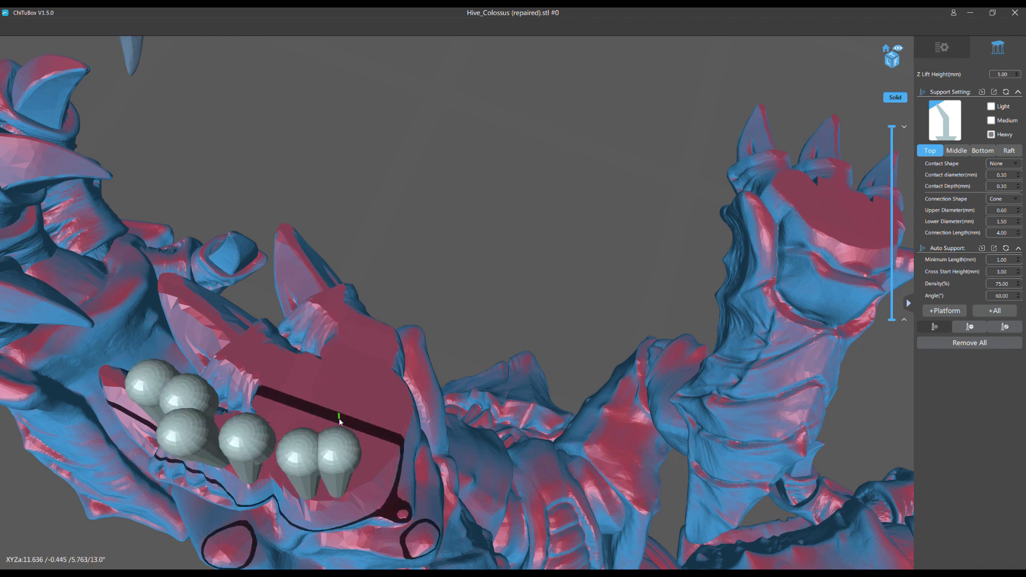
Step: Add four more heavy supports around the rounded heel edge of the same foot's sole
{"action": "middle_click_drag", "start_coordinate": [339, 421], "coordinate": [309, 433]}
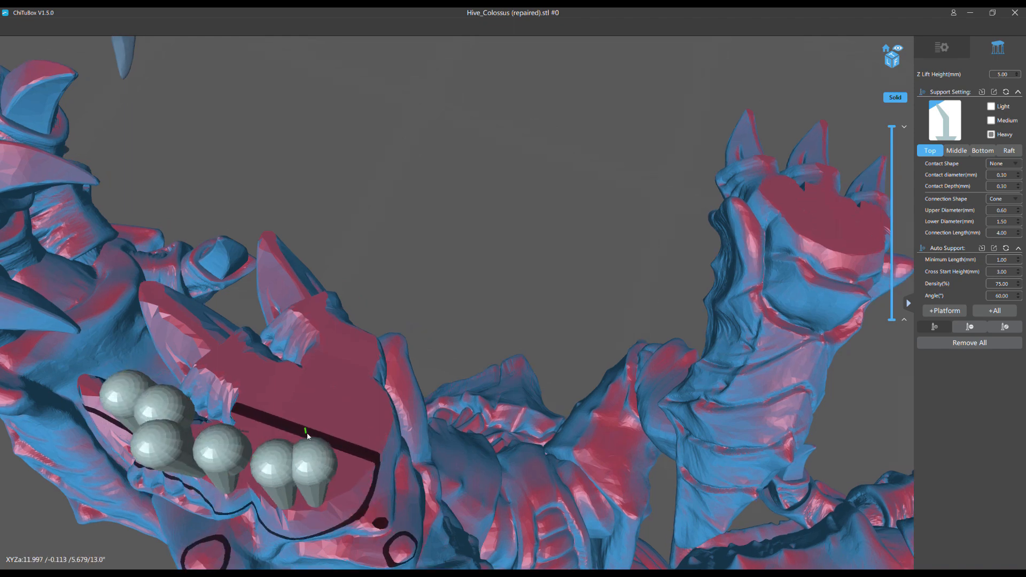
{"action": "left_click", "coordinate": [348, 481]}
{"action": "left_click", "coordinate": [373, 459]}
{"action": "middle_click_drag", "start_coordinate": [381, 407], "coordinate": [542, 454]}
{"action": "left_click", "coordinate": [542, 454]}
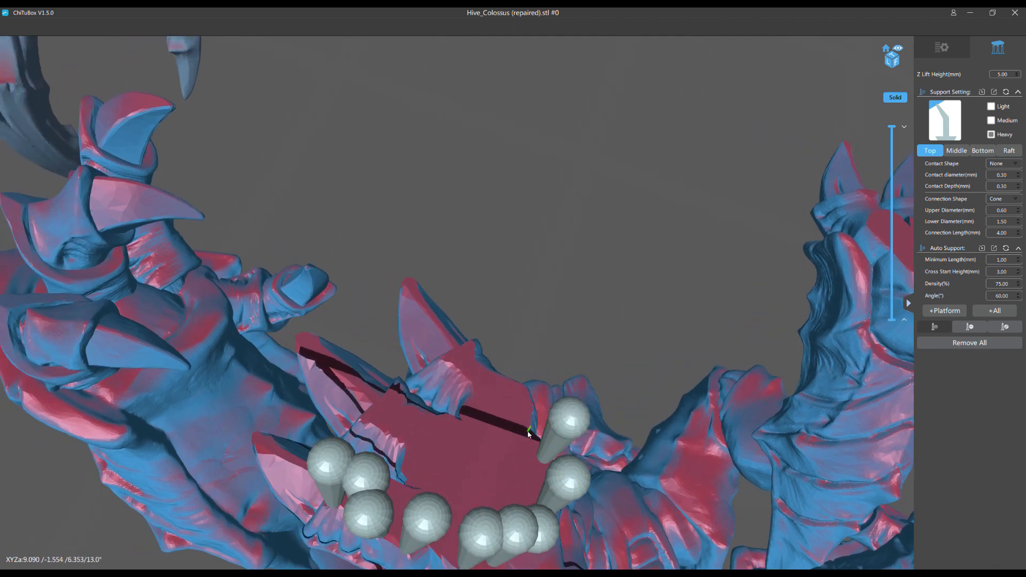
{"action": "left_click", "coordinate": [526, 434]}
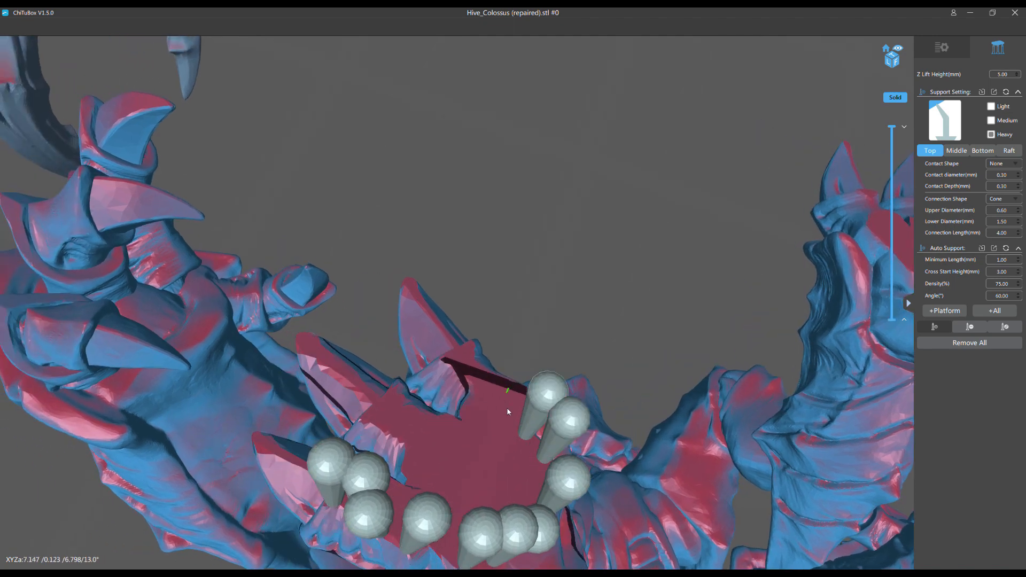
Step: Add seven heavy supports along the upper sole edge, the remaining toes and the gaps between them
{"action": "middle_click_drag", "start_coordinate": [508, 412], "coordinate": [513, 463]}
{"action": "left_click", "coordinate": [527, 445]}
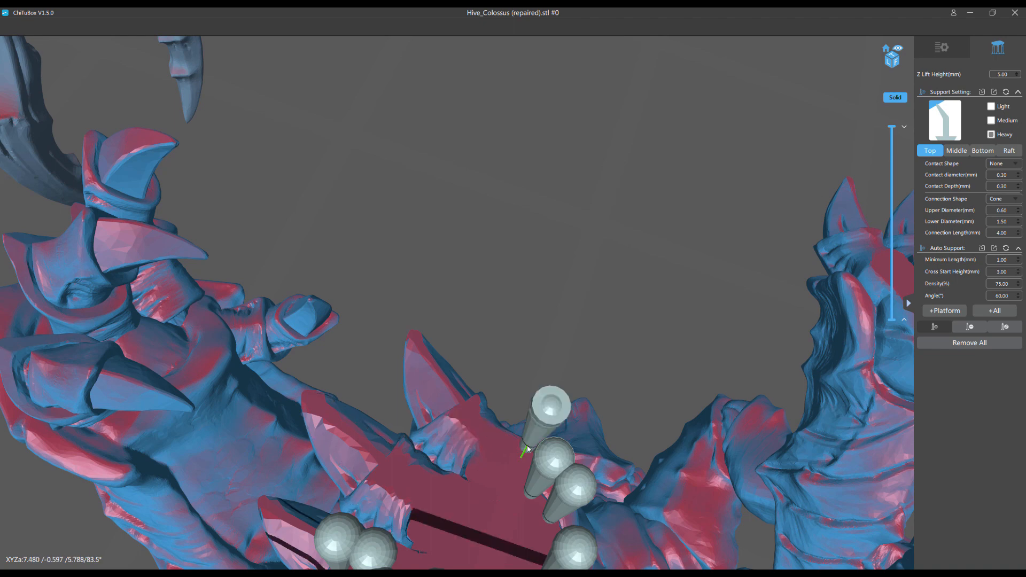
{"action": "left_click", "coordinate": [468, 414]}
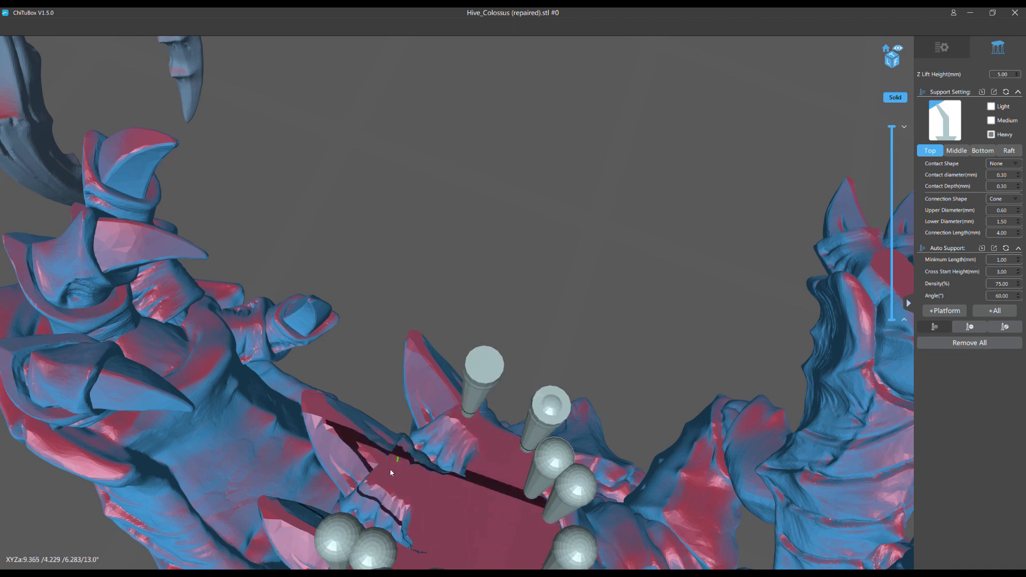
{"action": "right_click_drag", "start_coordinate": [391, 469], "coordinate": [561, 348]}
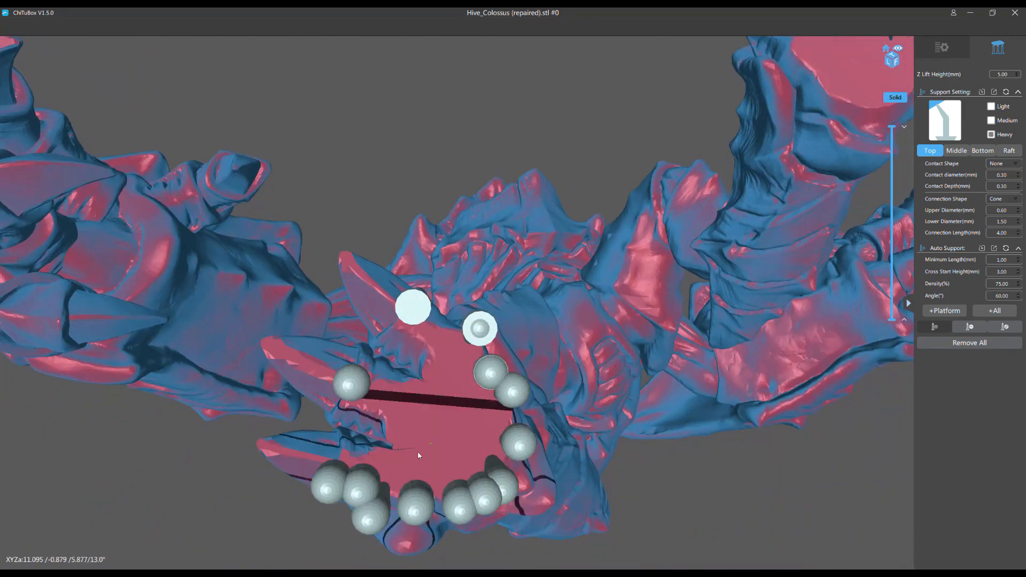
{"action": "left_click", "coordinate": [444, 357]}
{"action": "left_click", "coordinate": [419, 386]}
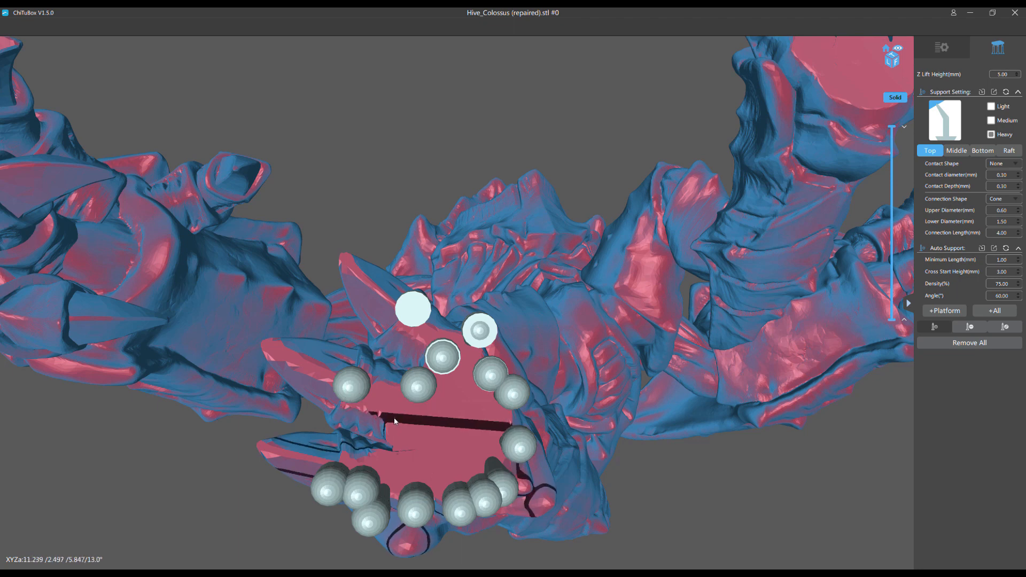
{"action": "left_click", "coordinate": [390, 419]}
{"action": "left_click", "coordinate": [390, 461]}
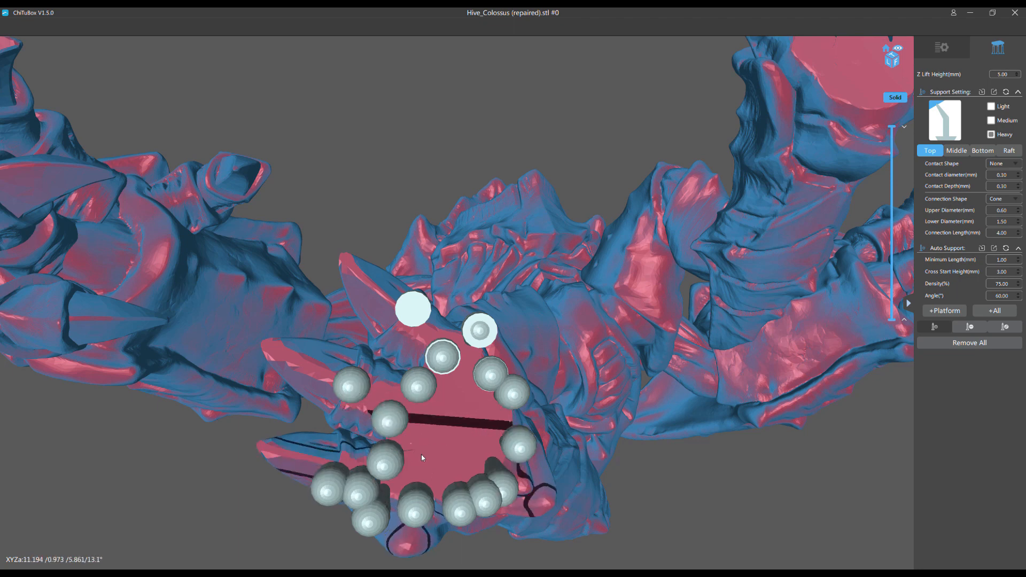
Step: Choose the Light support preset and fill the middle of the foot's sole with seven light supports
{"action": "left_click", "coordinate": [992, 107]}
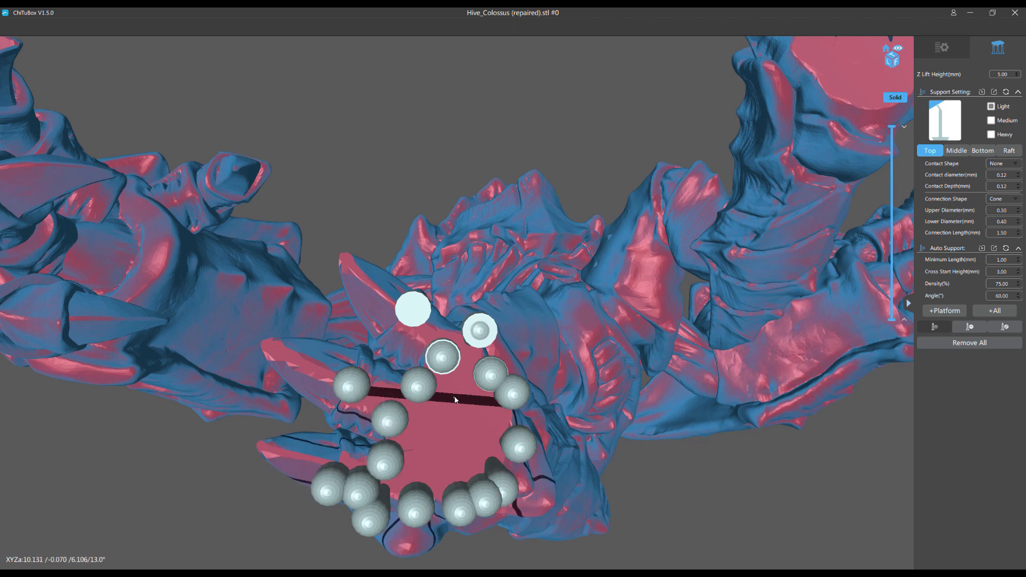
{"action": "left_click", "coordinate": [460, 410]}
{"action": "left_click", "coordinate": [495, 432]}
{"action": "left_click", "coordinate": [467, 452]}
{"action": "left_click", "coordinate": [440, 466]}
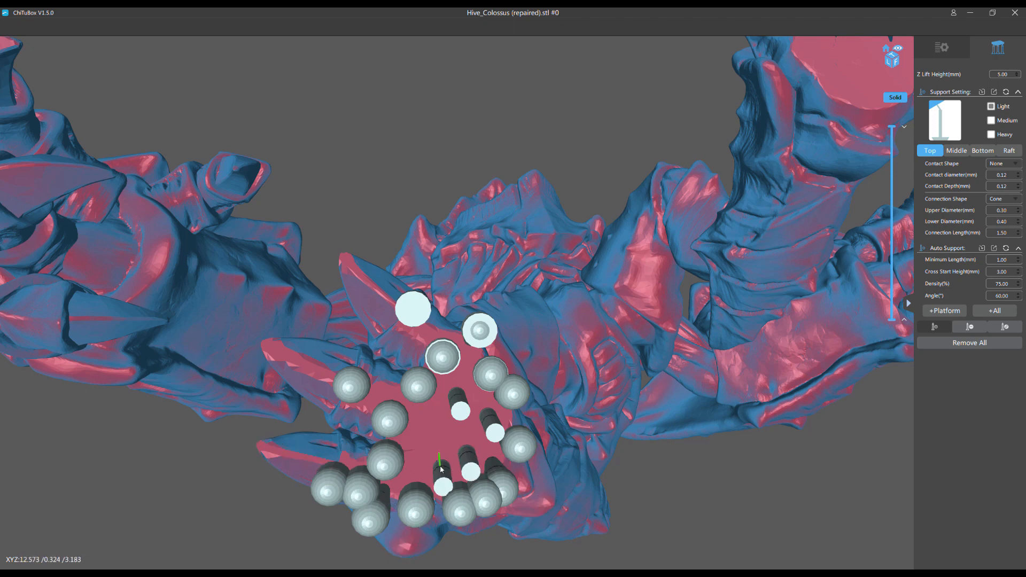
{"action": "left_click", "coordinate": [419, 447]}
{"action": "left_click", "coordinate": [426, 420]}
{"action": "left_click", "coordinate": [452, 431]}
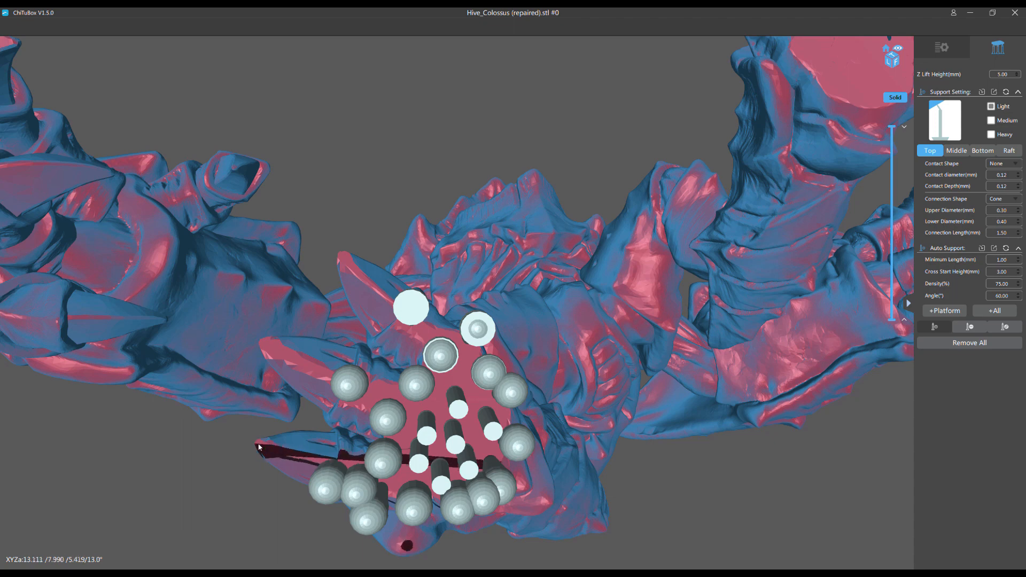
Step: Add three light supports along each of the supported foot's three claws, plus one in the gap between two toes
{"action": "middle_click_drag", "start_coordinate": [388, 206], "coordinate": [439, 229]}
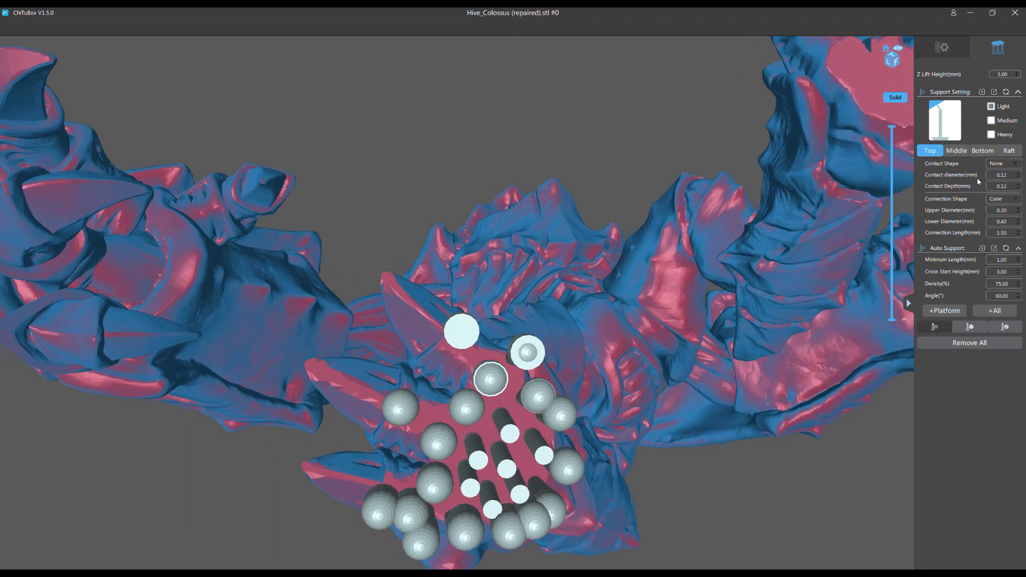
{"action": "left_click", "coordinate": [391, 281]}
{"action": "left_click", "coordinate": [316, 370]}
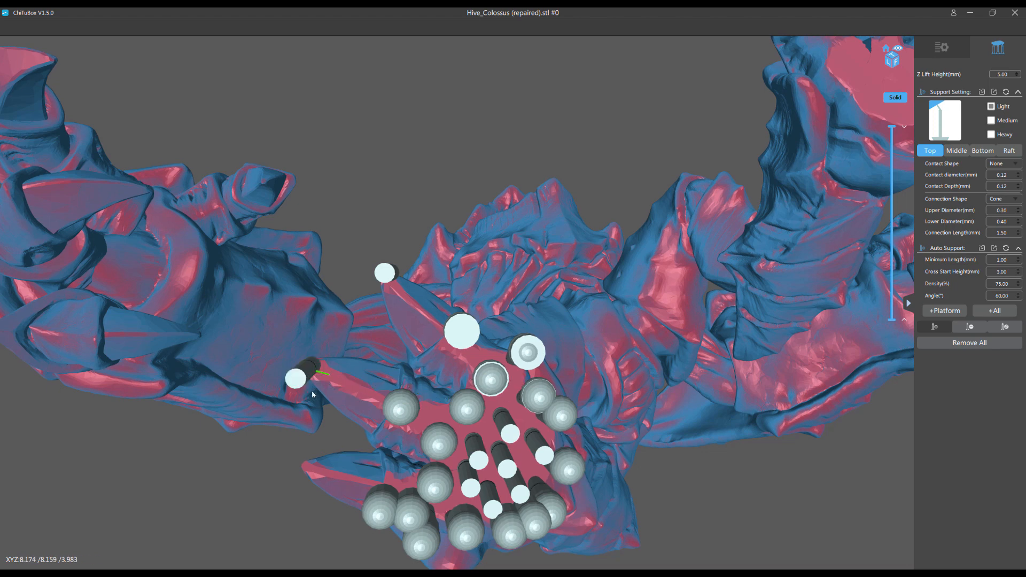
{"action": "left_click", "coordinate": [408, 304]}
{"action": "left_click", "coordinate": [427, 316]}
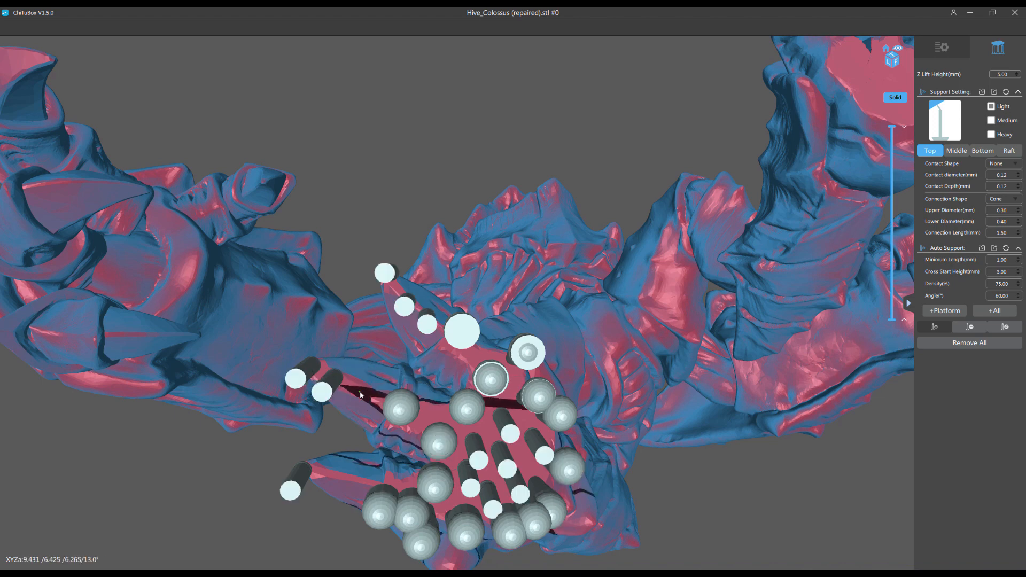
{"action": "left_click", "coordinate": [361, 396]}
{"action": "left_click", "coordinate": [328, 474]}
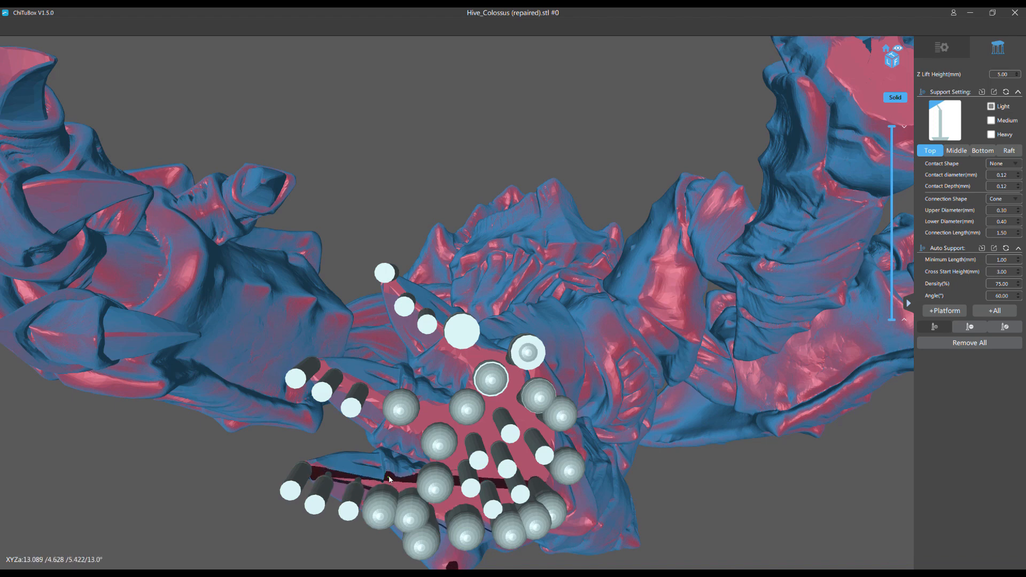
{"action": "left_click", "coordinate": [429, 431]}
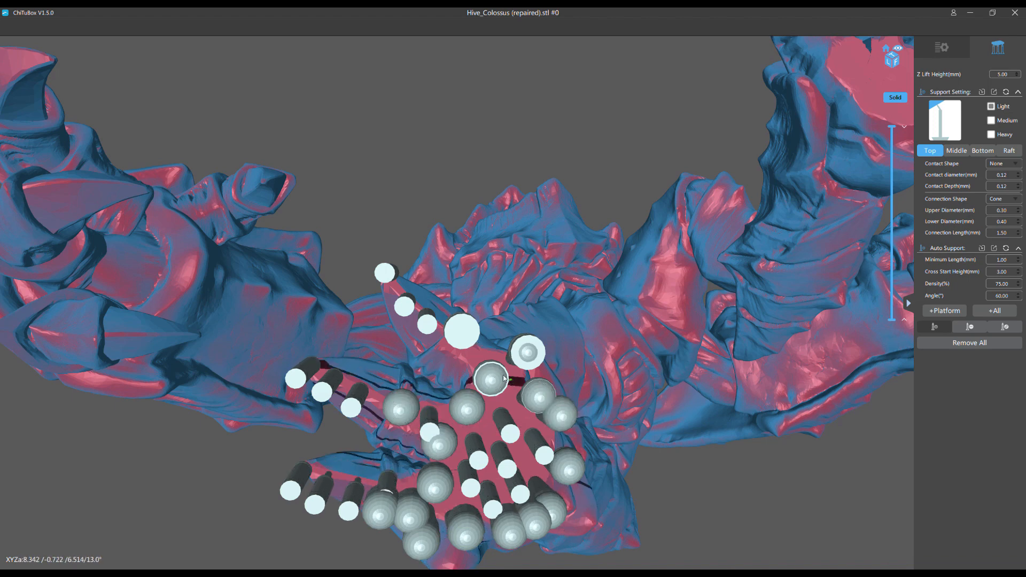
Step: Choose the Heavy support preset and add six heavy supports along the heel edge of the other foot's sole
{"action": "middle_click_drag", "start_coordinate": [504, 379], "coordinate": [377, 251]}
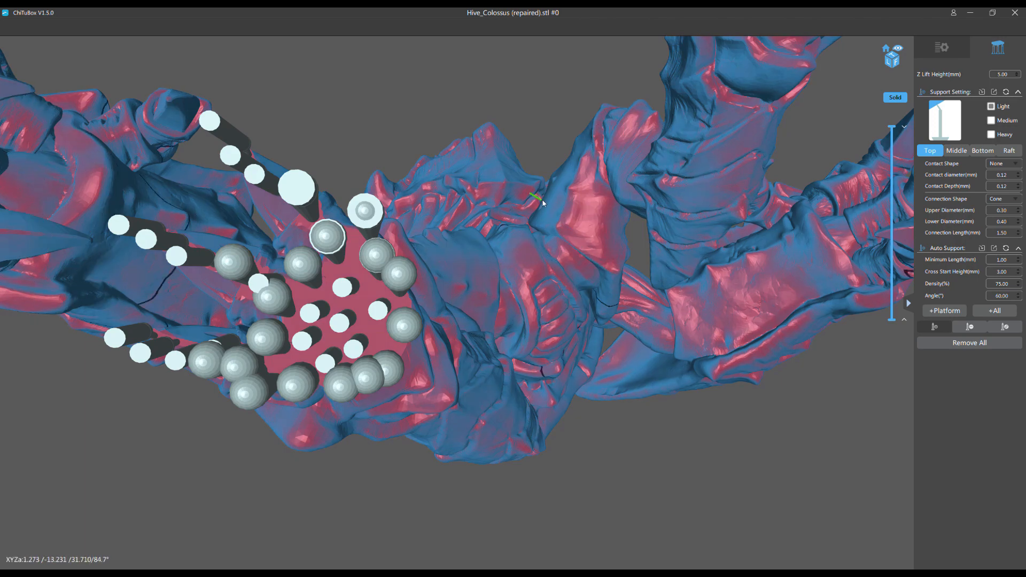
{"action": "left_click_drag", "start_coordinate": [543, 202], "coordinate": [188, 488]}
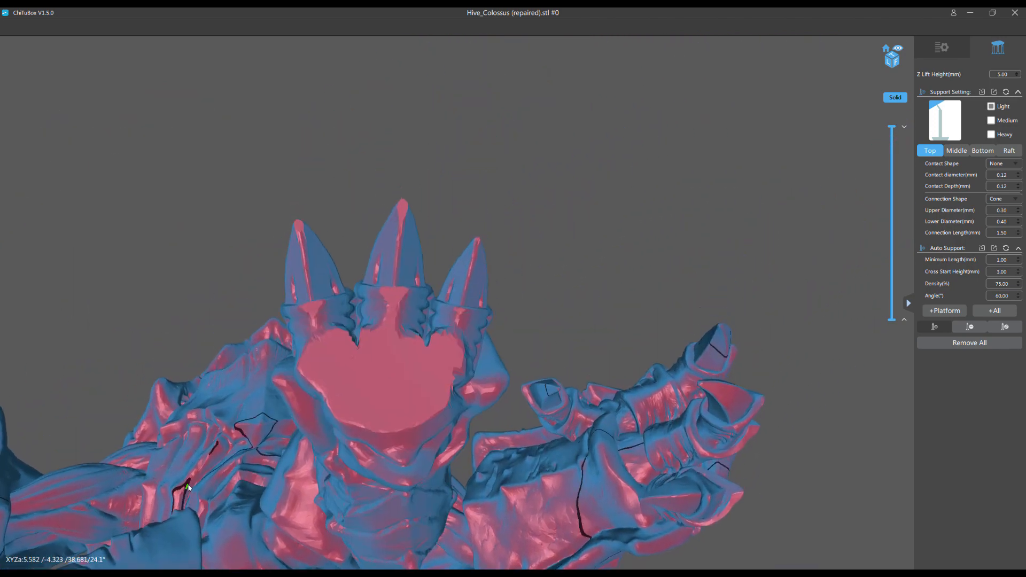
{"action": "left_click", "coordinate": [992, 136]}
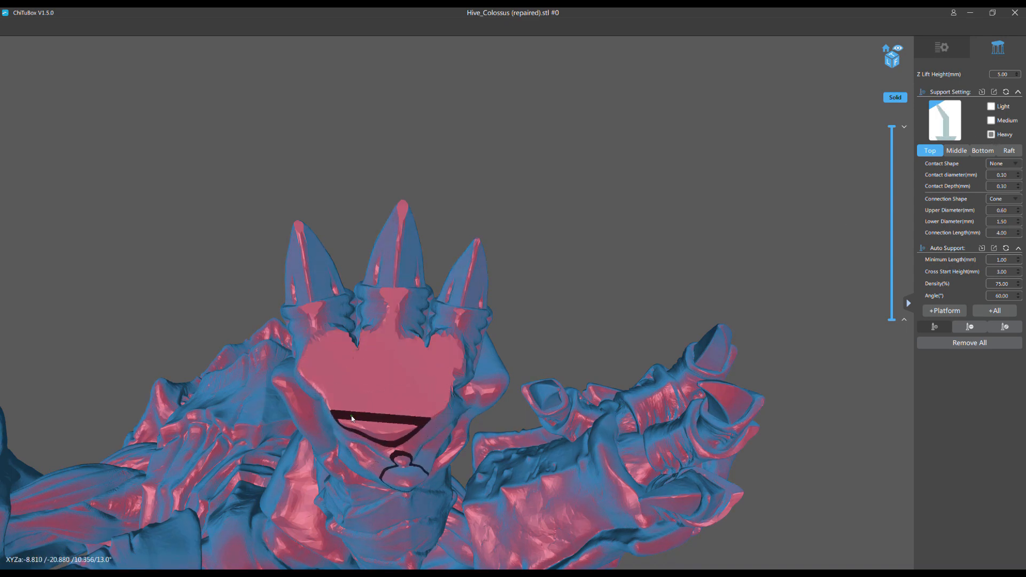
{"action": "left_click", "coordinate": [348, 419]}
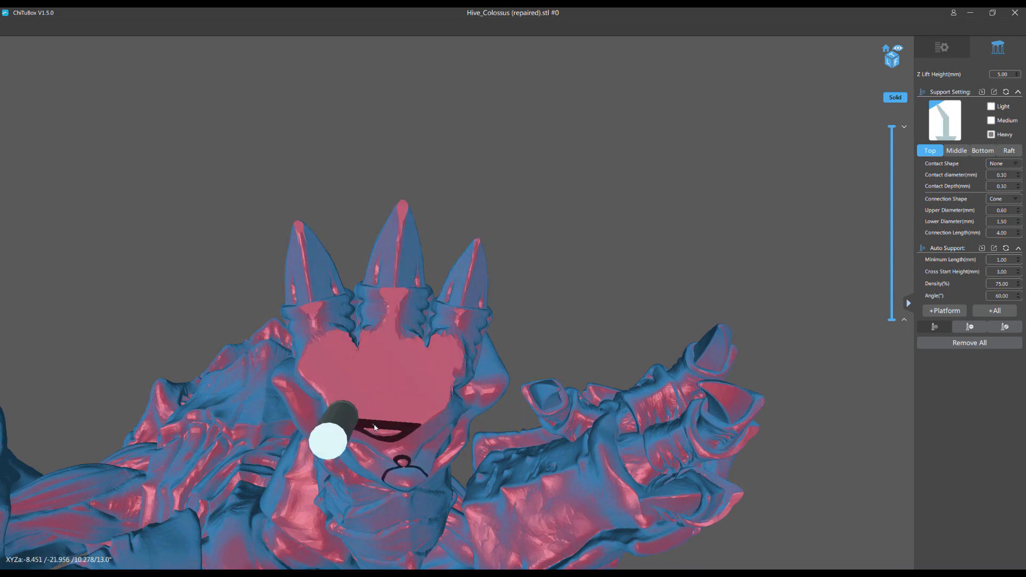
{"action": "left_click", "coordinate": [375, 427]}
{"action": "left_click", "coordinate": [397, 428]}
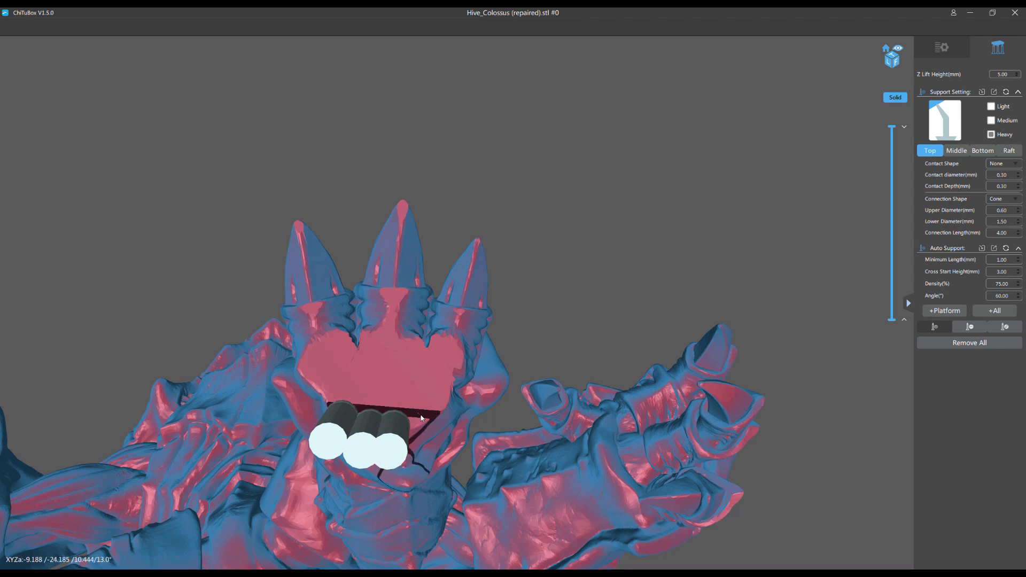
{"action": "left_click", "coordinate": [420, 420]}
{"action": "right_click_drag", "start_coordinate": [491, 415], "coordinate": [520, 344]}
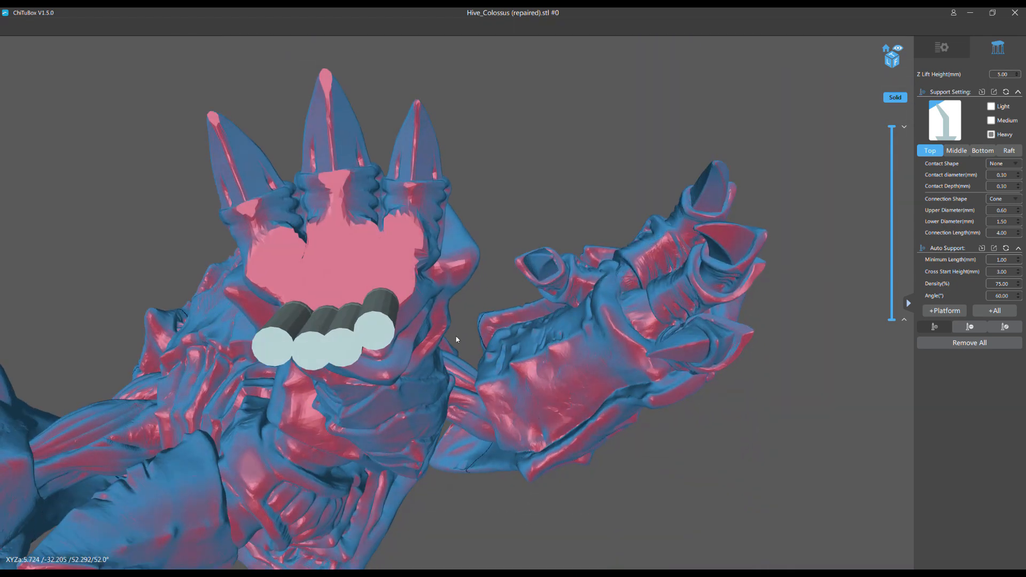
{"action": "left_click", "coordinate": [406, 293]}
{"action": "left_click", "coordinate": [282, 297]}
Step: Add one heavy support on the side edge of this sole and four across its front below the toes
{"action": "right_click_drag", "start_coordinate": [282, 297], "coordinate": [262, 329]}
{"action": "left_click", "coordinate": [260, 331]}
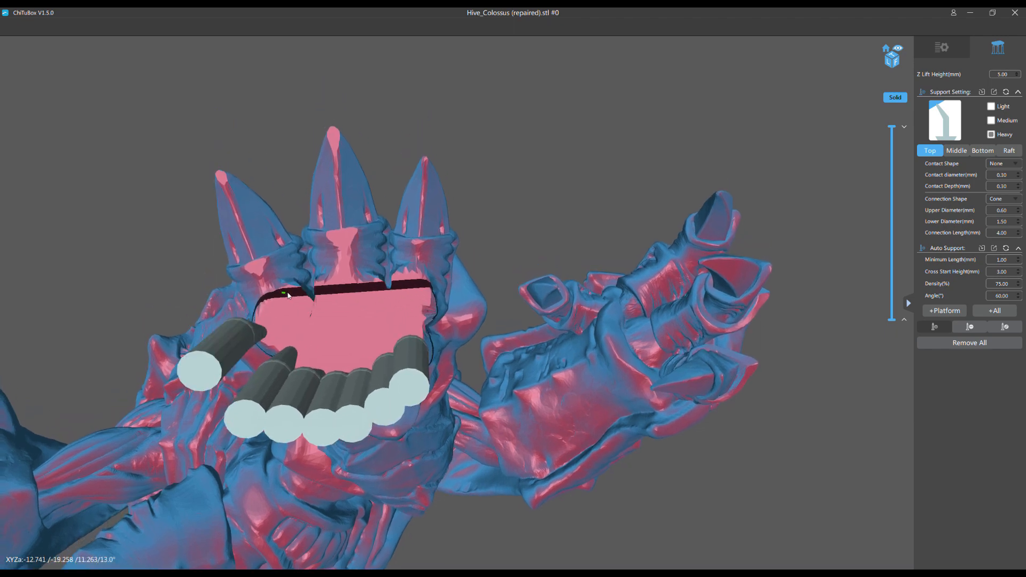
{"action": "left_click", "coordinate": [307, 291]}
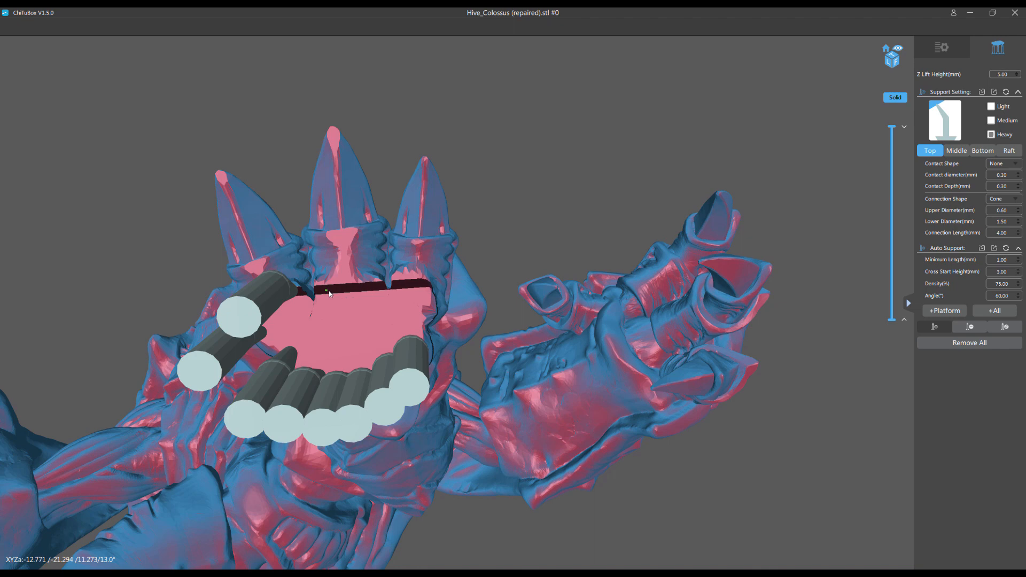
{"action": "left_click", "coordinate": [327, 292]}
{"action": "left_click", "coordinate": [363, 287]}
{"action": "left_click", "coordinate": [401, 285]}
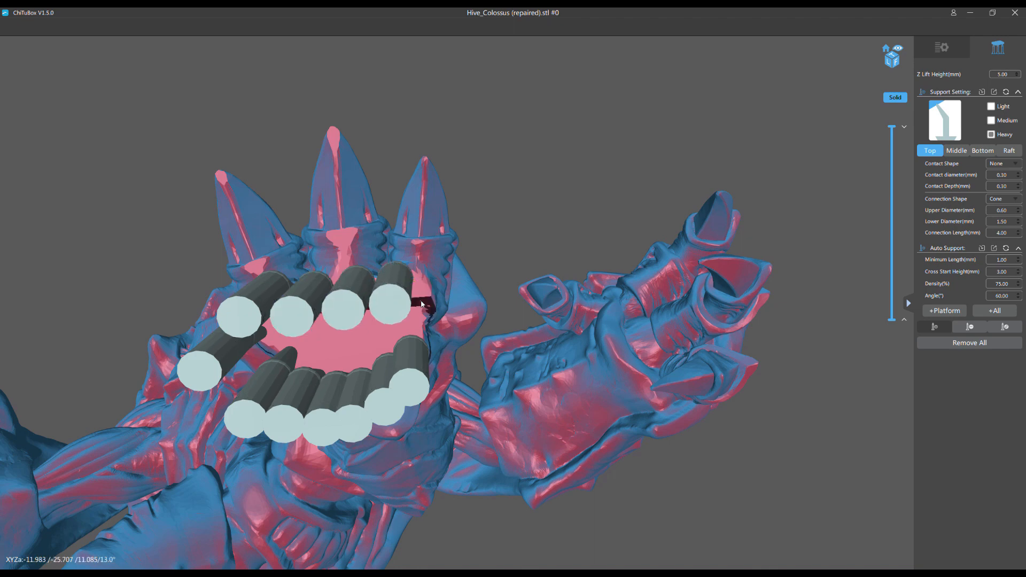
Step: Add one heavy support under the base of each of this foot's three toes
{"action": "left_click", "coordinate": [421, 245]}
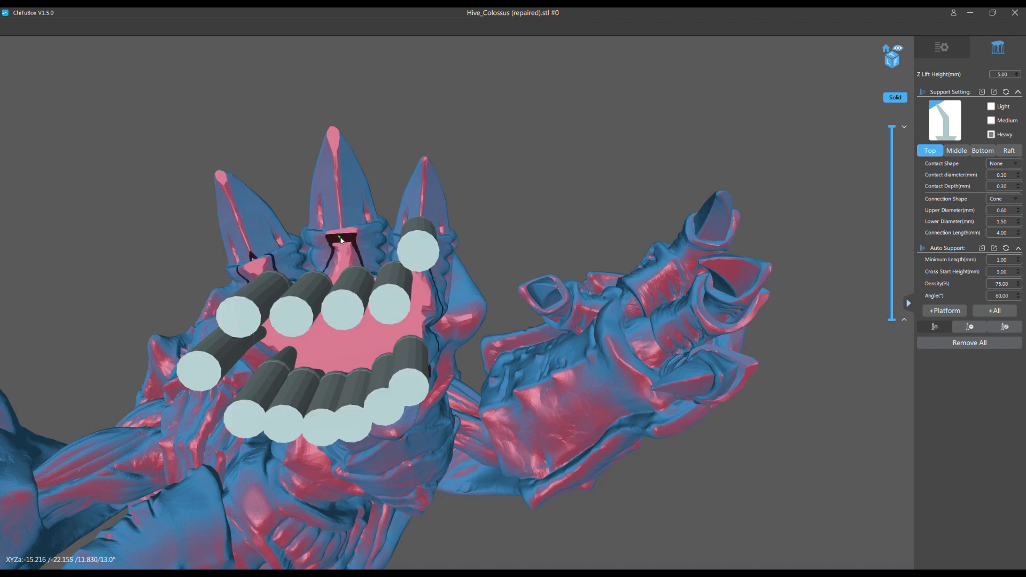
{"action": "left_click", "coordinate": [342, 241]}
{"action": "left_click", "coordinate": [259, 267]}
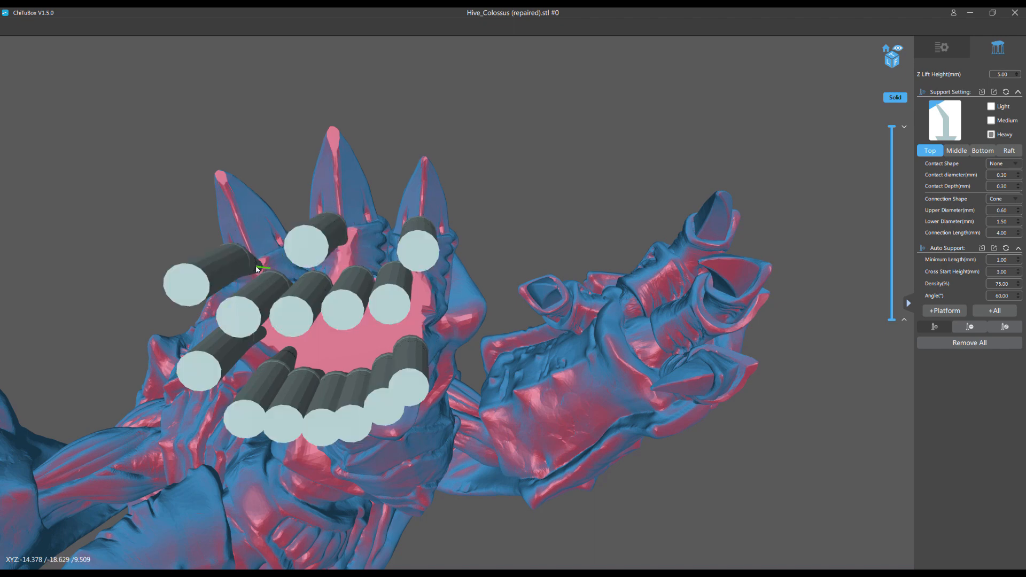
Step: Choose the Light support preset and add three light supports from tip to base of this foot's first outer claw
{"action": "right_click_drag", "start_coordinate": [452, 240], "coordinate": [488, 277]}
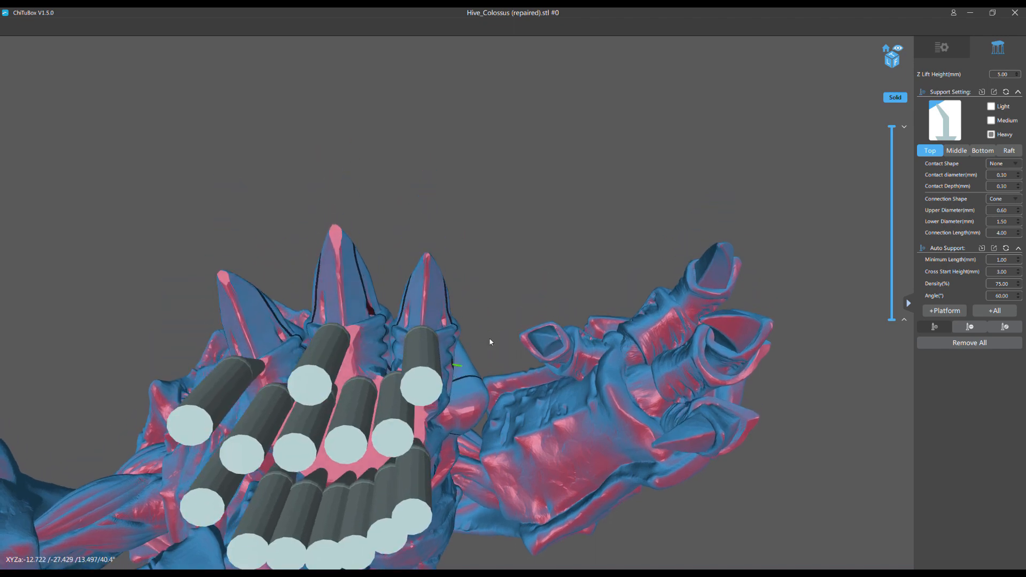
{"action": "left_click", "coordinate": [991, 107]}
{"action": "left_click", "coordinate": [425, 262]}
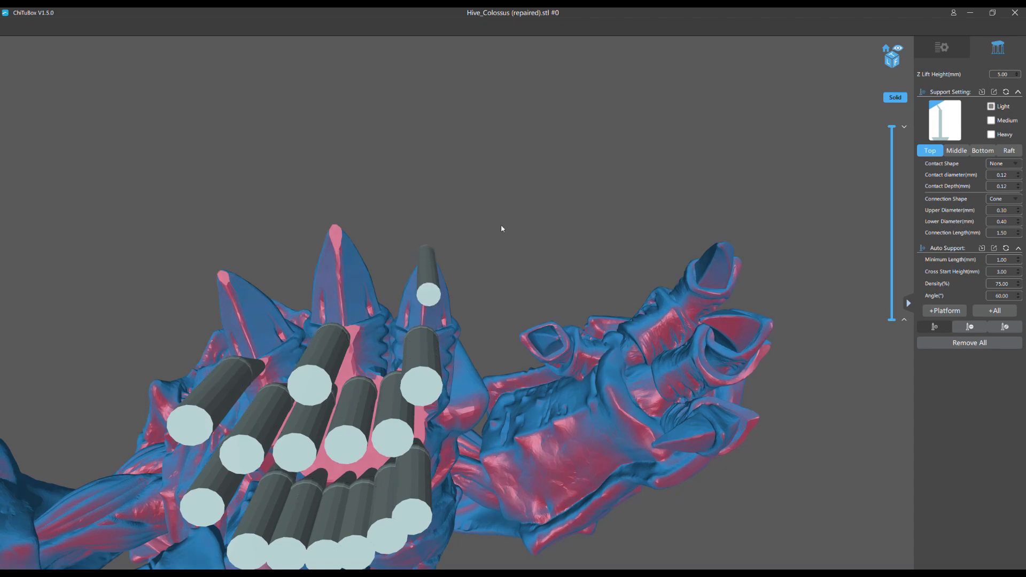
{"action": "right_click_drag", "start_coordinate": [502, 229], "coordinate": [501, 221]}
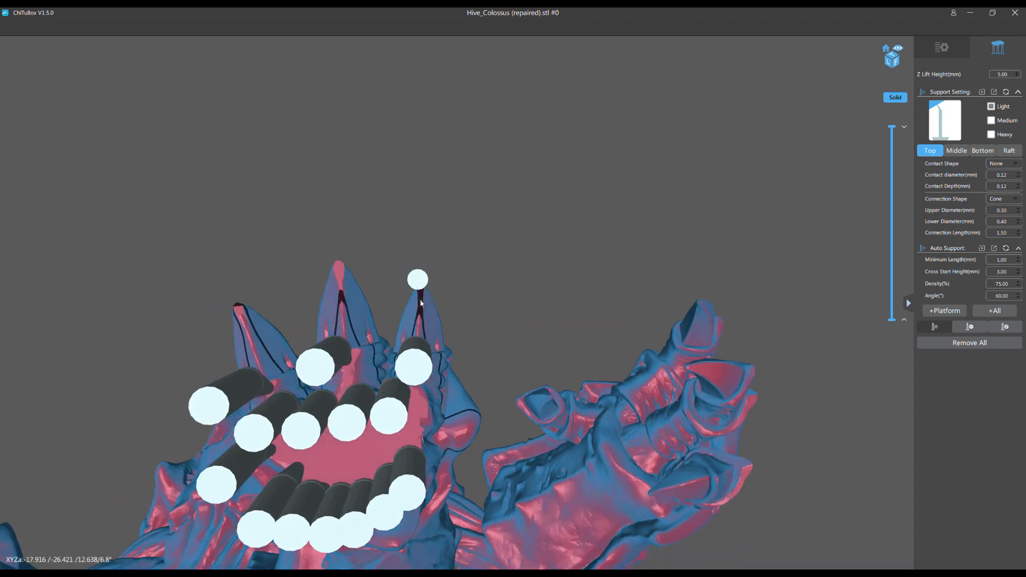
{"action": "left_click", "coordinate": [421, 304]}
{"action": "left_click", "coordinate": [420, 332]}
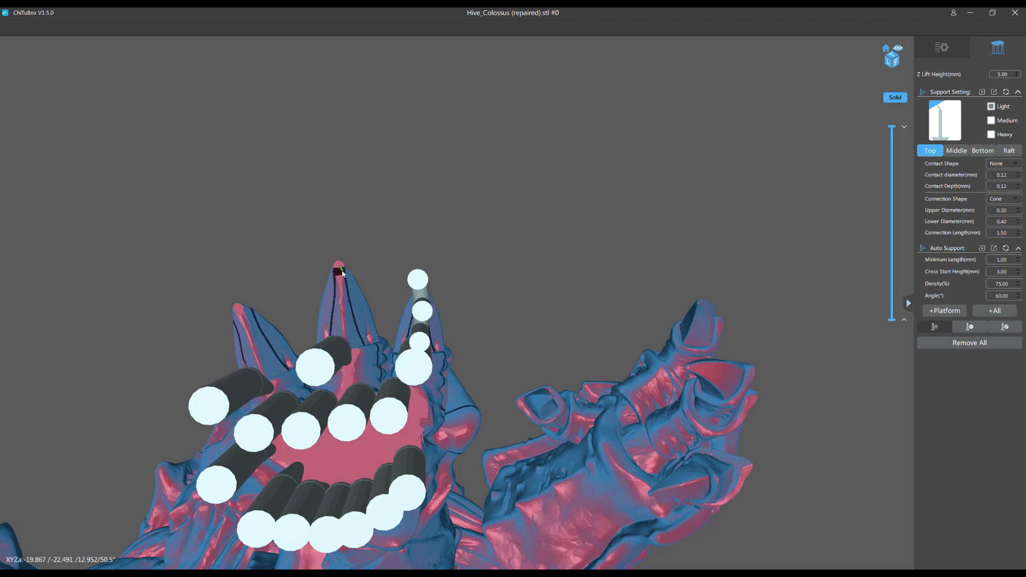
Step: Add three light supports along the middle claw and three along the remaining outer claw of this foot
{"action": "left_click", "coordinate": [340, 291]}
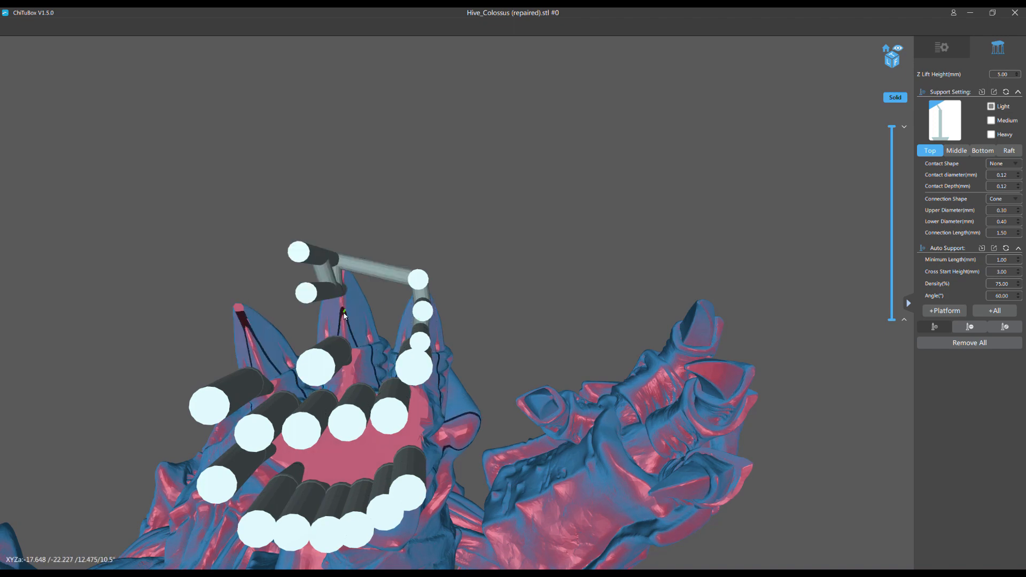
{"action": "left_click", "coordinate": [345, 320]}
{"action": "right_click_drag", "start_coordinate": [269, 328], "coordinate": [328, 303]}
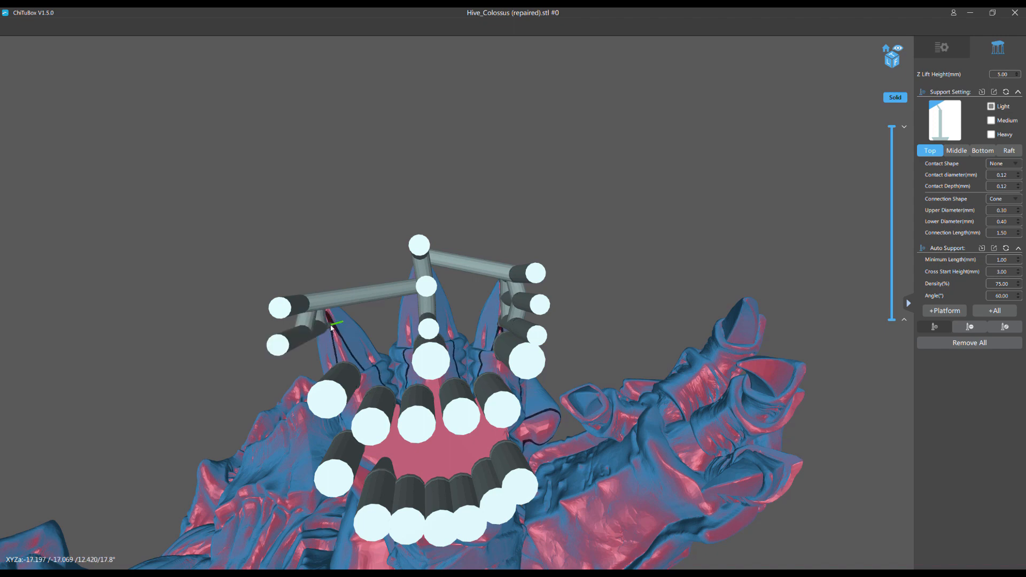
{"action": "right_click_drag", "start_coordinate": [339, 345], "coordinate": [270, 308]}
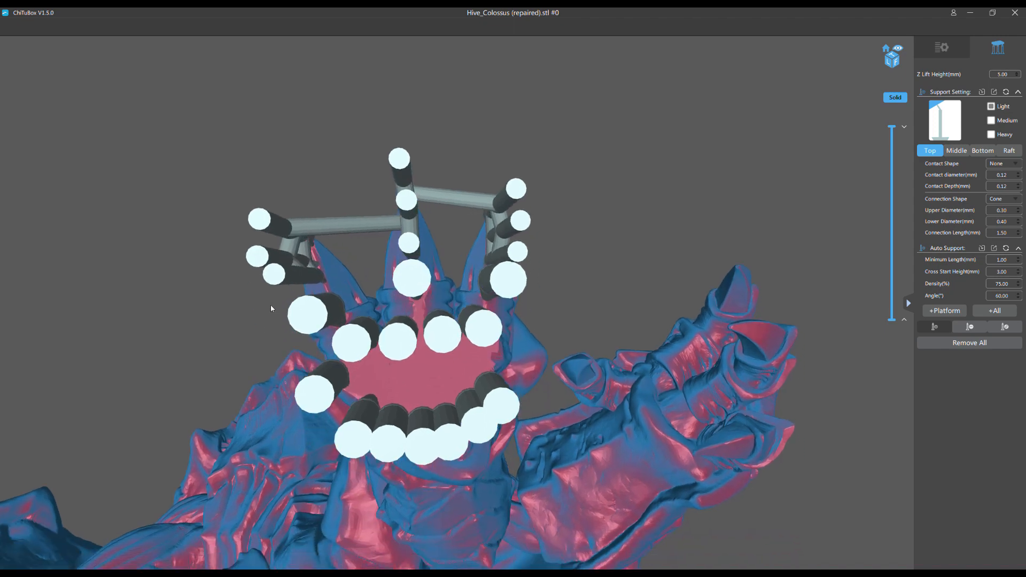
Step: Fill the middle of this foot's sole with eight light supports between the heavy ones
{"action": "left_click", "coordinate": [358, 394]}
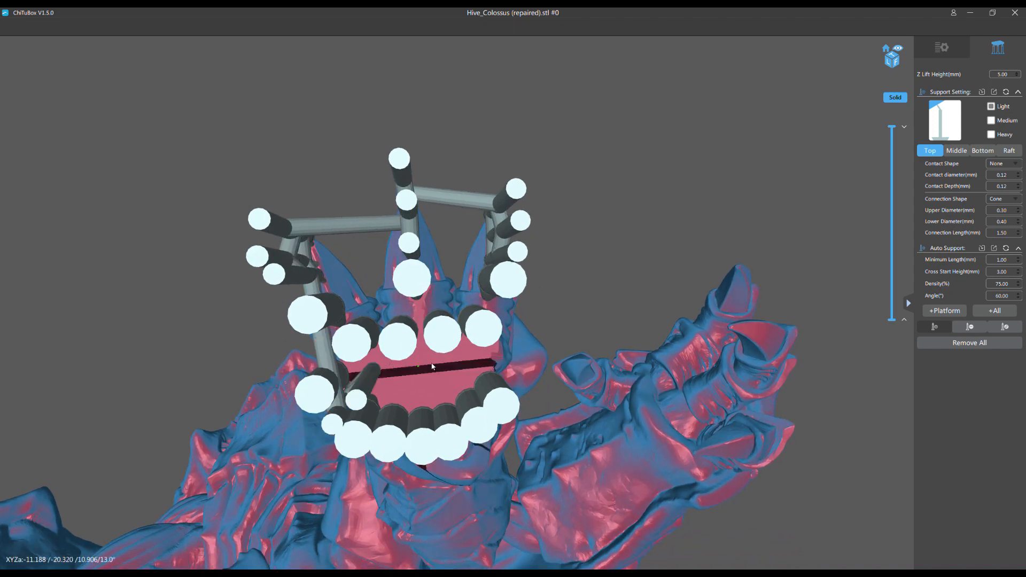
{"action": "left_click", "coordinate": [412, 370]}
{"action": "left_click", "coordinate": [465, 362]}
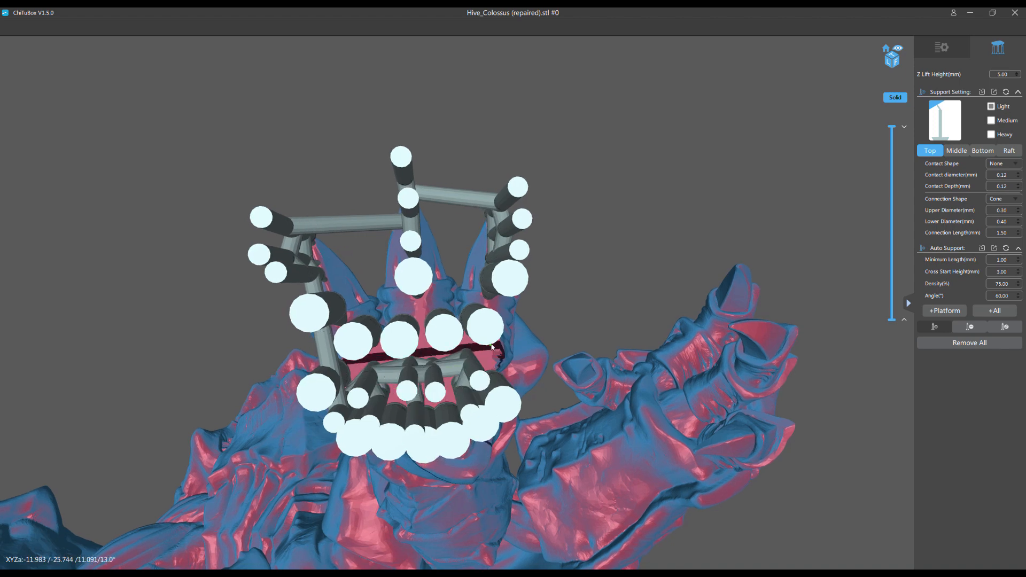
Step: Examine both supported feet from below and from the side for low areas that still need support
{"action": "right_click_drag", "start_coordinate": [492, 346], "coordinate": [337, 310]}
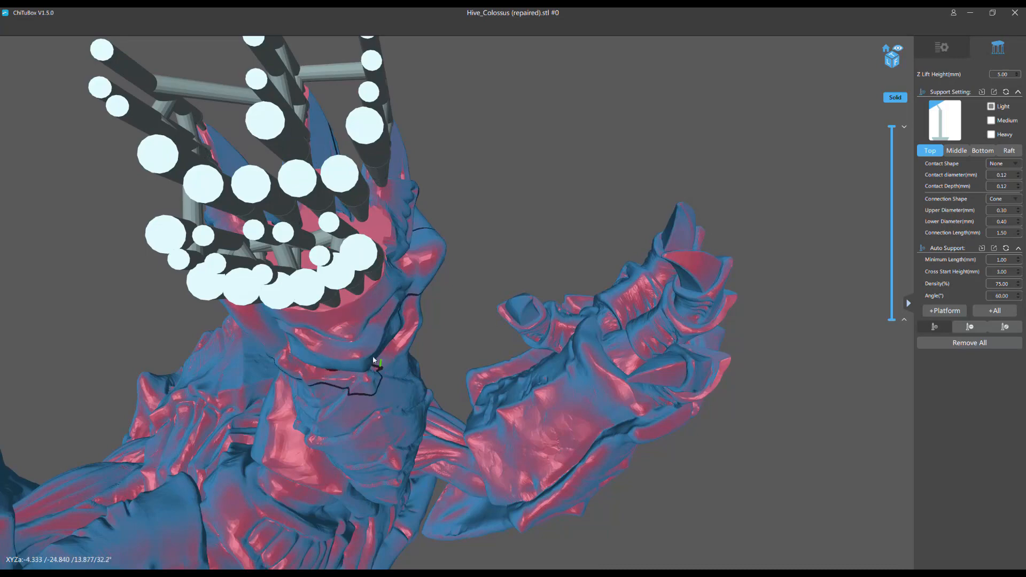
{"action": "scroll", "coordinate": [454, 273], "scroll_direction": "down", "scroll_amount": 3}
{"action": "right_click_drag", "start_coordinate": [155, 350], "coordinate": [459, 129]}
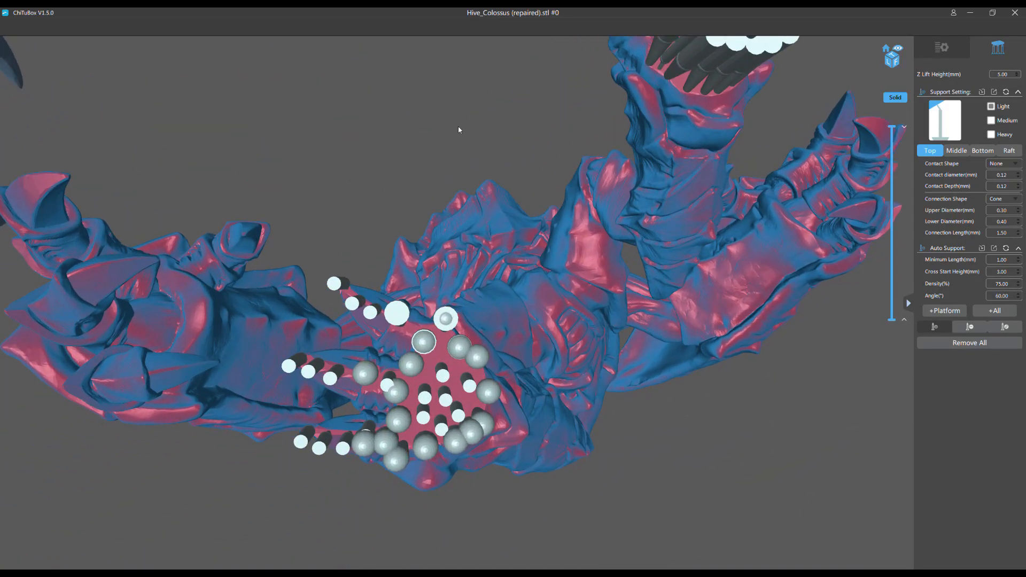
{"action": "right_click_drag", "start_coordinate": [412, 230], "coordinate": [444, 339]}
{"action": "scroll", "coordinate": [486, 328], "scroll_direction": "down", "scroll_amount": 5}
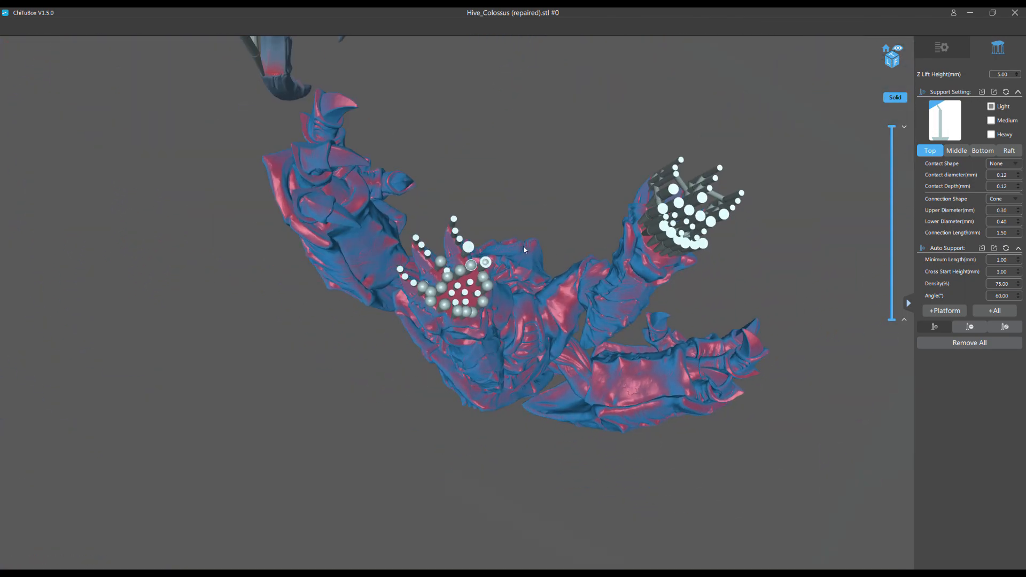
{"action": "right_click_drag", "start_coordinate": [524, 248], "coordinate": [496, 304]}
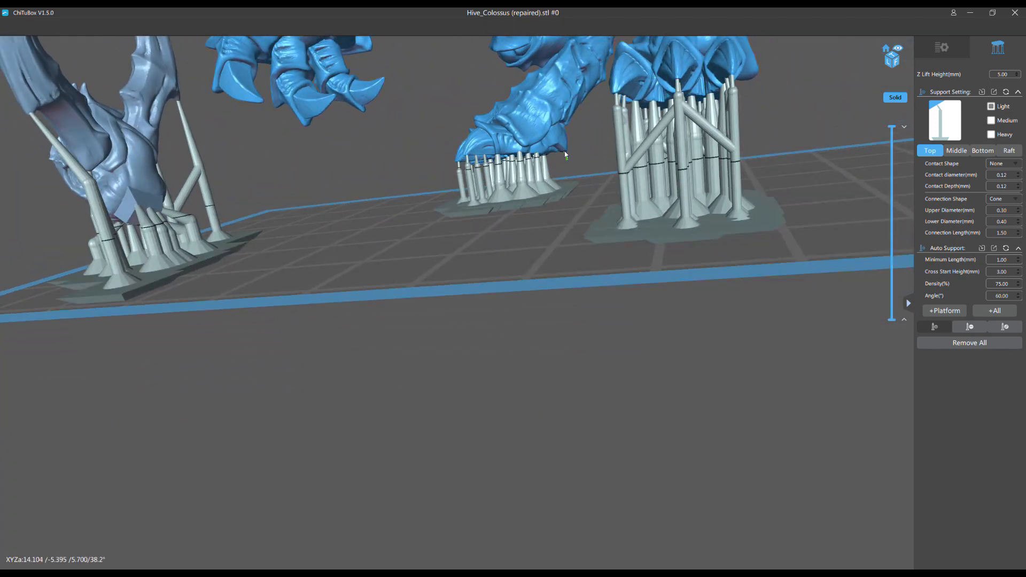
{"action": "right_click_drag", "start_coordinate": [560, 179], "coordinate": [600, 130]}
{"action": "middle_click_drag", "start_coordinate": [600, 134], "coordinate": [345, 303]}
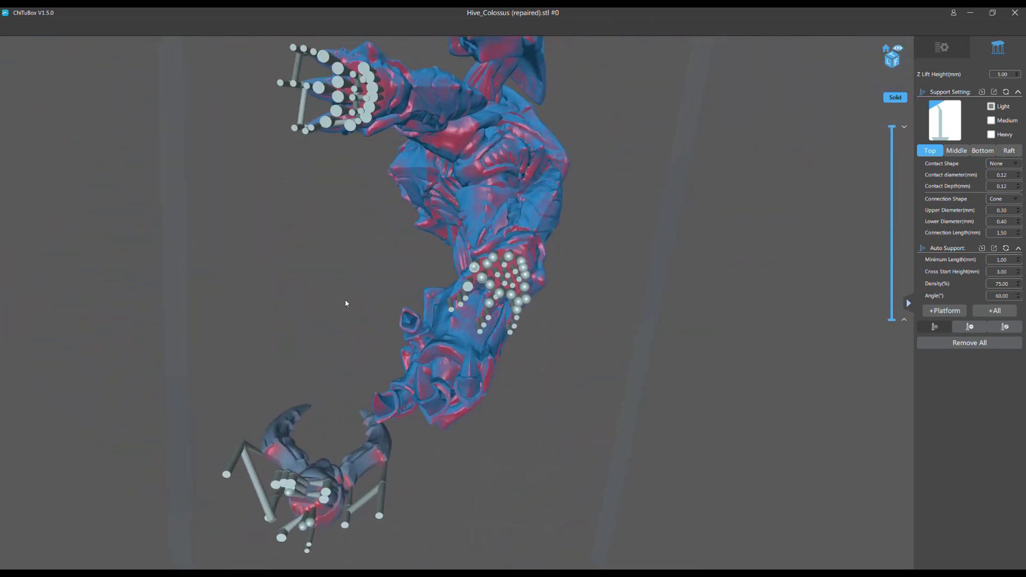
Step: Choose the Medium support preset and add three medium supports behind the sole: two on the heel ridge and one on the nearby spur
{"action": "scroll", "coordinate": [632, 156], "scroll_direction": "up", "scroll_amount": 3}
{"action": "middle_click_drag", "start_coordinate": [632, 156], "coordinate": [591, 233]}
{"action": "scroll", "coordinate": [591, 234], "scroll_direction": "up", "scroll_amount": 6}
{"action": "middle_click_drag", "start_coordinate": [623, 180], "coordinate": [580, 261]}
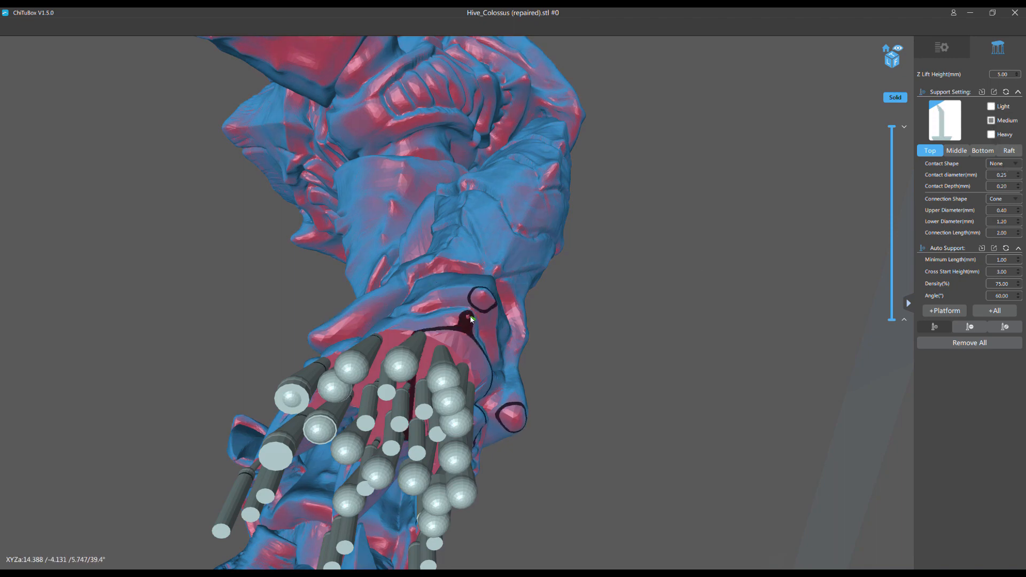
{"action": "left_click", "coordinate": [467, 319]}
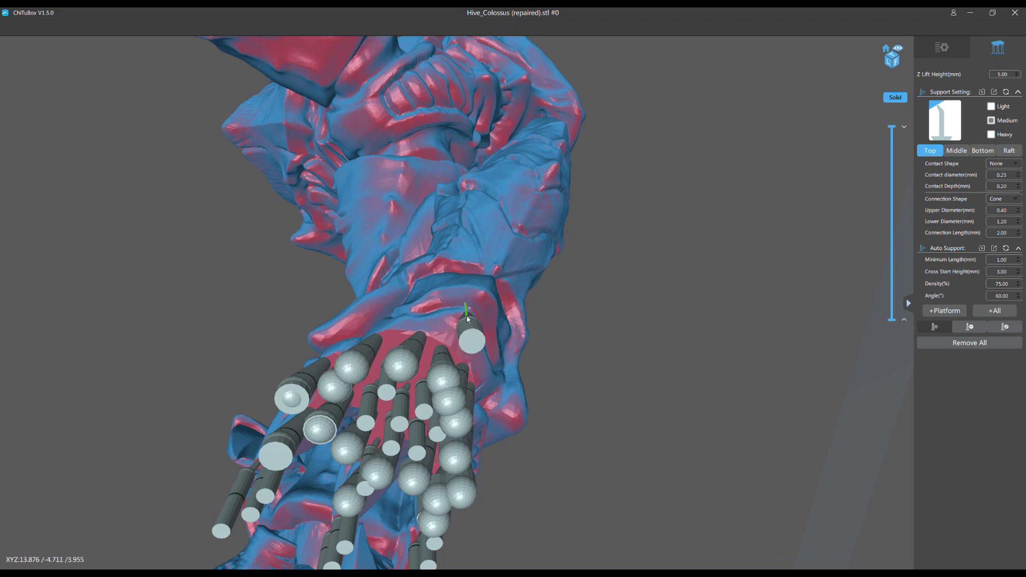
{"action": "left_click", "coordinate": [485, 300]}
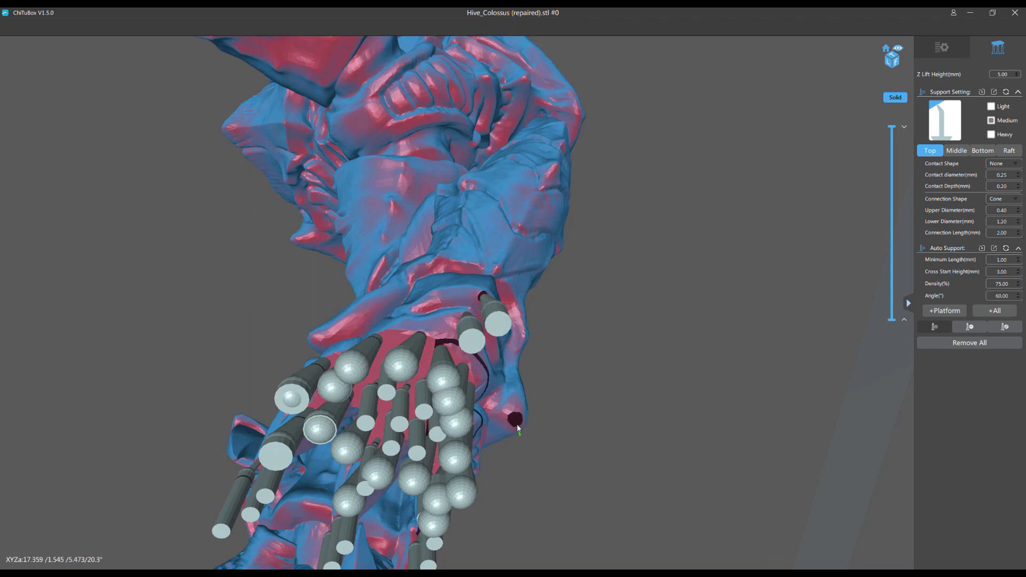
{"action": "left_click", "coordinate": [516, 422]}
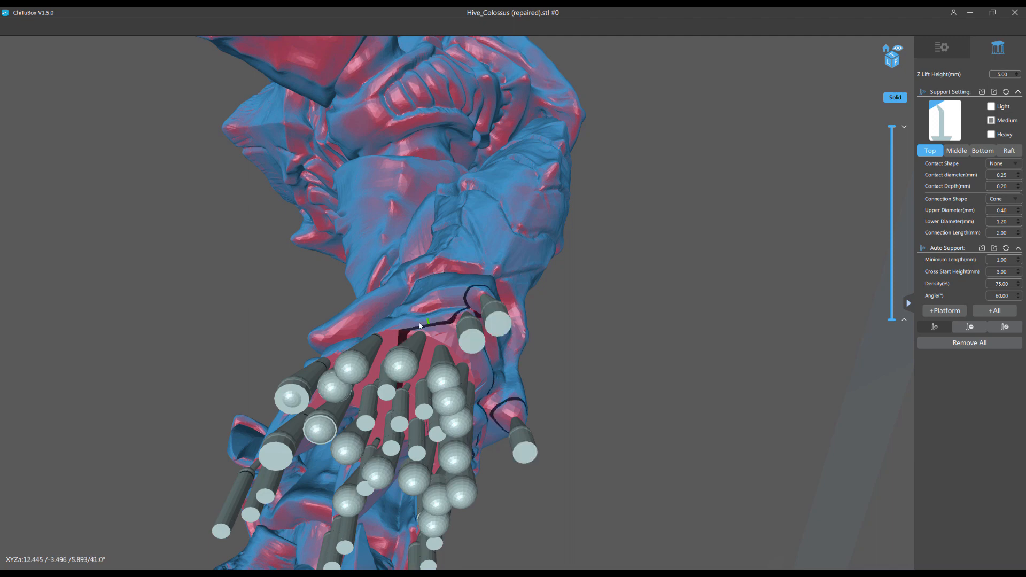
Step: Add a medium support to the unsupported spur on the other side of this foot and shift its contact point slightly along the spur
{"action": "middle_click_drag", "start_coordinate": [174, 367], "coordinate": [385, 410]}
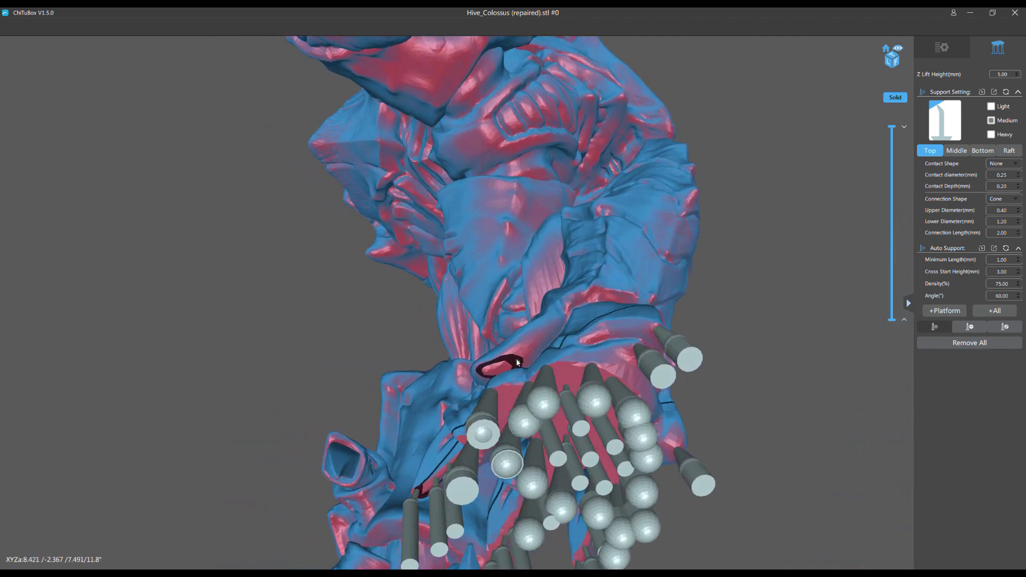
{"action": "right_click_drag", "start_coordinate": [366, 348], "coordinate": [450, 416]}
{"action": "scroll", "coordinate": [394, 302], "scroll_direction": "up", "scroll_amount": 2}
{"action": "right_click_drag", "start_coordinate": [394, 303], "coordinate": [481, 325]}
{"action": "scroll", "coordinate": [481, 325], "scroll_direction": "up", "scroll_amount": 2}
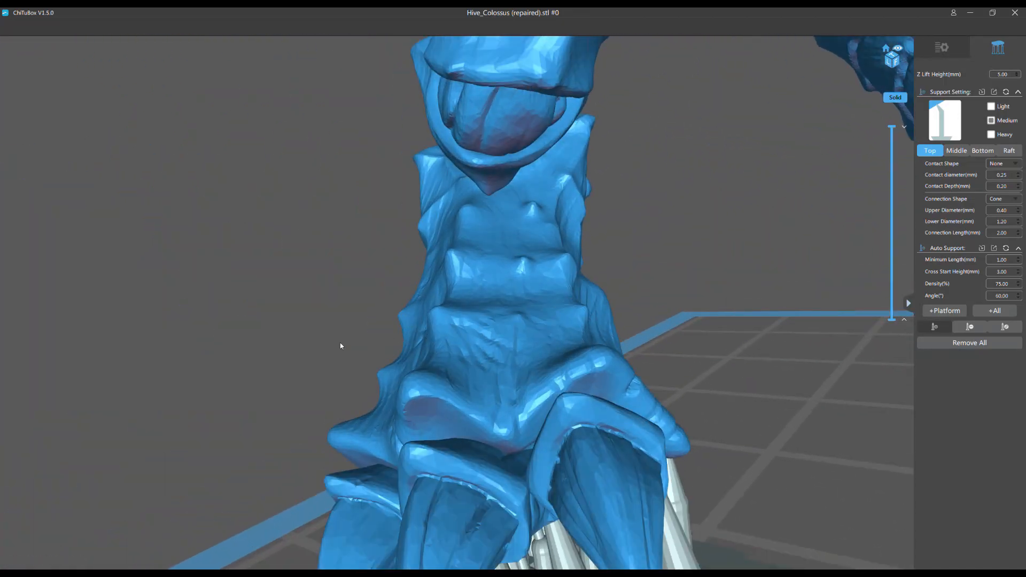
{"action": "right_click_drag", "start_coordinate": [301, 337], "coordinate": [439, 285]}
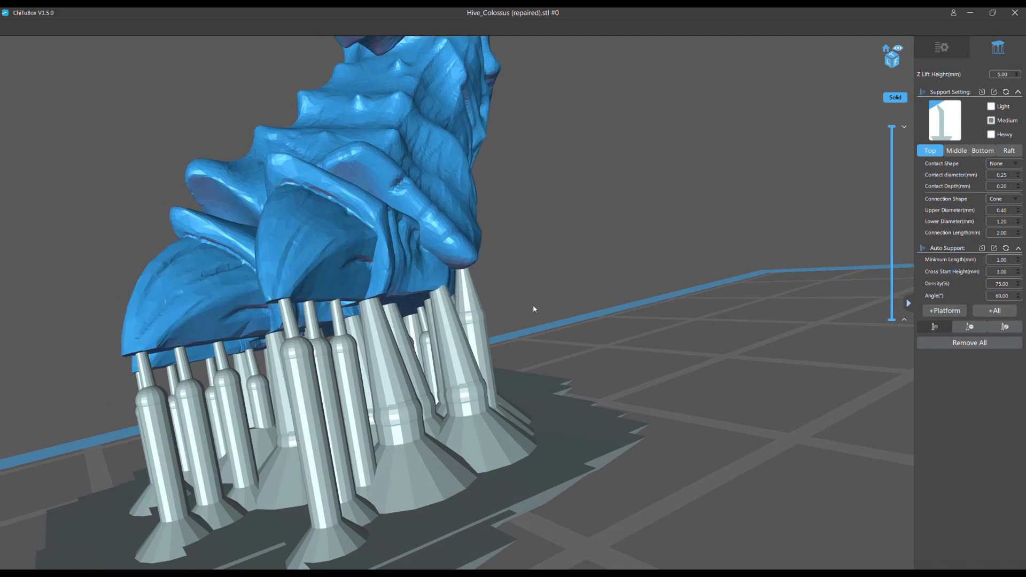
{"action": "right_click_drag", "start_coordinate": [533, 309], "coordinate": [496, 252]}
{"action": "middle_click_drag", "start_coordinate": [496, 251], "coordinate": [468, 349]}
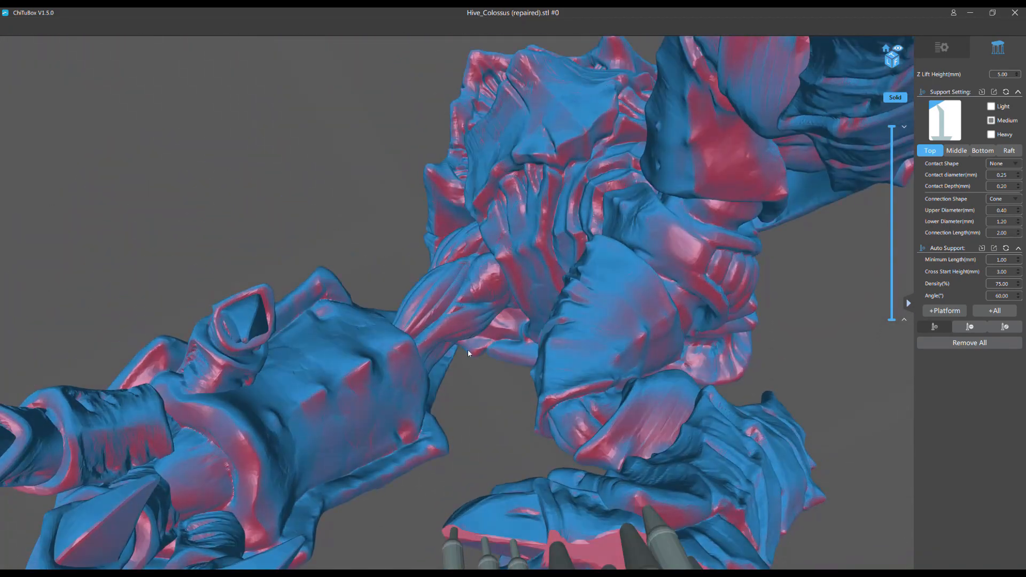
{"action": "right_click_drag", "start_coordinate": [467, 348], "coordinate": [384, 306]}
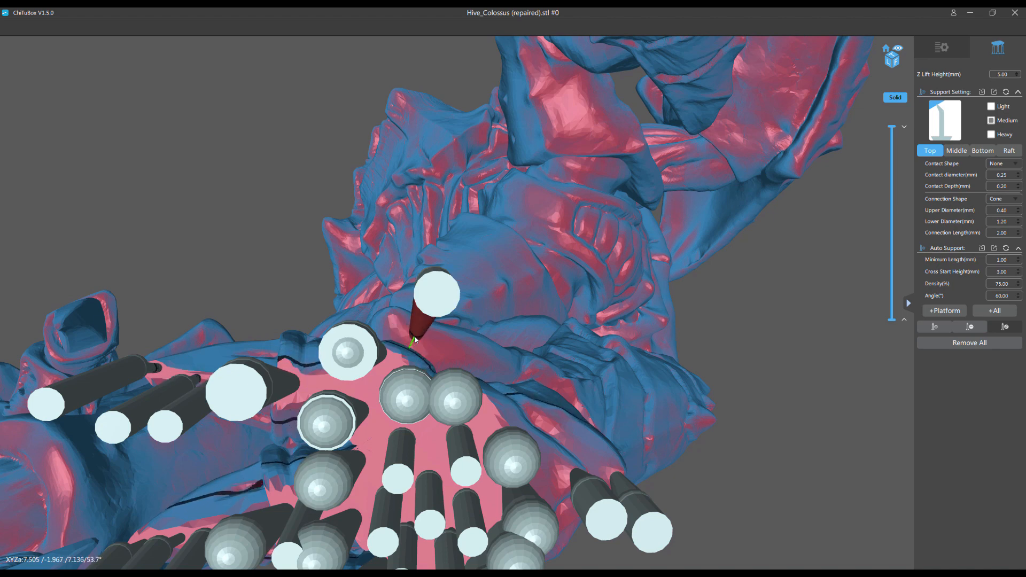
{"action": "left_click_drag", "start_coordinate": [415, 340], "coordinate": [421, 347]}
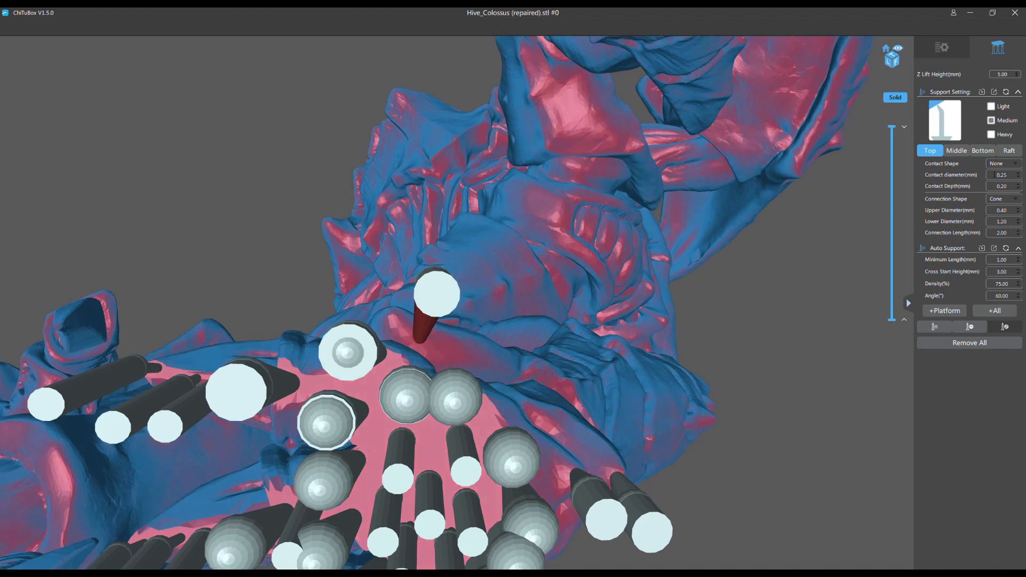
Step: Add a light support beside the medium one on that spur, using the Light preset, and check how the pair meets the model
{"action": "left_click", "coordinate": [936, 327]}
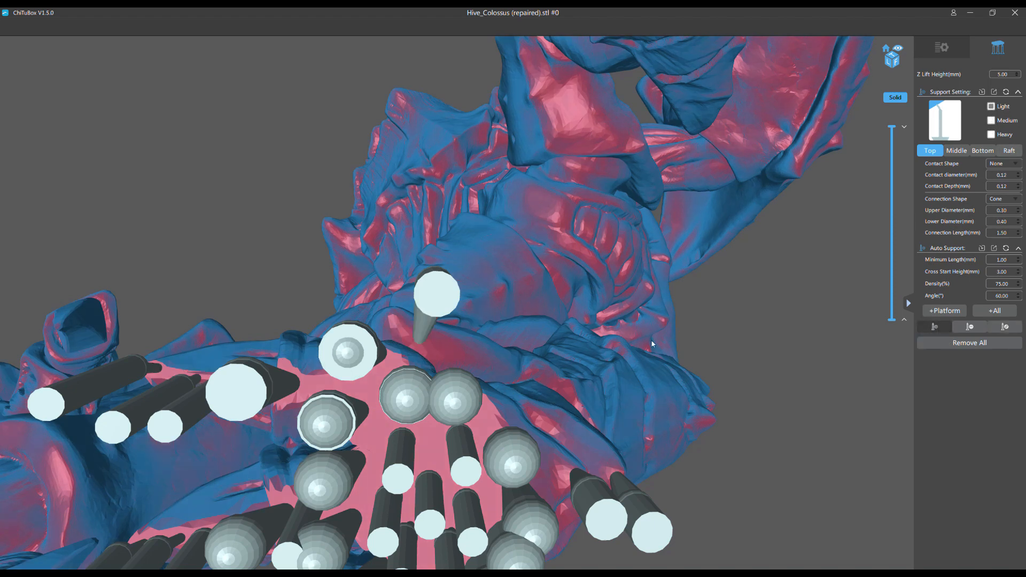
{"action": "left_click", "coordinate": [400, 329]}
{"action": "left_click", "coordinate": [1004, 327]}
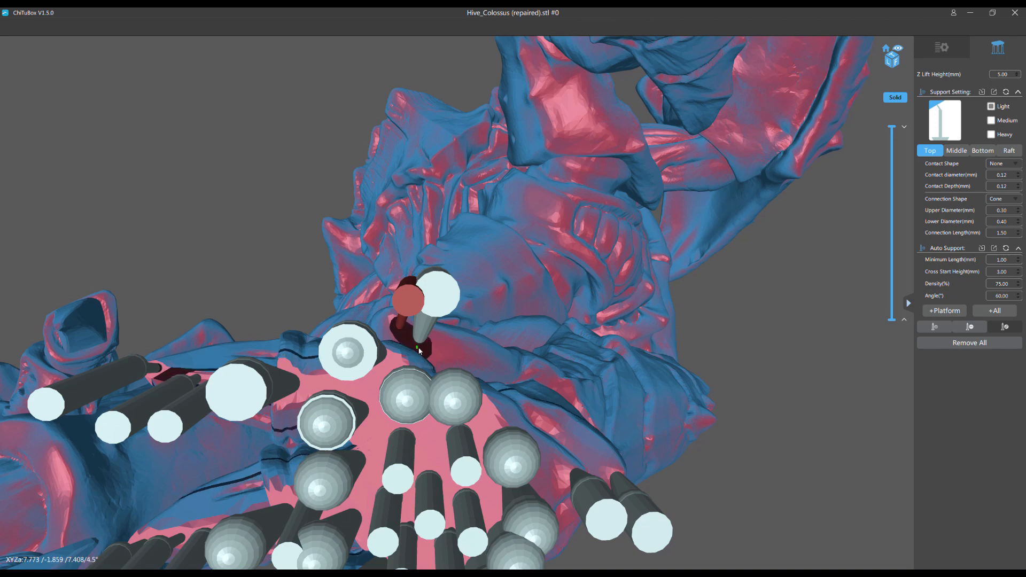
{"action": "scroll", "coordinate": [500, 307], "scroll_direction": "down", "scroll_amount": 3}
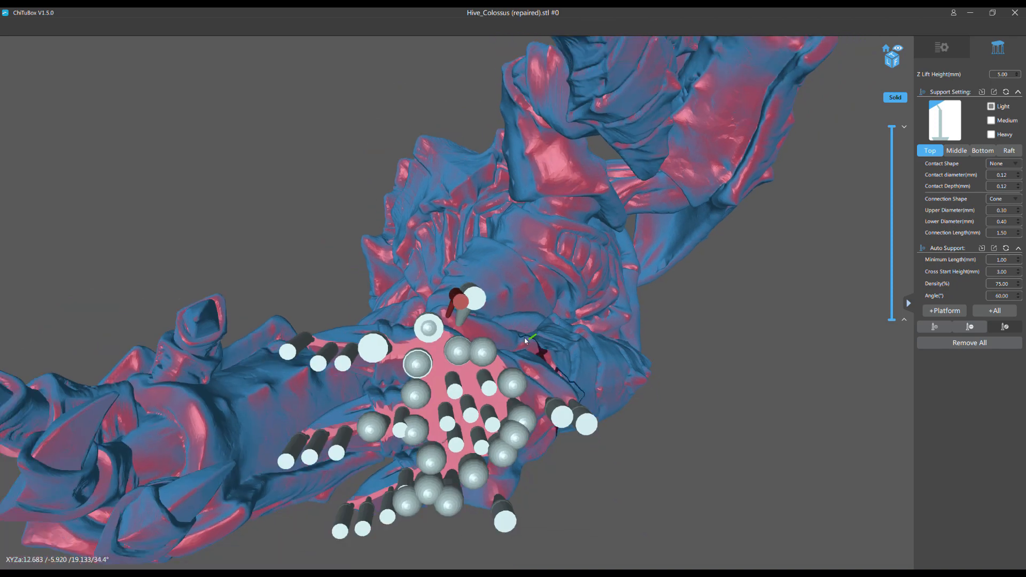
{"action": "right_click_drag", "start_coordinate": [508, 301], "coordinate": [566, 371]}
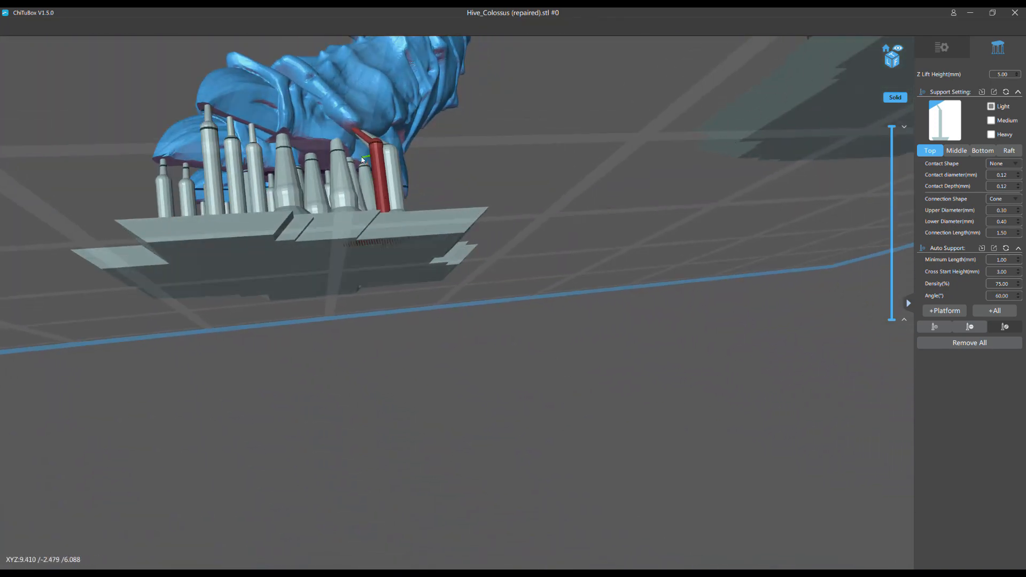
{"action": "right_click_drag", "start_coordinate": [424, 200], "coordinate": [323, 224]}
{"action": "scroll", "coordinate": [323, 225], "scroll_direction": "up", "scroll_amount": 4}
{"action": "middle_click_drag", "start_coordinate": [309, 193], "coordinate": [387, 403]}
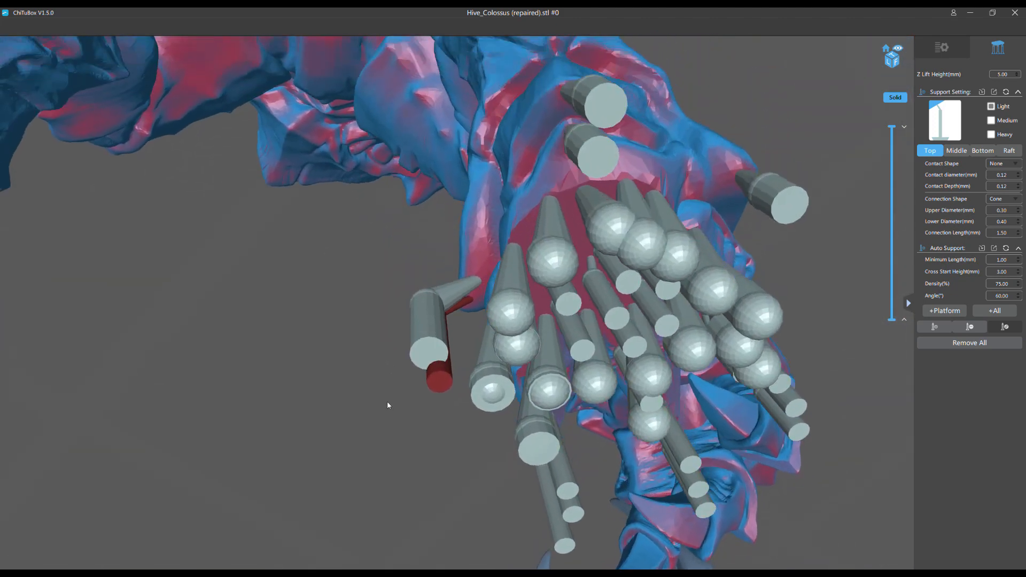
{"action": "scroll", "coordinate": [387, 403], "scroll_direction": "up", "scroll_amount": 2}
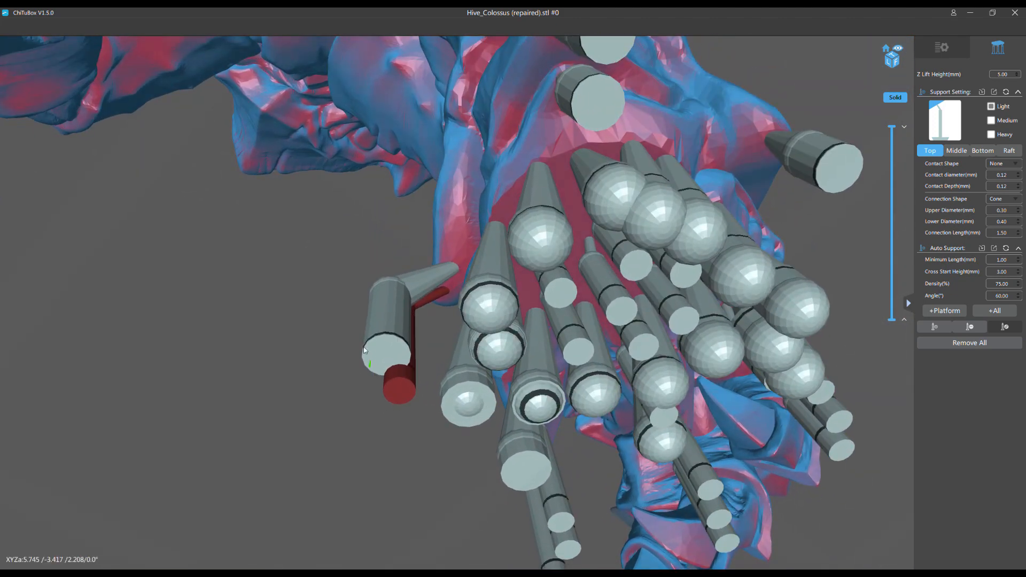
{"action": "left_click", "coordinate": [380, 281]}
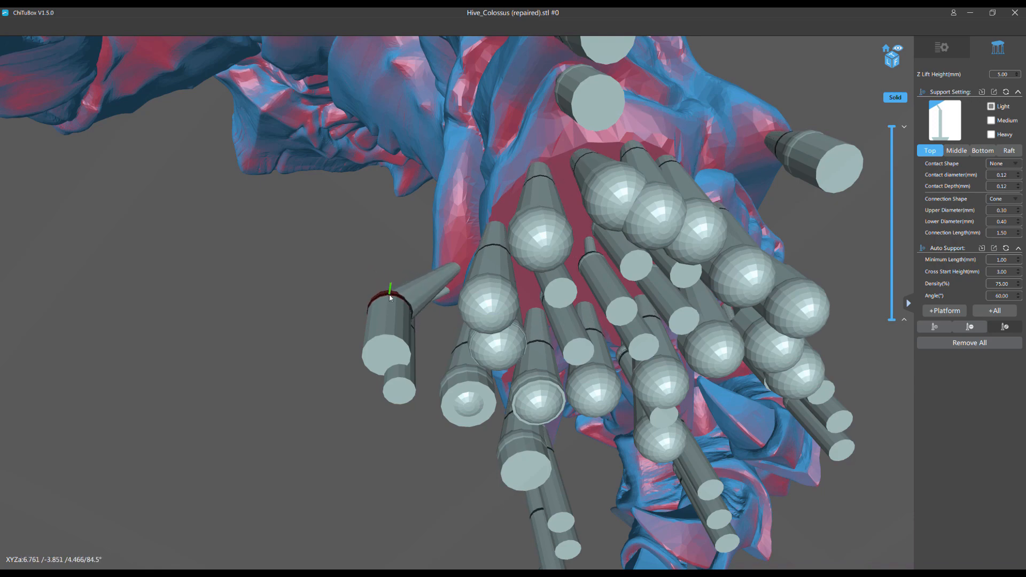
Step: Examine the supported foot, both lower legs and the pelvis from below and from the front for overhangs that still need support
{"action": "right_click_drag", "start_coordinate": [314, 334], "coordinate": [454, 353]}
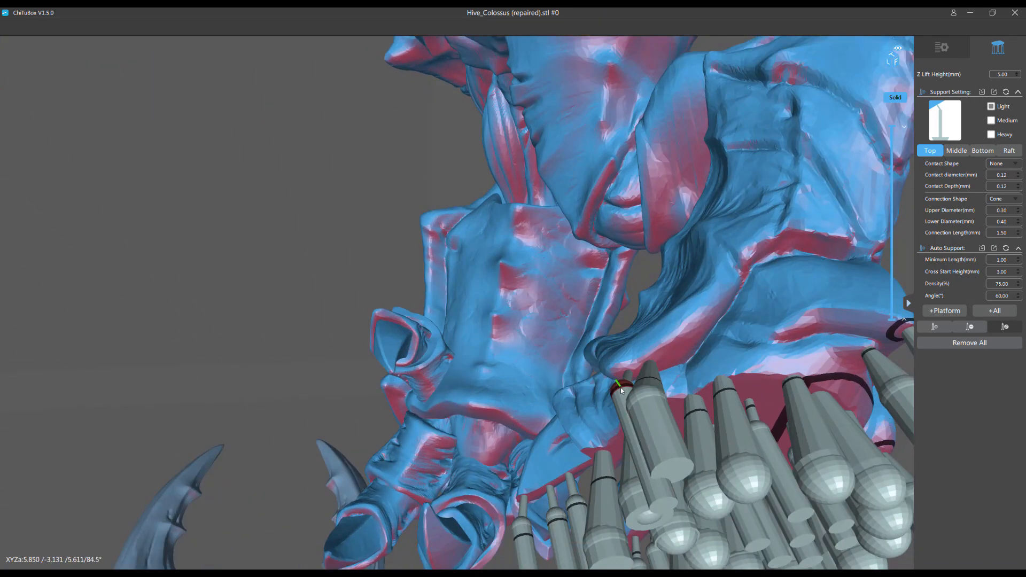
{"action": "right_click_drag", "start_coordinate": [492, 367], "coordinate": [351, 262]}
{"action": "scroll", "coordinate": [401, 332], "scroll_direction": "up", "scroll_amount": 5}
{"action": "scroll", "coordinate": [400, 331], "scroll_direction": "down", "scroll_amount": 5}
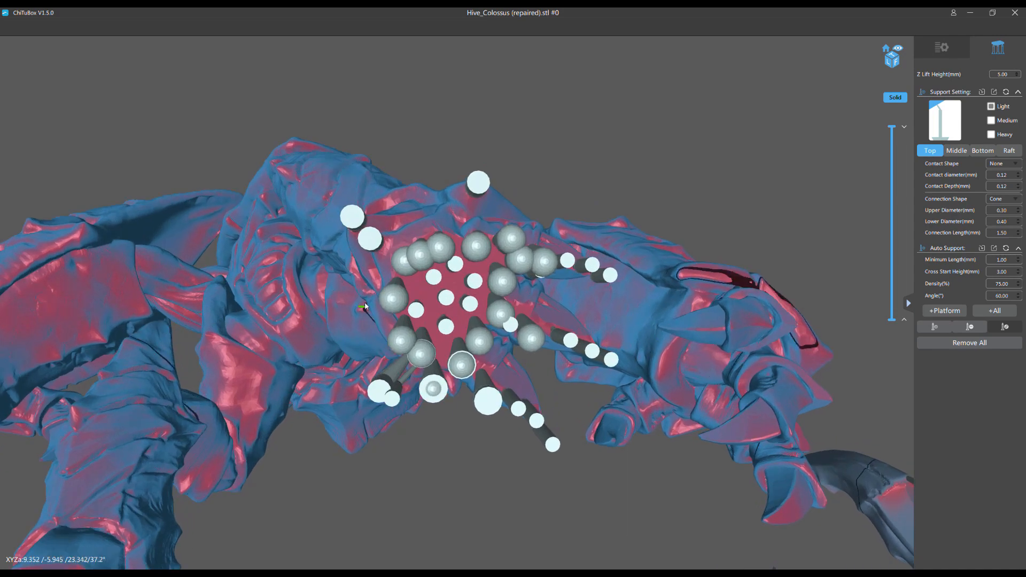
{"action": "scroll", "coordinate": [351, 261], "scroll_direction": "up", "scroll_amount": 3}
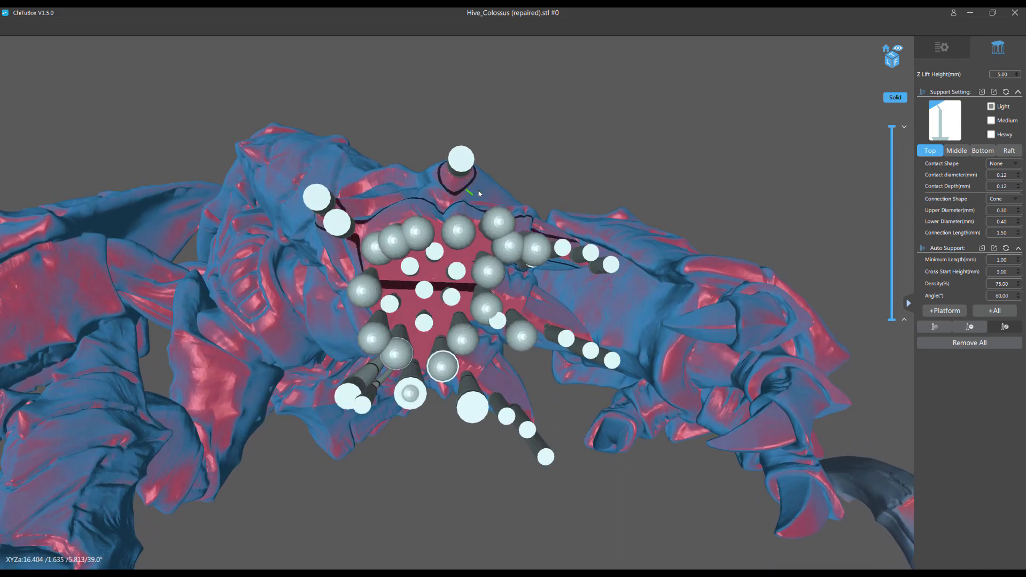
{"action": "middle_click_drag", "start_coordinate": [421, 217], "coordinate": [495, 344]}
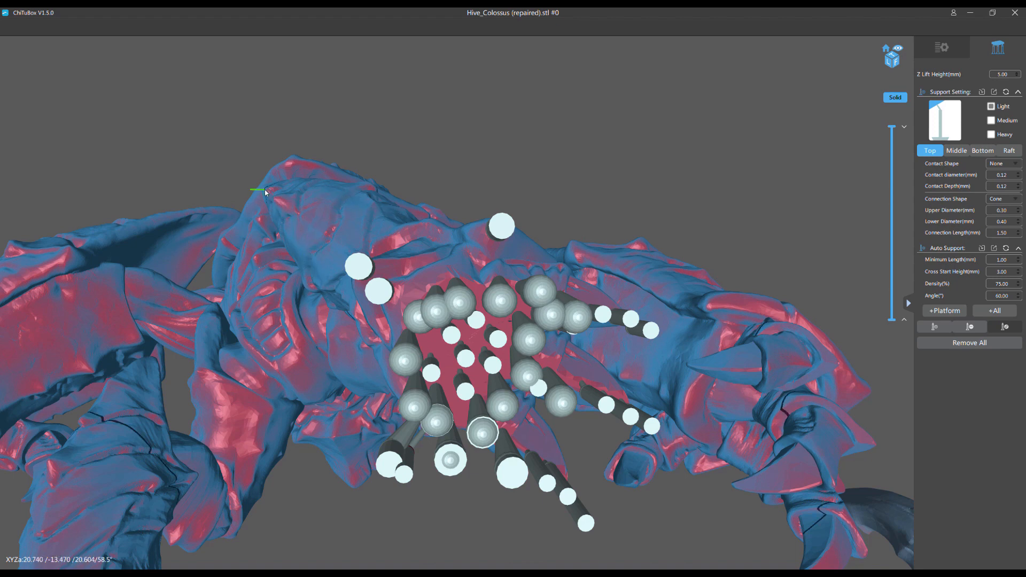
{"action": "right_click_drag", "start_coordinate": [185, 191], "coordinate": [236, 181]}
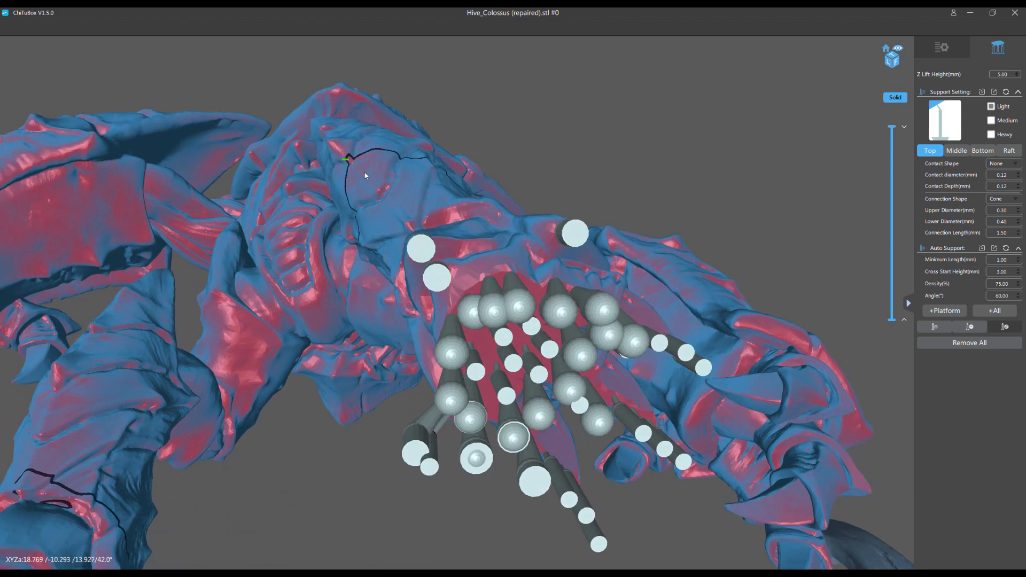
{"action": "scroll", "coordinate": [307, 221], "scroll_direction": "down", "scroll_amount": 1}
{"action": "middle_click_drag", "start_coordinate": [306, 221], "coordinate": [412, 297]}
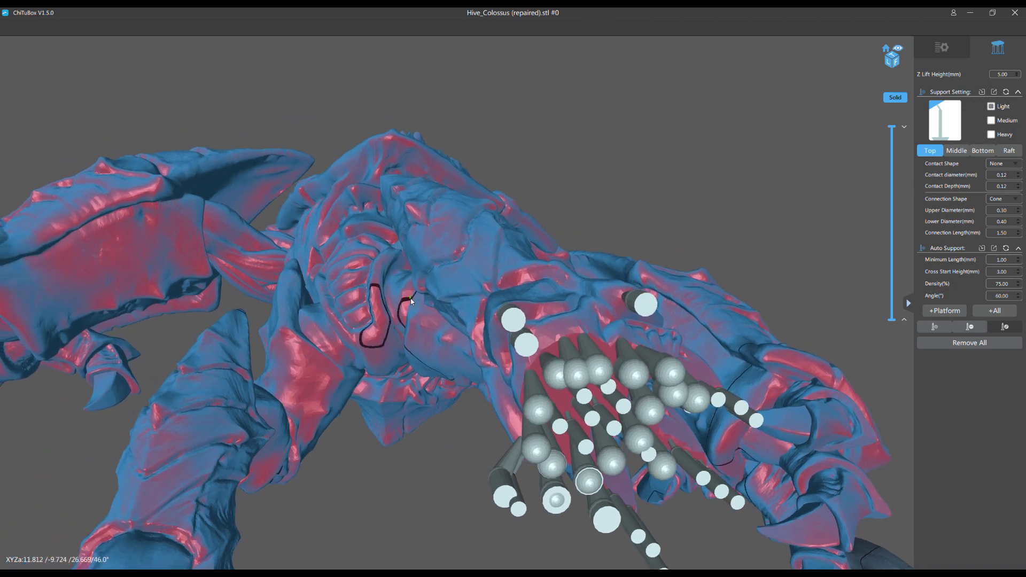
{"action": "right_click_drag", "start_coordinate": [412, 298], "coordinate": [559, 306]}
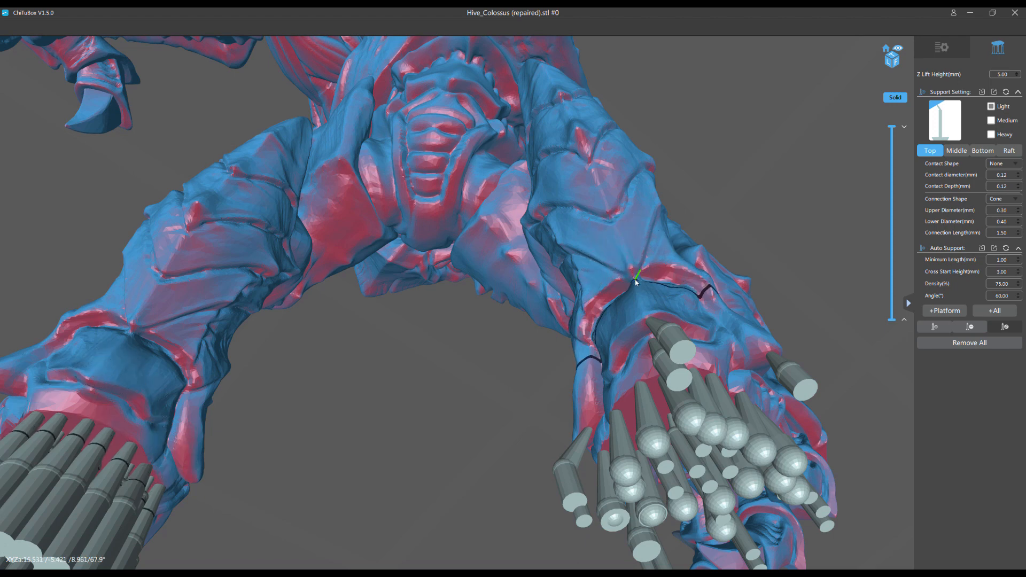
{"action": "scroll", "coordinate": [634, 276], "scroll_direction": "down", "scroll_amount": 2}
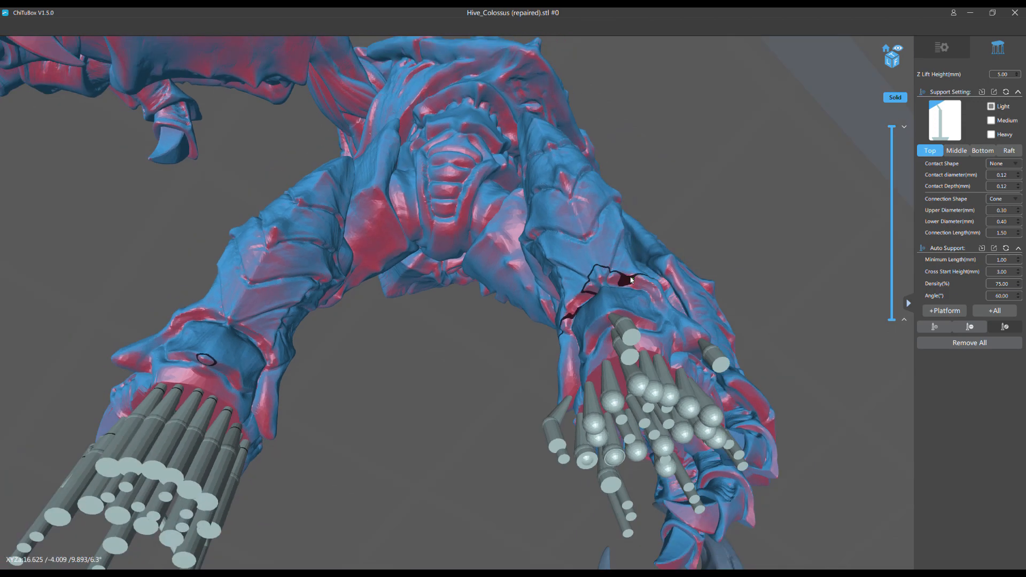
{"action": "right_click_drag", "start_coordinate": [620, 277], "coordinate": [671, 302]}
{"action": "scroll", "coordinate": [492, 340], "scroll_direction": "up", "scroll_amount": 2}
{"action": "scroll", "coordinate": [492, 348], "scroll_direction": "up", "scroll_amount": 2}
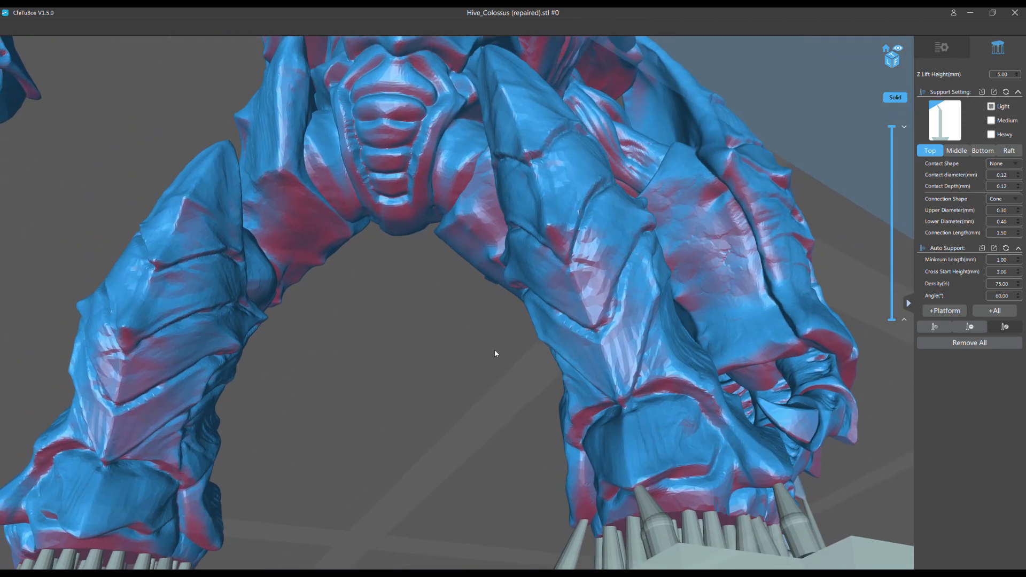
{"action": "scroll", "coordinate": [496, 336], "scroll_direction": "down", "scroll_amount": 2}
{"action": "right_click_drag", "start_coordinate": [496, 335], "coordinate": [504, 316]}
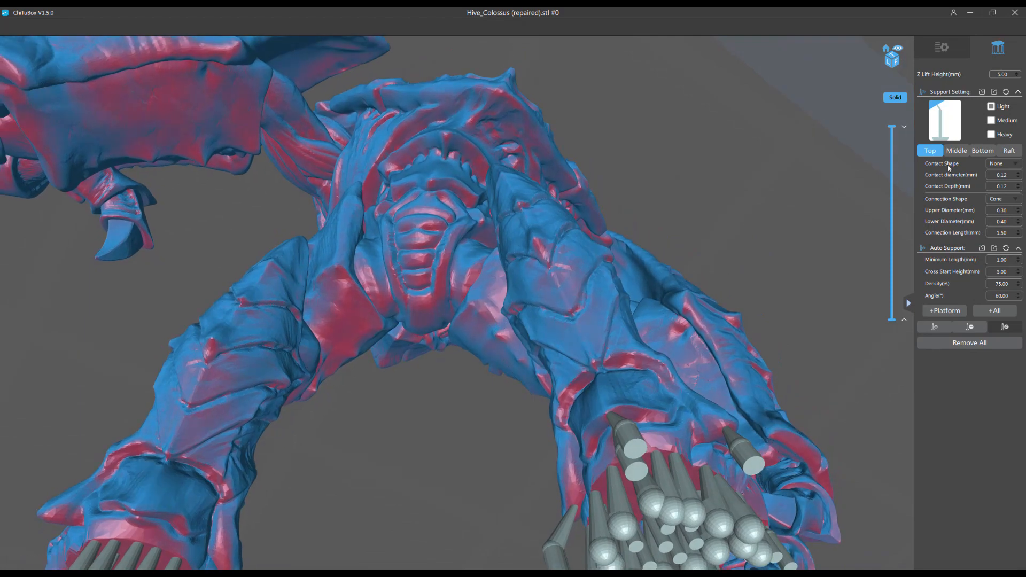
Step: Add a light support under the pointed lower tip of the shin plate above this foot's ankle
{"action": "left_click", "coordinate": [940, 329]}
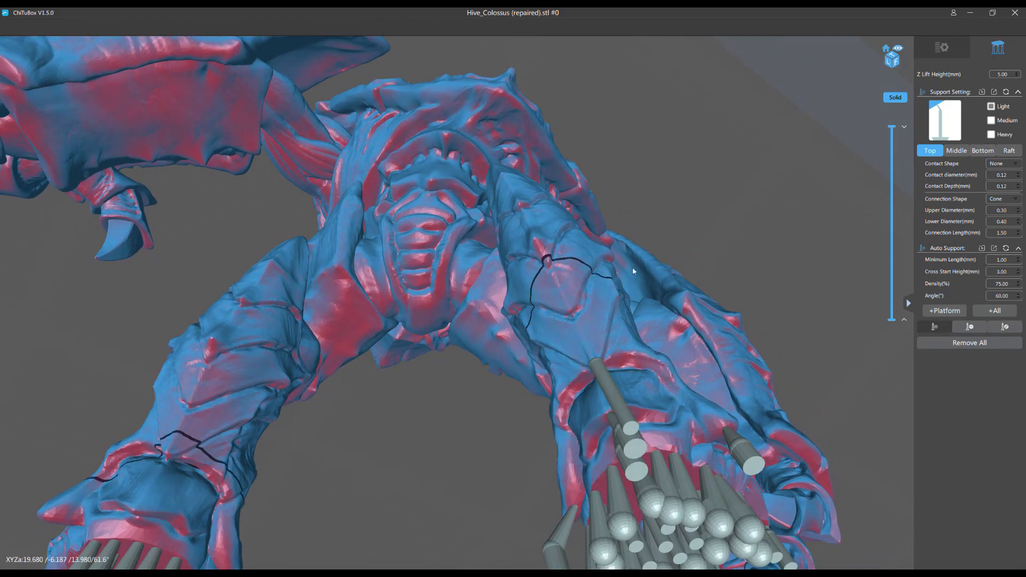
{"action": "right_click_drag", "start_coordinate": [633, 267], "coordinate": [662, 269]}
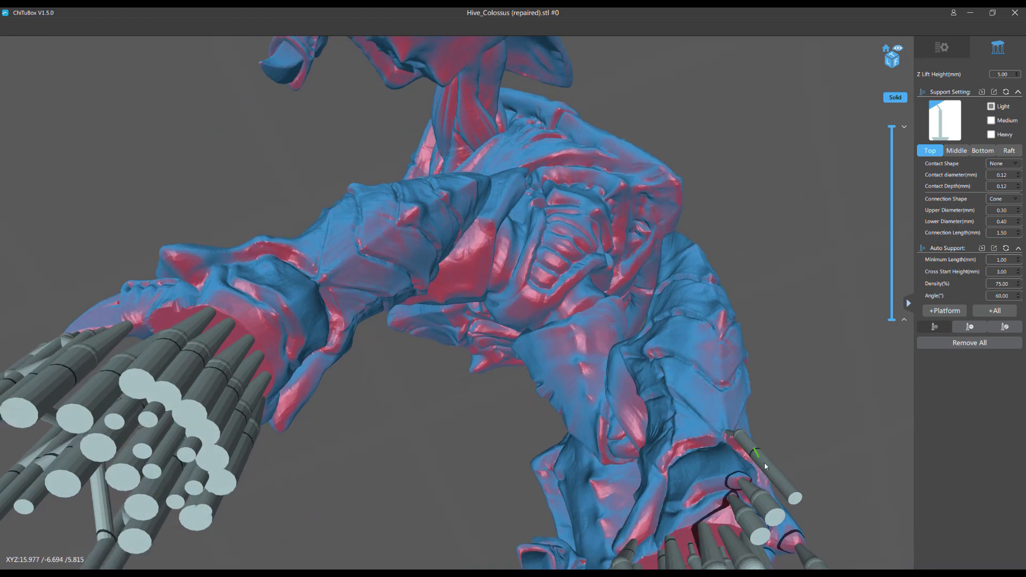
{"action": "right_click_drag", "start_coordinate": [745, 466], "coordinate": [644, 361]}
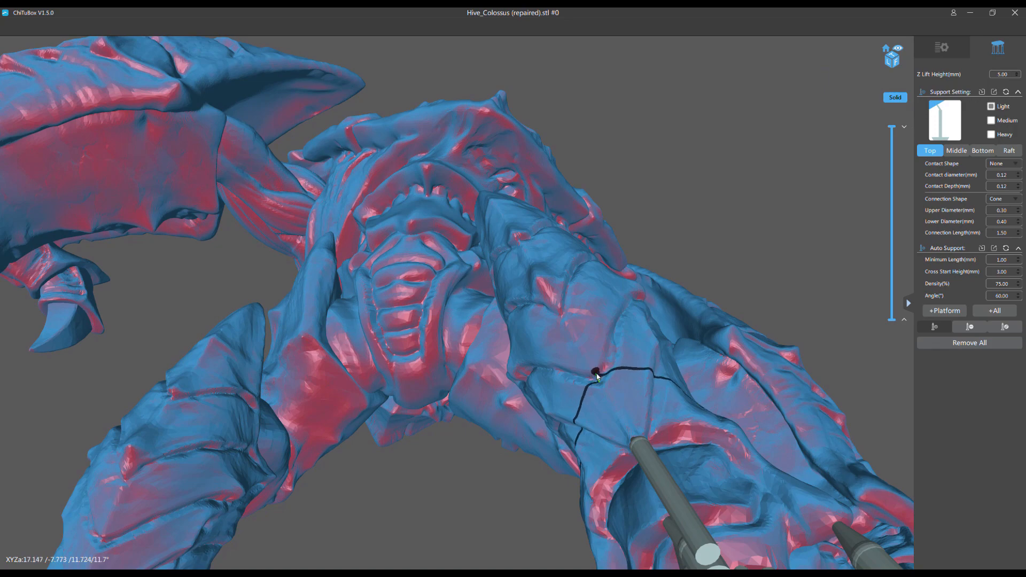
{"action": "right_click_drag", "start_coordinate": [599, 375], "coordinate": [803, 471]}
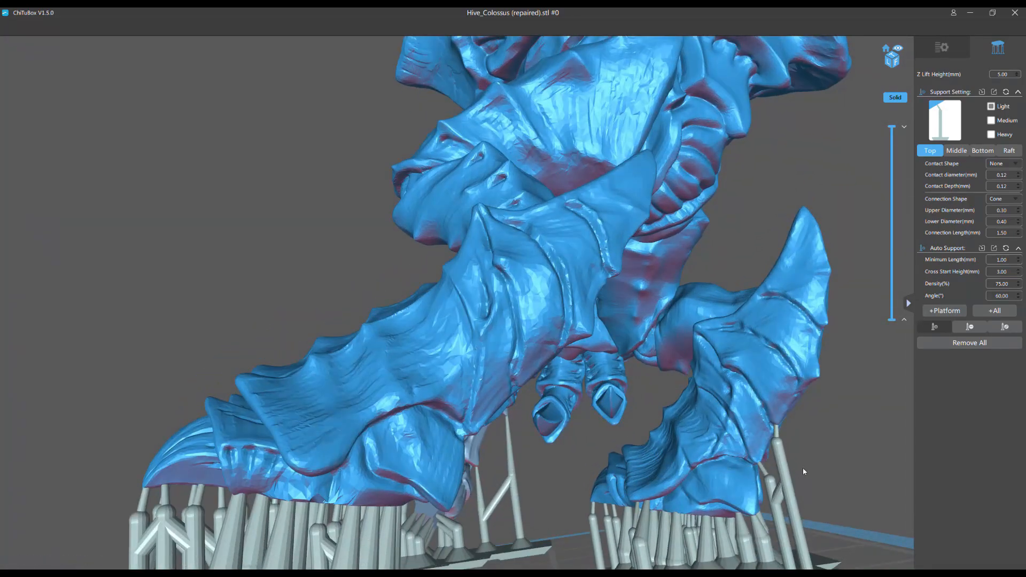
Step: Discard the extra support beside the shin plate's light support, and move that support's upper joint farther down to lengthen its thin tip
{"action": "left_click", "coordinate": [783, 467]}
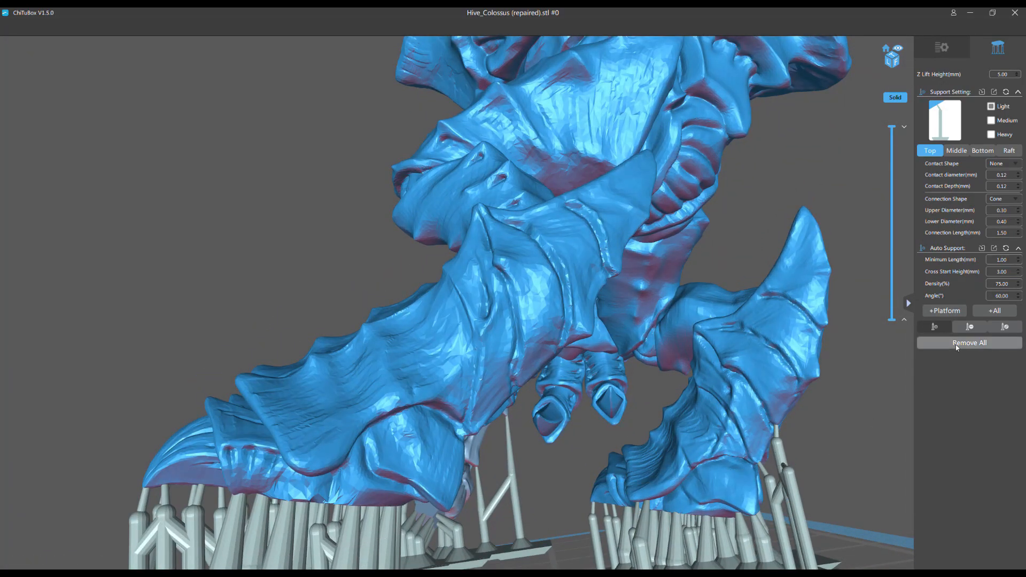
{"action": "left_click", "coordinate": [969, 327]}
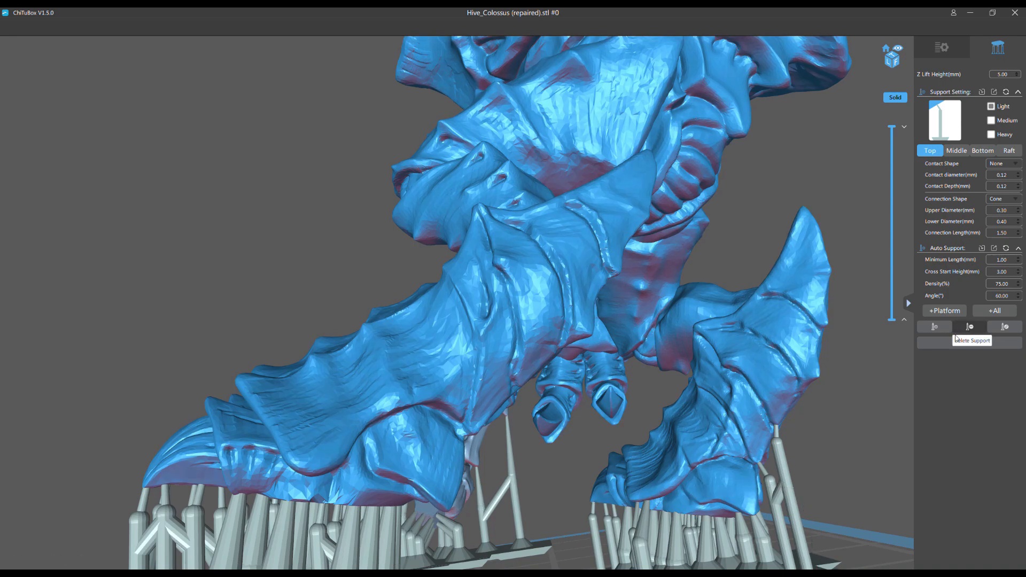
{"action": "left_click", "coordinate": [1008, 326]}
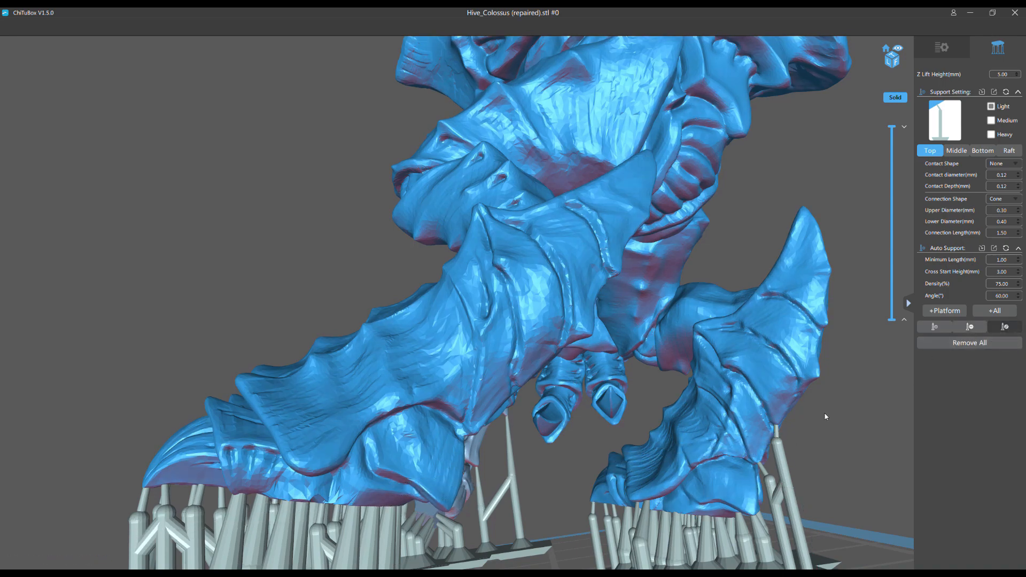
{"action": "right_click_drag", "start_coordinate": [825, 415], "coordinate": [798, 467]}
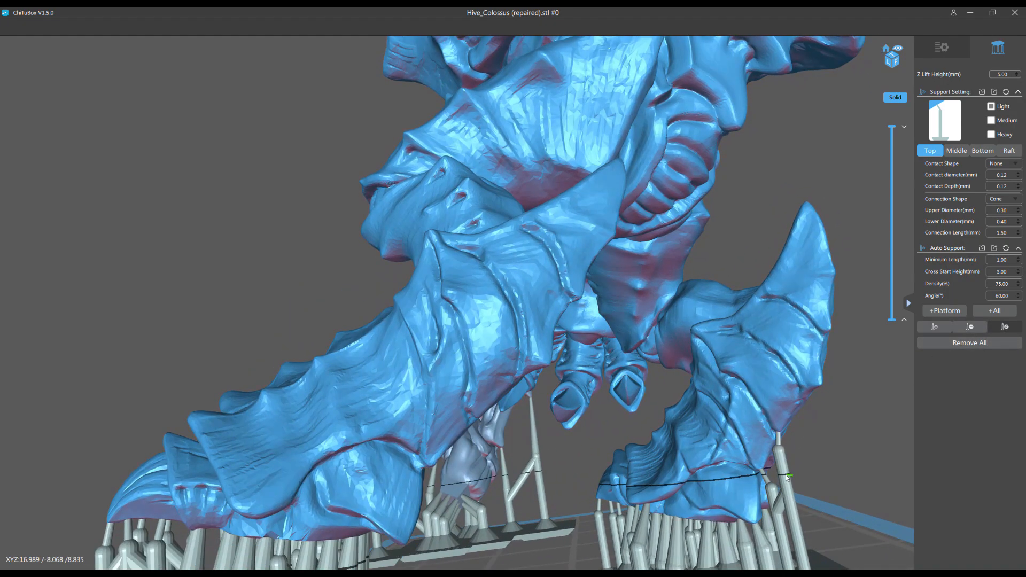
{"action": "left_click_drag", "start_coordinate": [783, 448], "coordinate": [790, 490]}
{"action": "right_click_drag", "start_coordinate": [791, 489], "coordinate": [694, 269]}
{"action": "scroll", "coordinate": [695, 268], "scroll_direction": "up", "scroll_amount": 2}
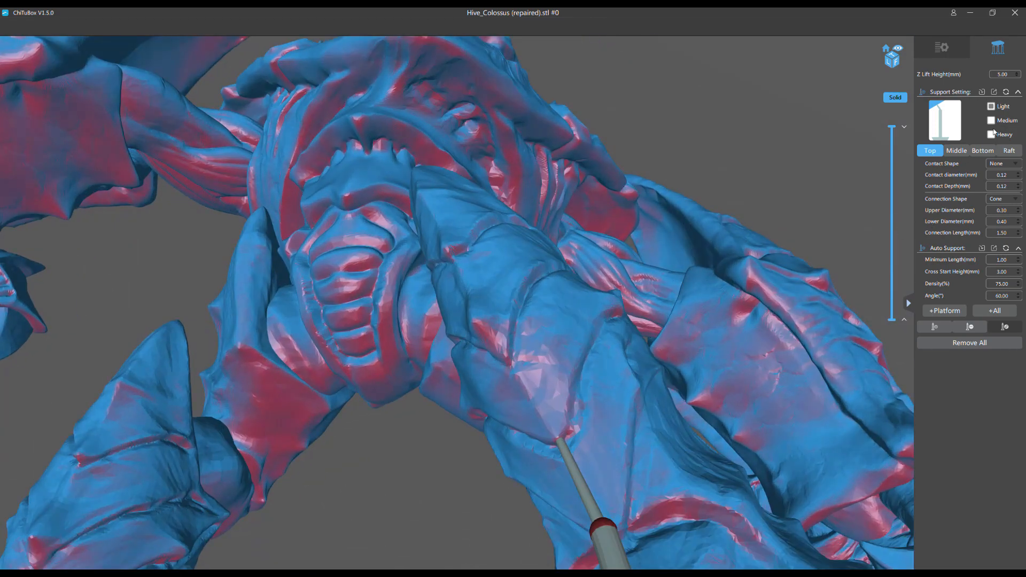
Step: Add a light support under the next pointed plate edge higher up the same shin
{"action": "left_click", "coordinate": [925, 329]}
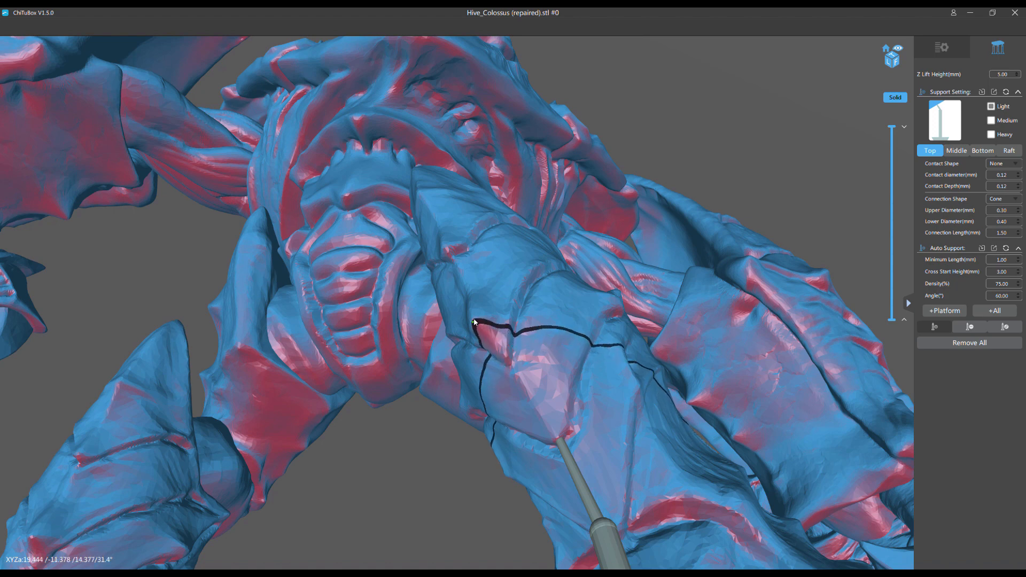
{"action": "left_click", "coordinate": [505, 356]}
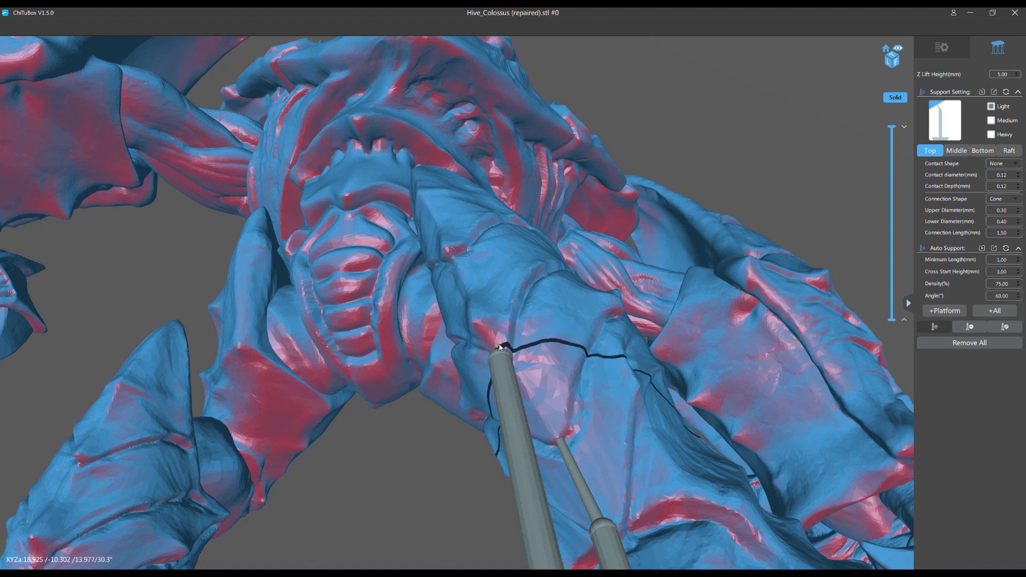
{"action": "right_click_drag", "start_coordinate": [421, 411], "coordinate": [560, 288]}
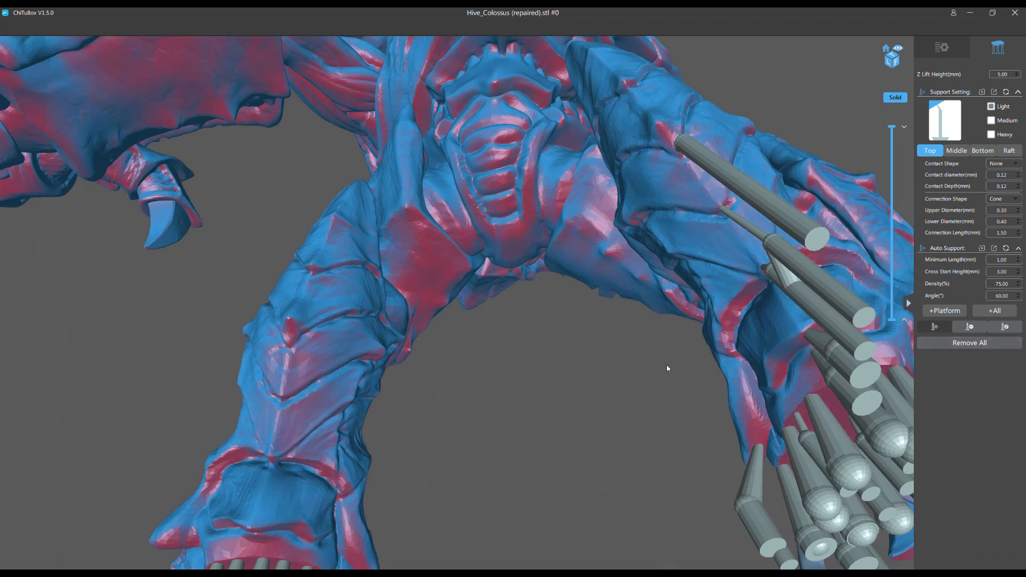
Step: Add a light support at the overhang on the inner side of this ankle and shift its contact point deeper into the recess
{"action": "left_click_drag", "start_coordinate": [779, 326], "coordinate": [636, 349]}
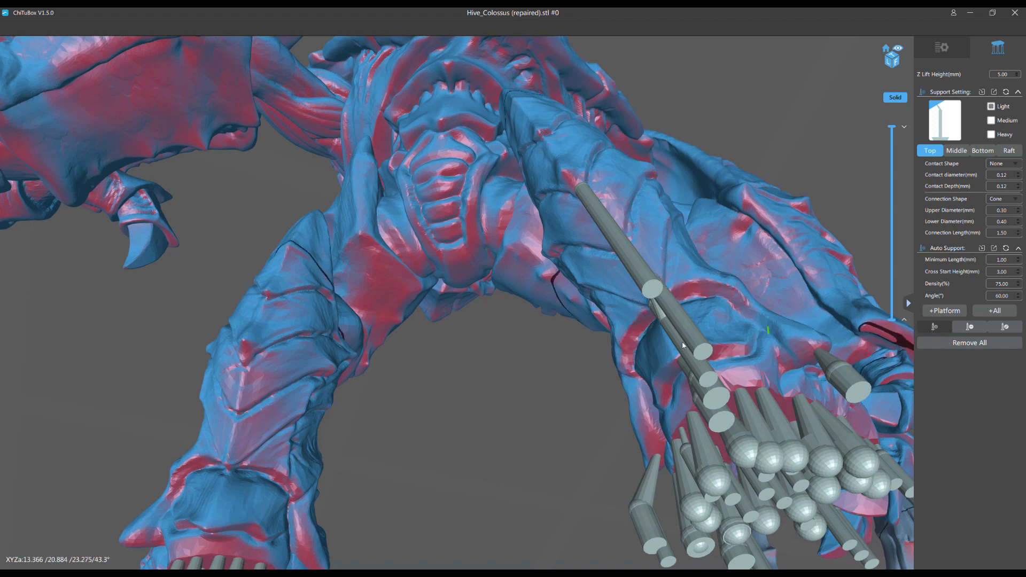
{"action": "left_click", "coordinate": [624, 349]}
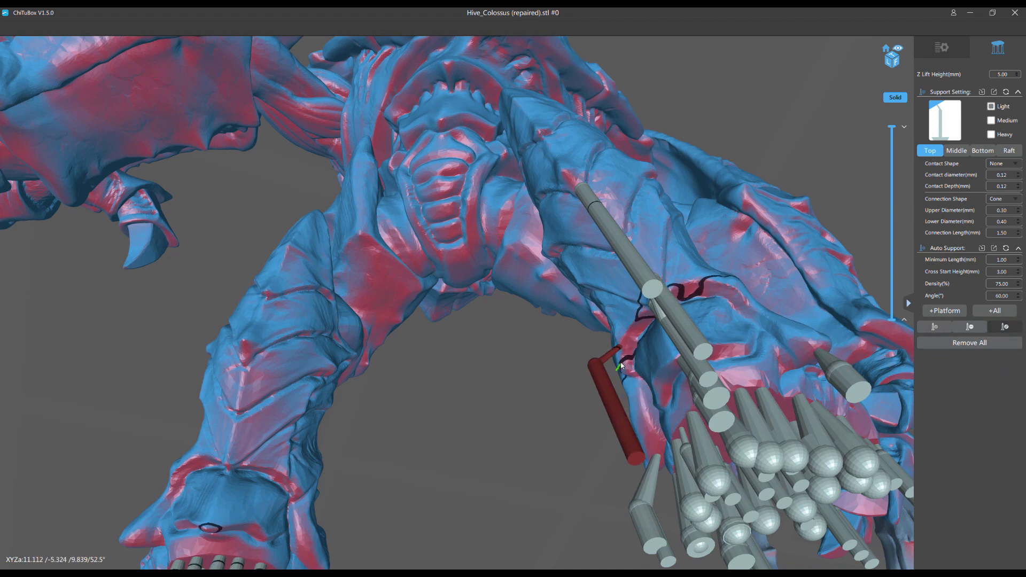
{"action": "left_click_drag", "start_coordinate": [617, 349], "coordinate": [641, 334]}
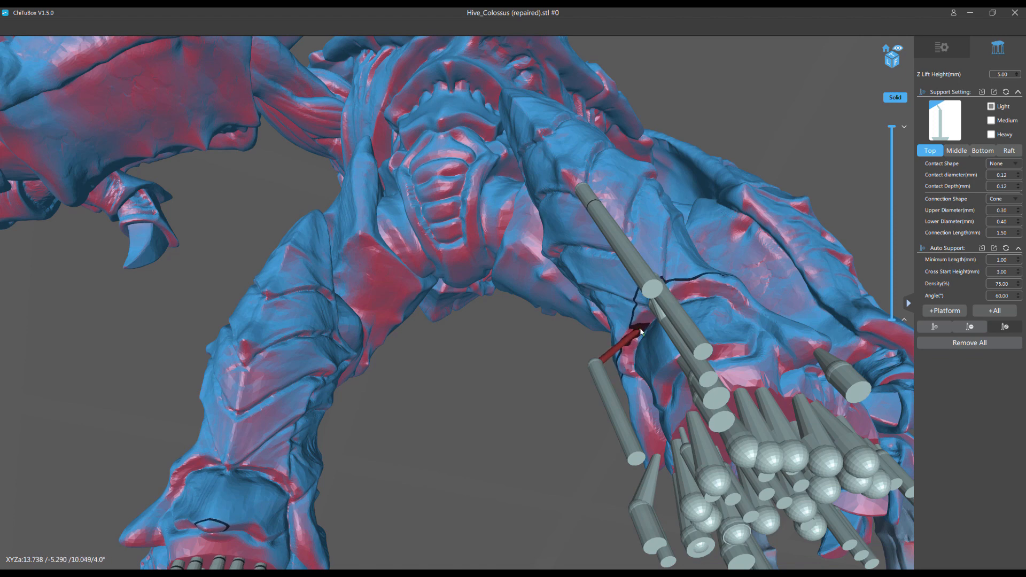
Step: Add another light support on the opposite side of the ankle and move its contact point up into the recessed fold beneath the shin plate
{"action": "right_click_drag", "start_coordinate": [574, 375], "coordinate": [446, 414]}
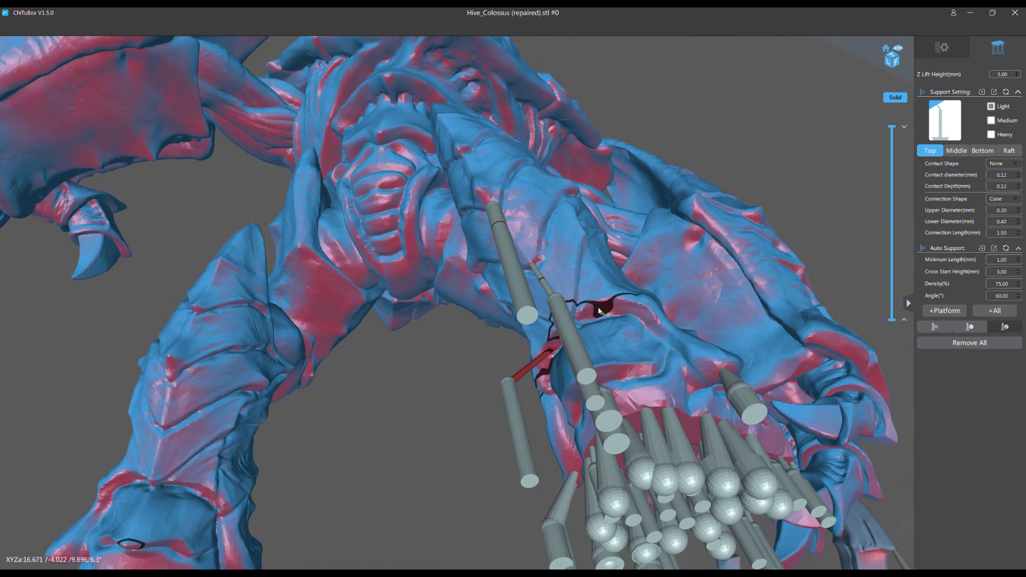
{"action": "left_click", "coordinate": [920, 327]}
{"action": "left_click", "coordinate": [629, 332]}
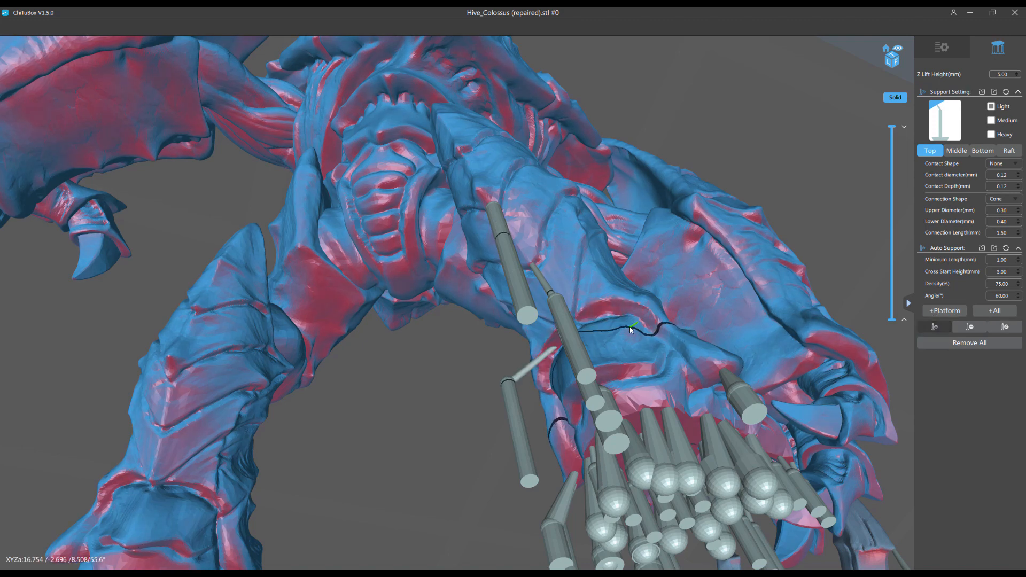
{"action": "left_click", "coordinate": [984, 332]}
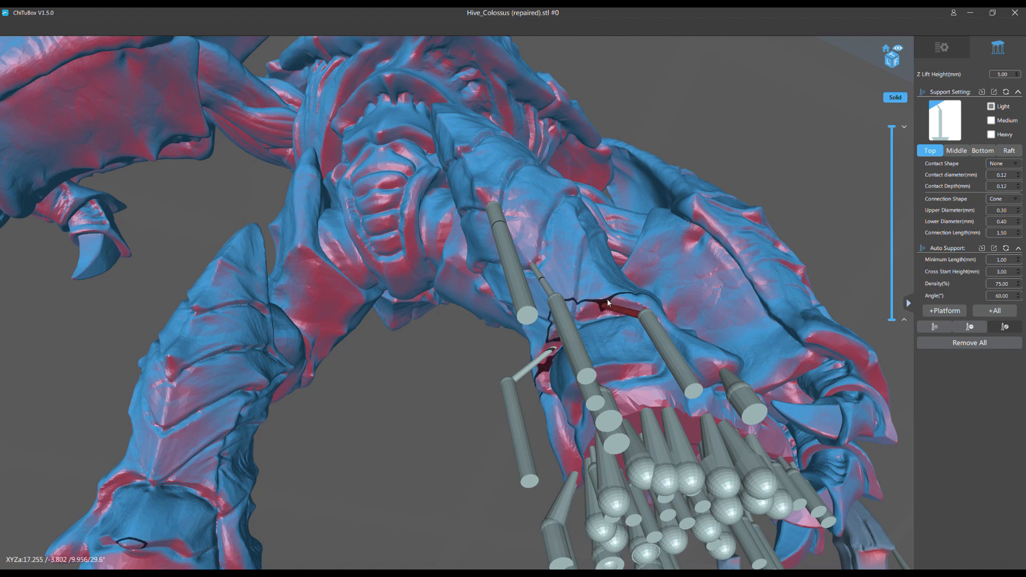
Step: Add two heavy supports close together under the lower end of the ribbed pelvis plate, using the Heavy preset
{"action": "scroll", "coordinate": [547, 274], "scroll_direction": "down", "scroll_amount": 4}
{"action": "middle_click_drag", "start_coordinate": [460, 336], "coordinate": [570, 348]}
{"action": "scroll", "coordinate": [506, 324], "scroll_direction": "up", "scroll_amount": 2}
{"action": "middle_click_drag", "start_coordinate": [509, 321], "coordinate": [544, 341]}
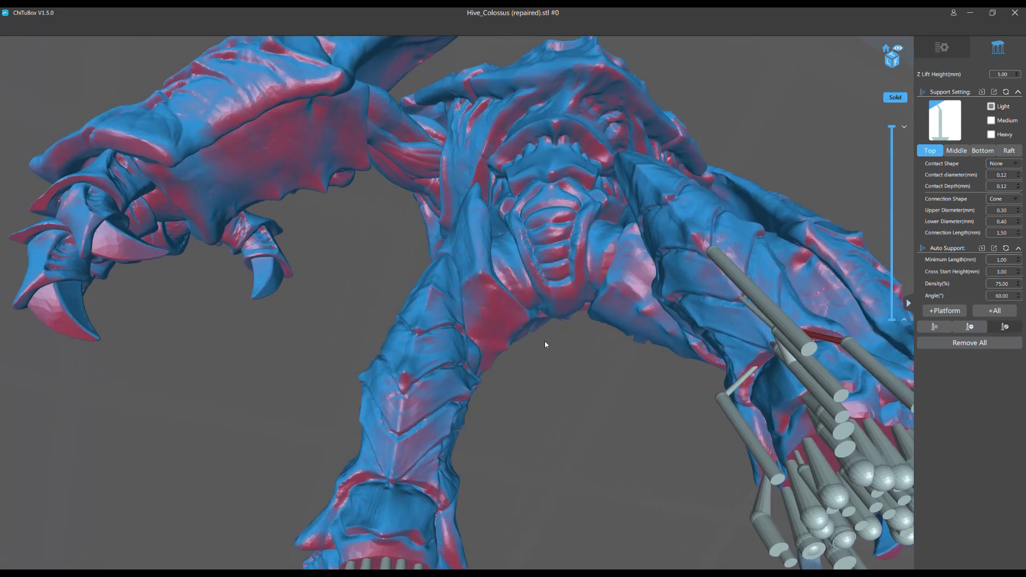
{"action": "scroll", "coordinate": [555, 327], "scroll_direction": "down", "scroll_amount": 3}
{"action": "mouse_move", "coordinate": [560, 320]}
{"action": "right_mouse_down"}
{"action": "mouse_move", "coordinate": [565, 373]}
{"action": "mouse_move", "coordinate": [583, 351]}
{"action": "mouse_move", "coordinate": [639, 350]}
{"action": "mouse_move", "coordinate": [603, 283]}
{"action": "mouse_move", "coordinate": [618, 341]}
{"action": "mouse_move", "coordinate": [614, 316]}
{"action": "mouse_move", "coordinate": [576, 307]}
{"action": "mouse_move", "coordinate": [488, 239]}
{"action": "mouse_move", "coordinate": [547, 272]}
{"action": "right_mouse_up"}
{"action": "scroll", "coordinate": [564, 370], "scroll_direction": "down", "scroll_amount": 6}
{"action": "scroll", "coordinate": [487, 239], "scroll_direction": "up", "scroll_amount": 10}
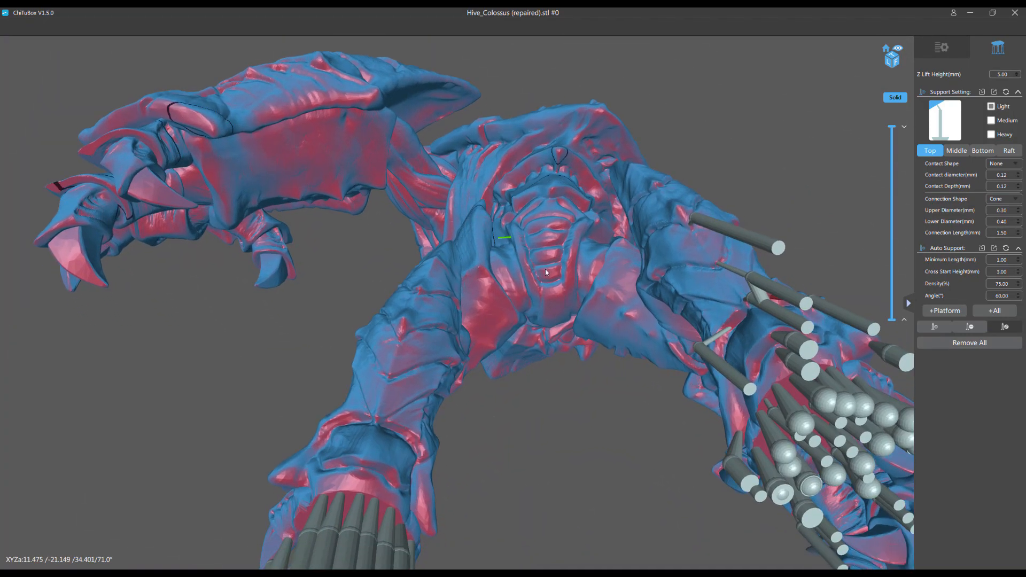
{"action": "left_click", "coordinate": [992, 135]}
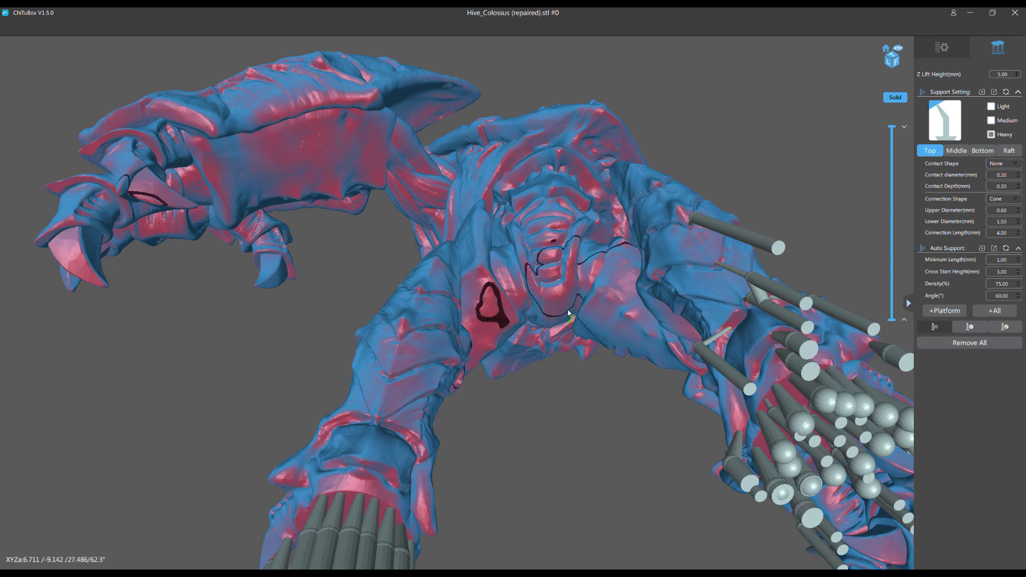
{"action": "left_click", "coordinate": [567, 311]}
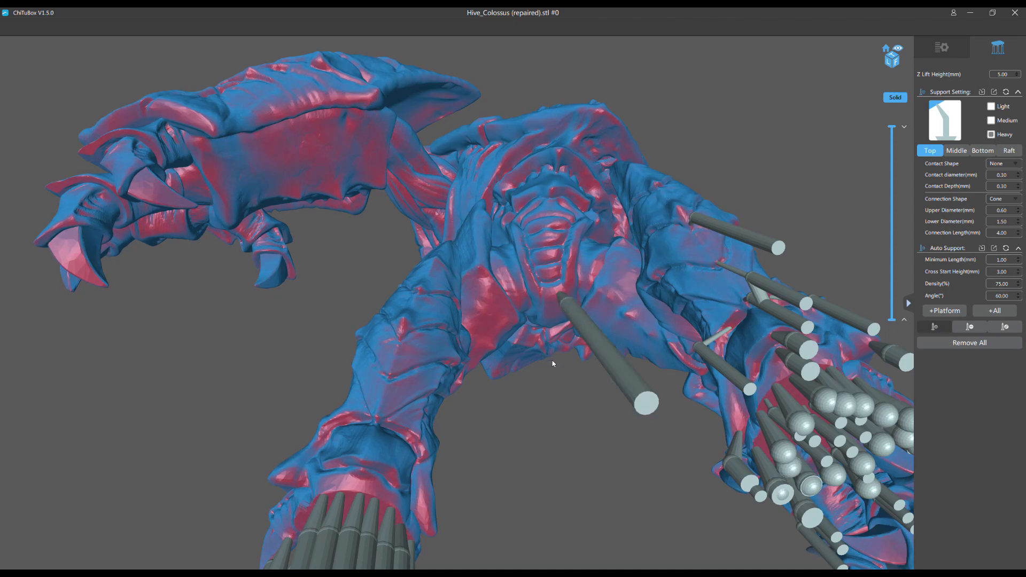
{"action": "mouse_move", "coordinate": [553, 360]}
{"action": "right_mouse_down"}
{"action": "mouse_move", "coordinate": [546, 376]}
{"action": "mouse_move", "coordinate": [543, 348]}
{"action": "right_mouse_up"}
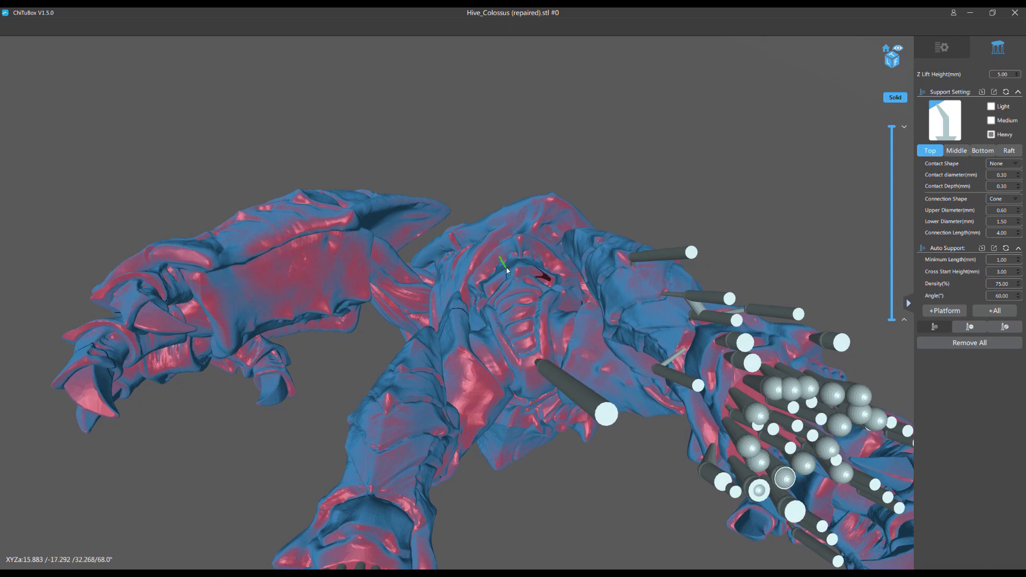
{"action": "left_click", "coordinate": [532, 347]}
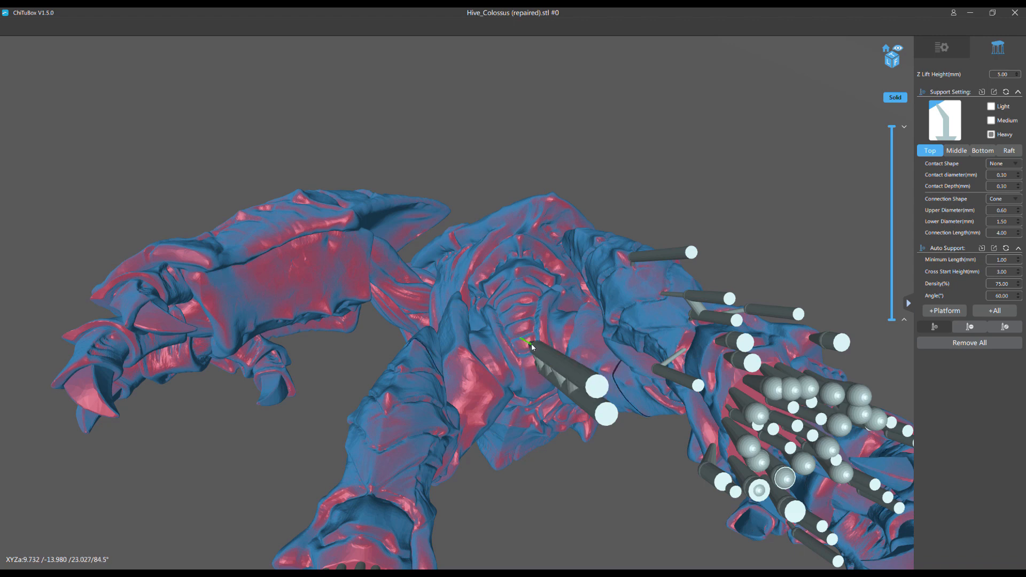
Step: Add two heavy supports side by side under the broad hip overhang beside the pelvis, above the other leg
{"action": "right_click_drag", "start_coordinate": [592, 320], "coordinate": [470, 452]}
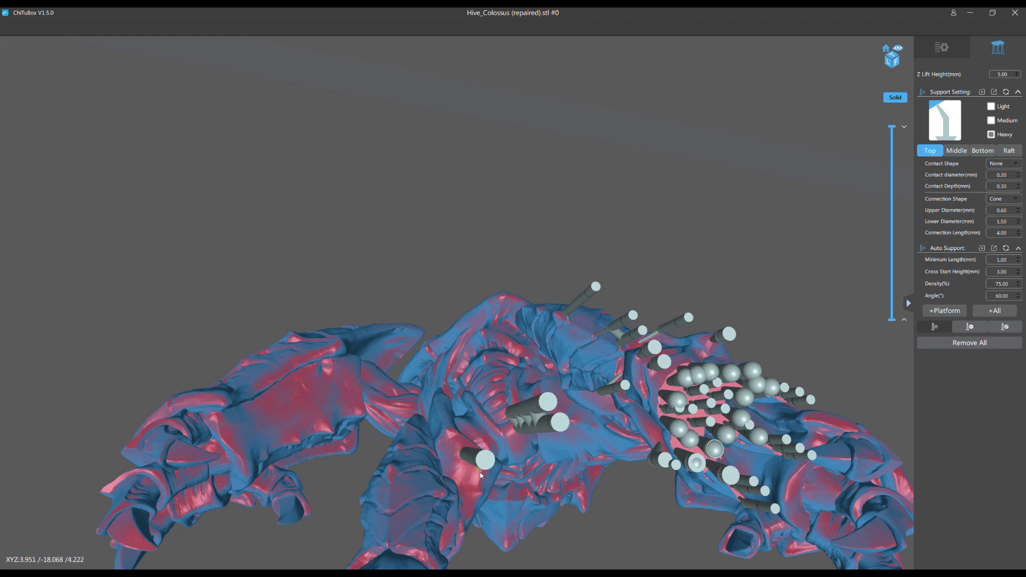
{"action": "left_click_drag", "start_coordinate": [467, 456], "coordinate": [337, 300]}
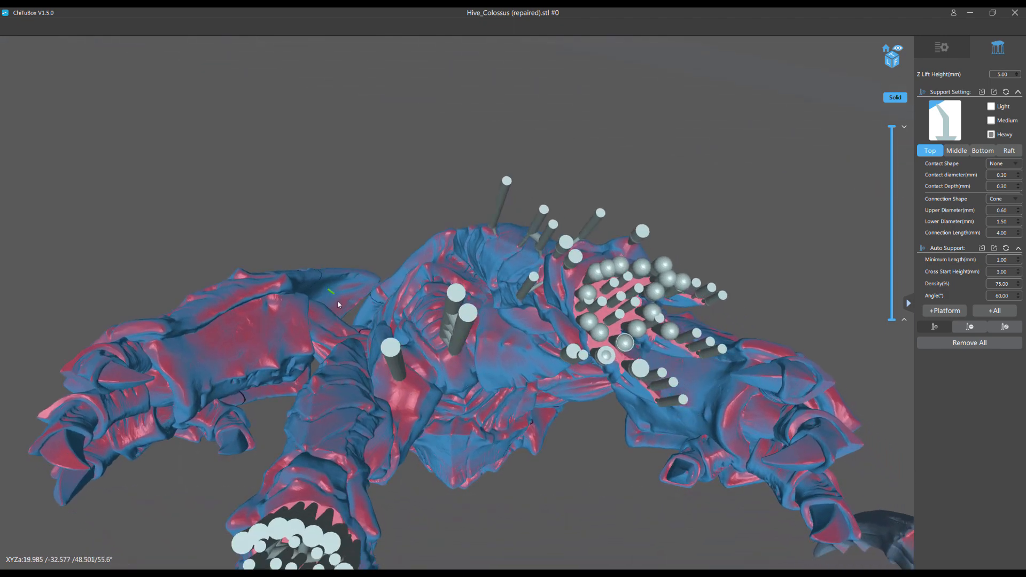
{"action": "left_click", "coordinate": [420, 395]}
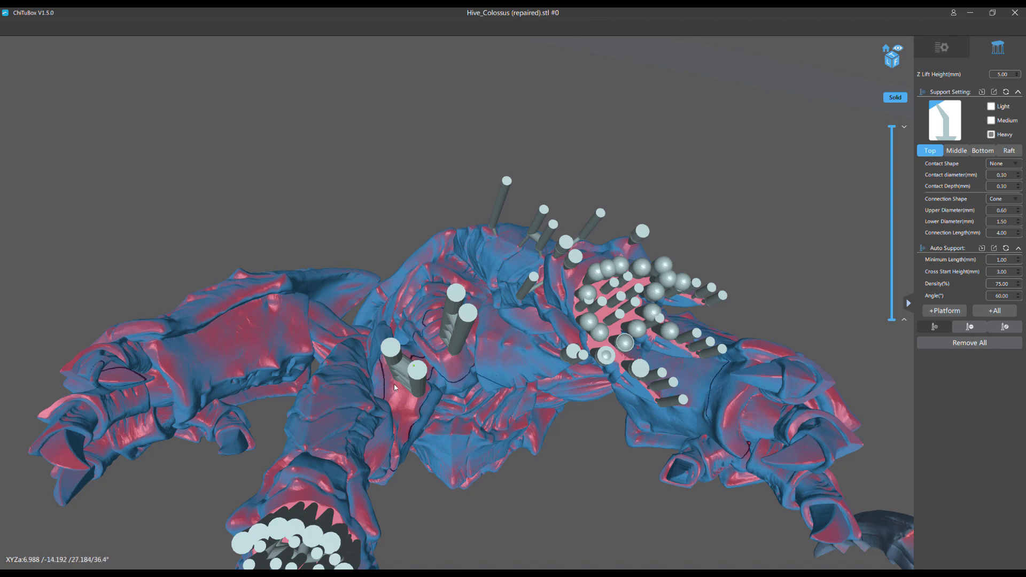
Step: Add a tall heavy support under the pointed lower spur at the rear of the torso armour
{"action": "right_click_drag", "start_coordinate": [515, 384], "coordinate": [508, 427]}
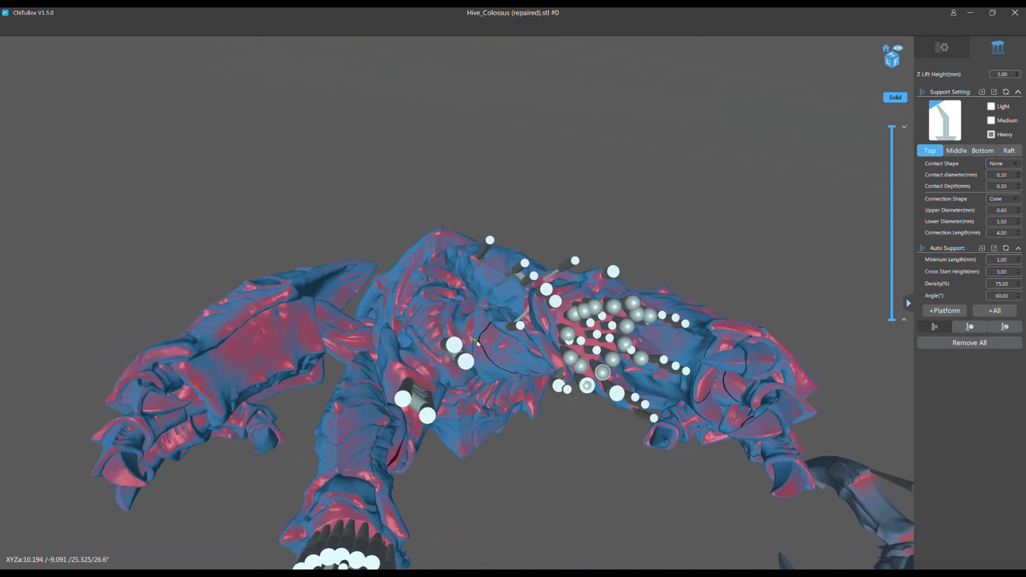
{"action": "scroll", "coordinate": [493, 353], "scroll_direction": "up", "scroll_amount": 2}
{"action": "middle_click_drag", "start_coordinate": [492, 352], "coordinate": [503, 283]}
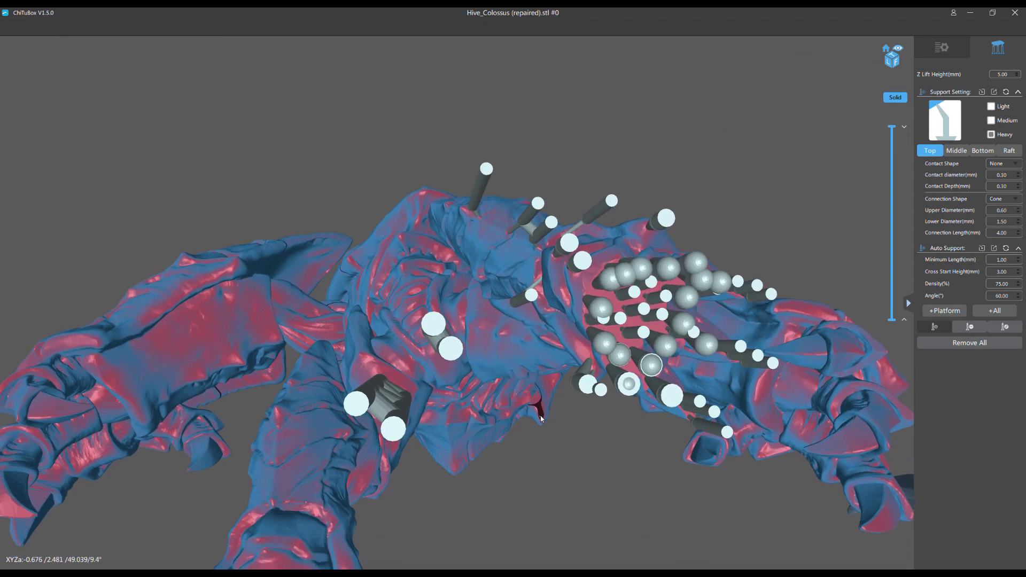
{"action": "scroll", "coordinate": [518, 304], "scroll_direction": "up", "scroll_amount": 3}
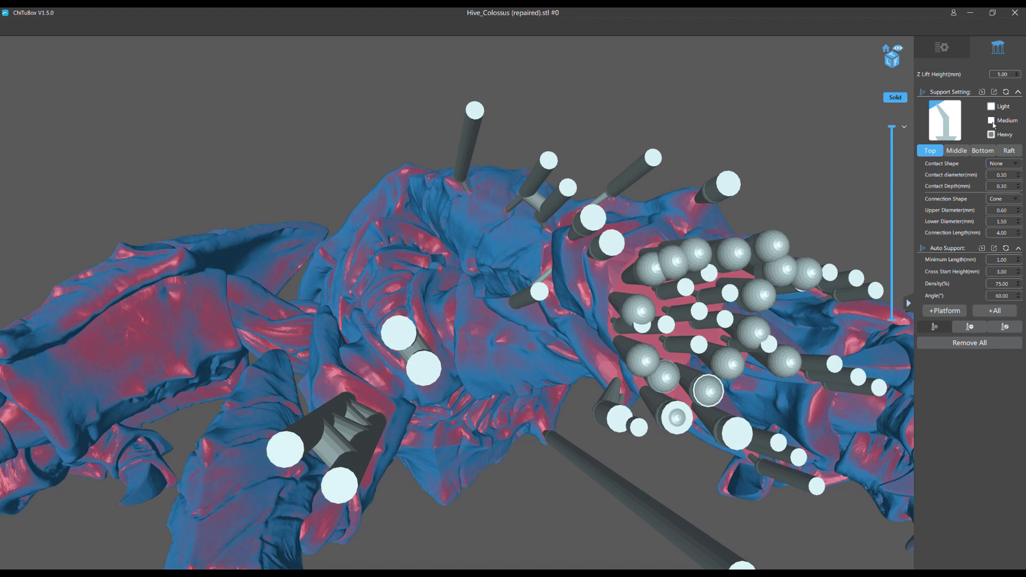
Step: Add two light supports under the upper thigh between the pelvis and the supported shin, using the Light preset
{"action": "left_click", "coordinate": [490, 340]}
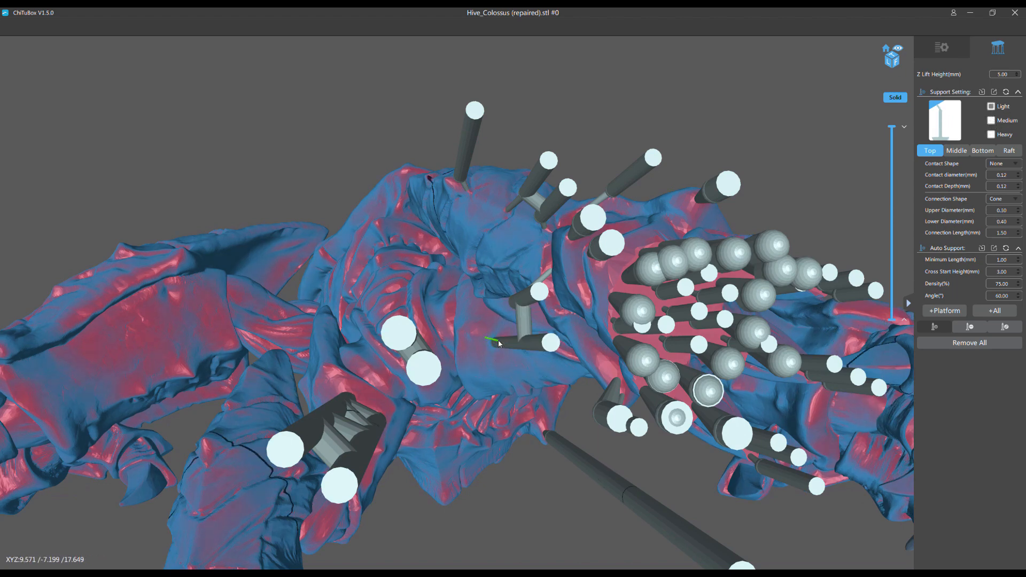
{"action": "left_click", "coordinate": [457, 330]}
{"action": "middle_click_drag", "start_coordinate": [437, 284], "coordinate": [640, 308]}
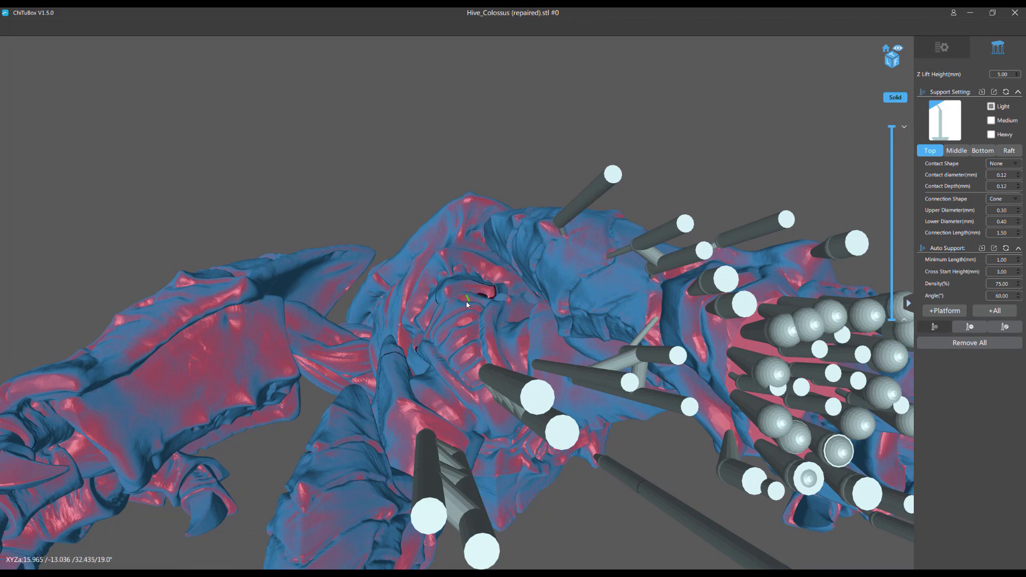
Step: Using the Medium preset, add two supports along the ribbed pelvis plate and further ones across the neighbouring hip overhang
{"action": "middle_click_drag", "start_coordinate": [442, 310], "coordinate": [531, 289]}
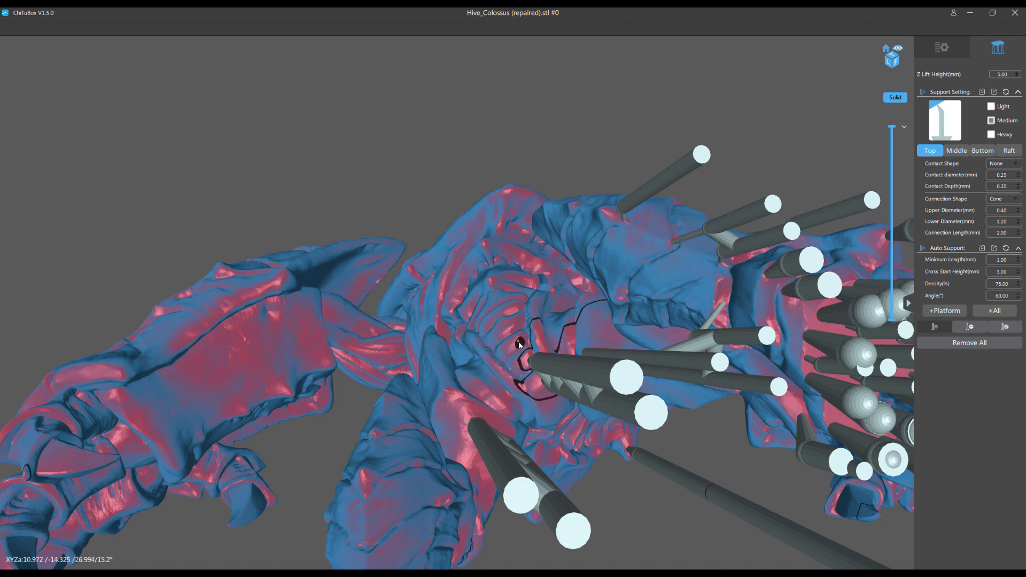
{"action": "left_click", "coordinate": [521, 345]}
{"action": "right_click_drag", "start_coordinate": [519, 345], "coordinate": [533, 399]}
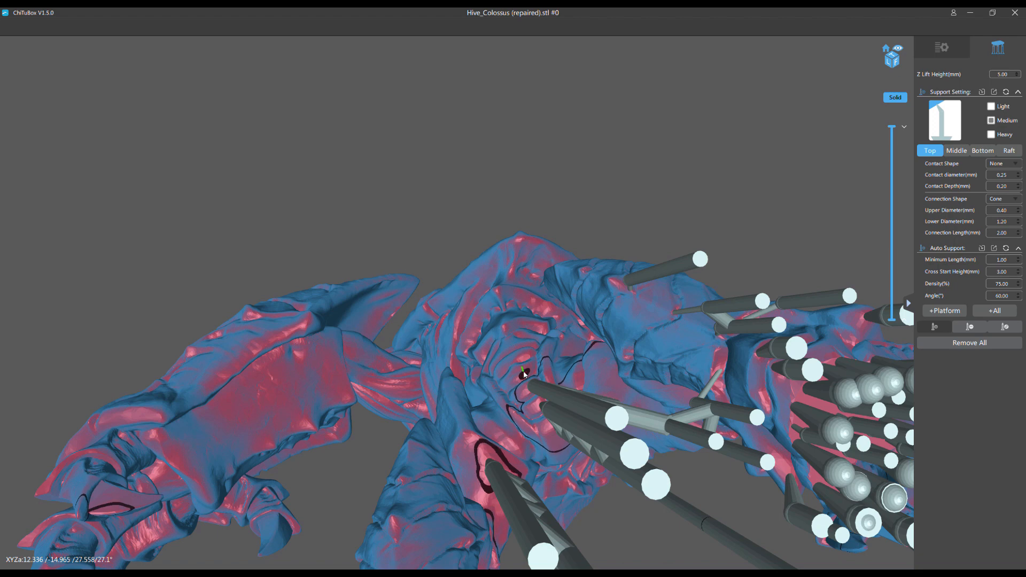
{"action": "left_click", "coordinate": [523, 377]}
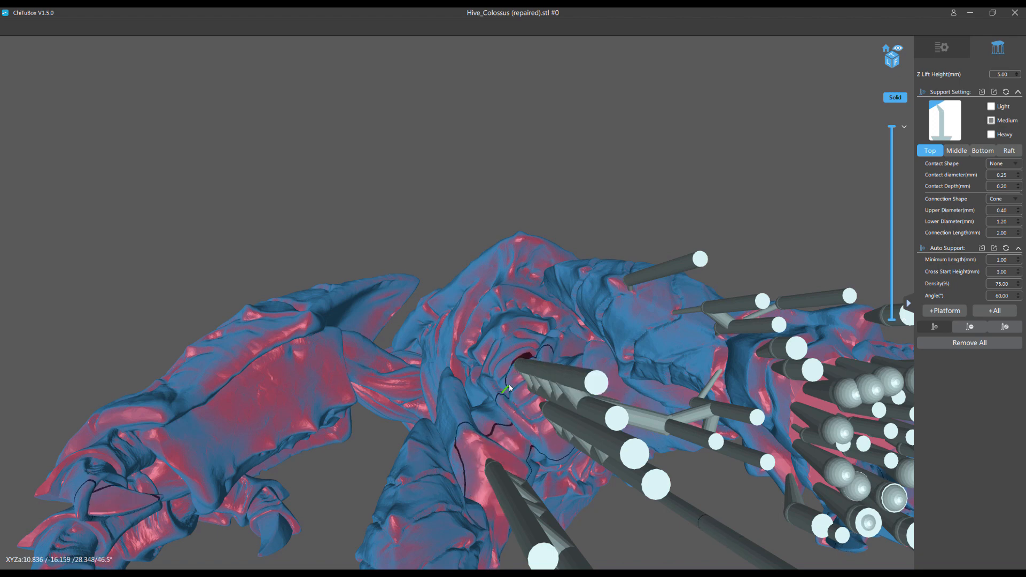
{"action": "left_click", "coordinate": [497, 417]}
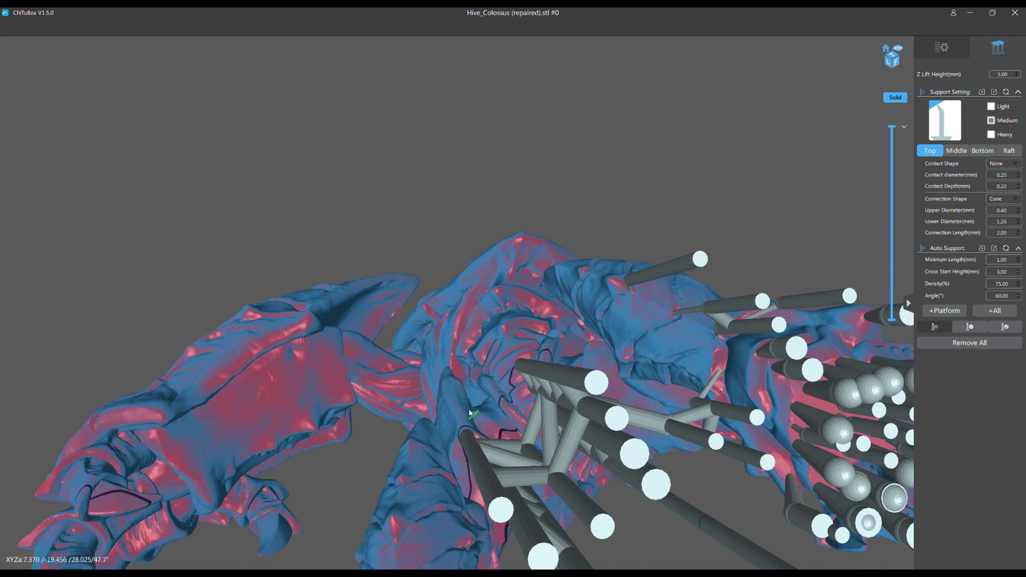
Step: Examine the supported pelvis from the front and rear, and the torso and arm from below, for overhangs that still need support
{"action": "left_click_drag", "start_coordinate": [470, 413], "coordinate": [561, 379]}
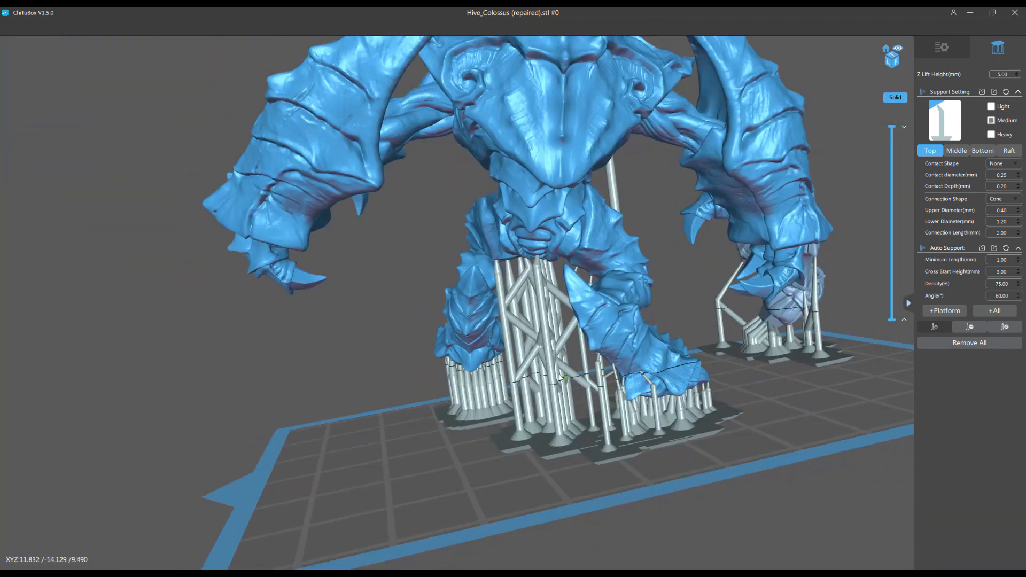
{"action": "left_click_drag", "start_coordinate": [455, 299], "coordinate": [601, 302]}
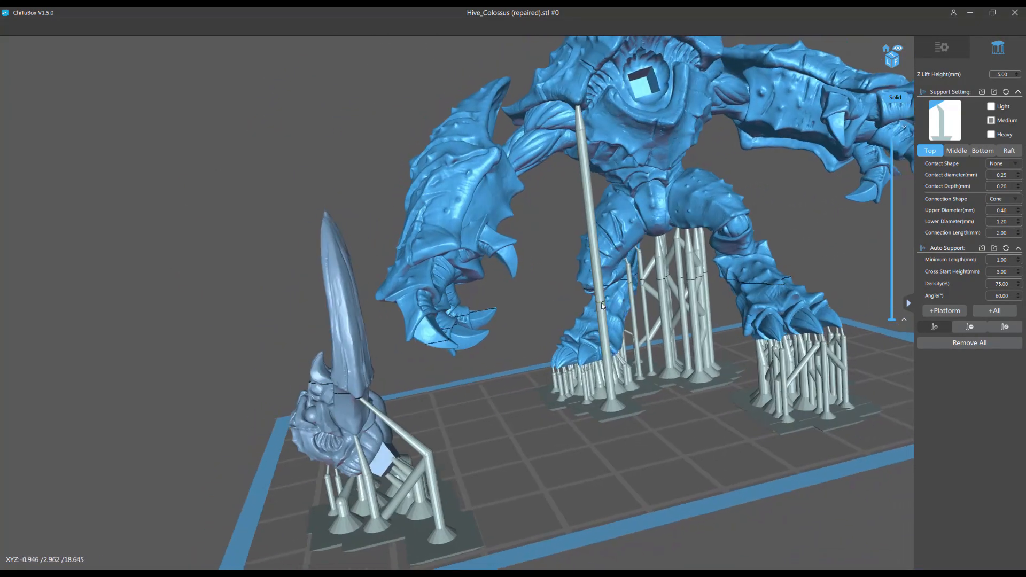
{"action": "scroll", "coordinate": [583, 310], "scroll_direction": "up", "scroll_amount": 5}
{"action": "mouse_move", "coordinate": [569, 300]}
{"action": "right_mouse_down"}
{"action": "mouse_move", "coordinate": [590, 299]}
{"action": "mouse_move", "coordinate": [458, 291]}
{"action": "mouse_move", "coordinate": [415, 261]}
{"action": "mouse_move", "coordinate": [412, 224]}
{"action": "right_mouse_up"}
{"action": "scroll", "coordinate": [431, 214], "scroll_direction": "up", "scroll_amount": 4}
{"action": "middle_click_drag", "start_coordinate": [434, 245], "coordinate": [443, 273]}
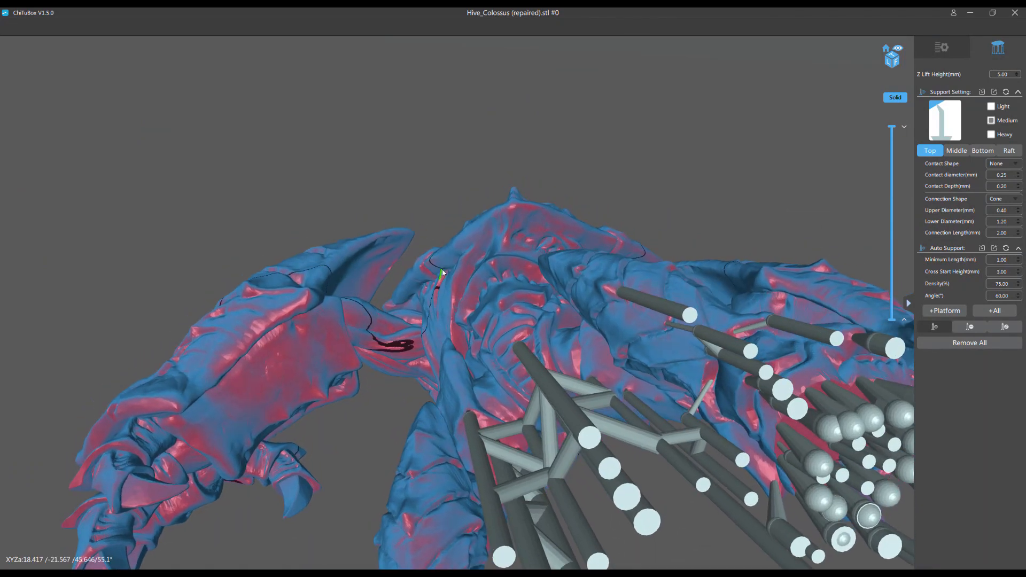
Step: Add a medium support under the ribbed abdomen, and shift it slightly towards the lower abdomen ribs
{"action": "right_click_drag", "start_coordinate": [505, 307], "coordinate": [455, 180]}
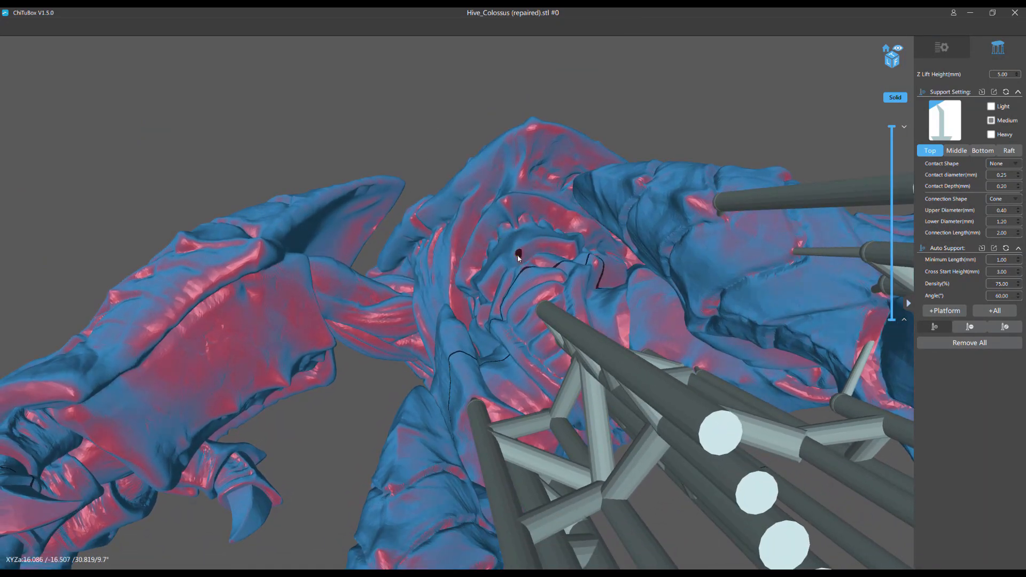
{"action": "left_click", "coordinate": [519, 256]}
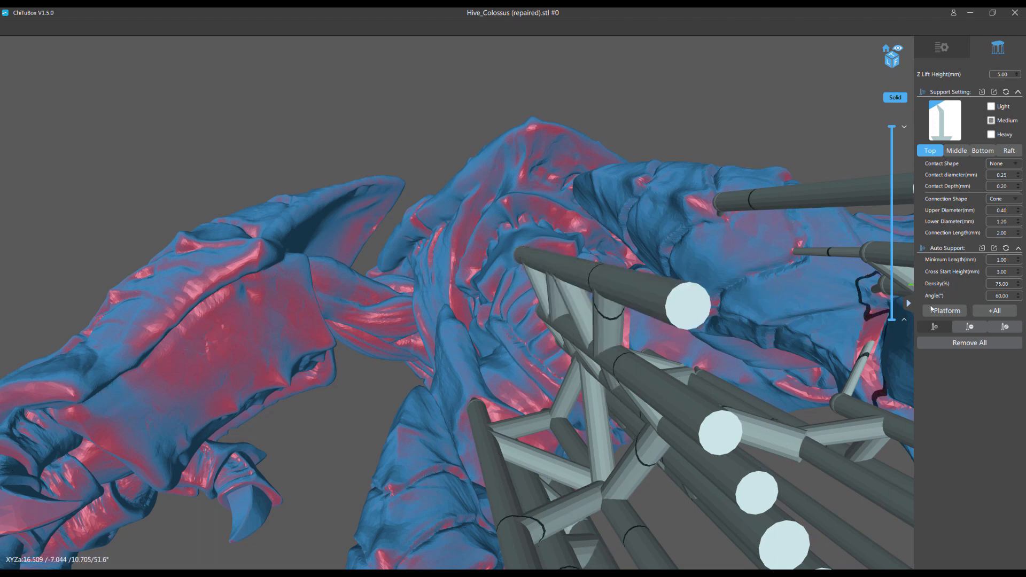
{"action": "left_click", "coordinate": [676, 320]}
{"action": "left_click_drag", "start_coordinate": [675, 319], "coordinate": [658, 342]}
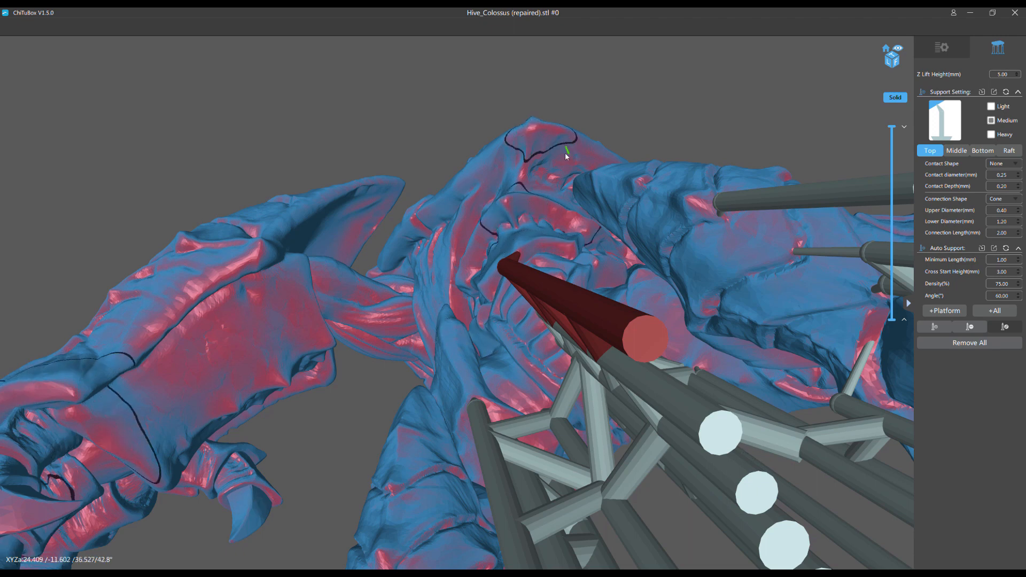
Step: Add two more medium supports, one on the upper abdomen plate and one at the lower tip of the rear torso armour
{"action": "left_click", "coordinate": [934, 328]}
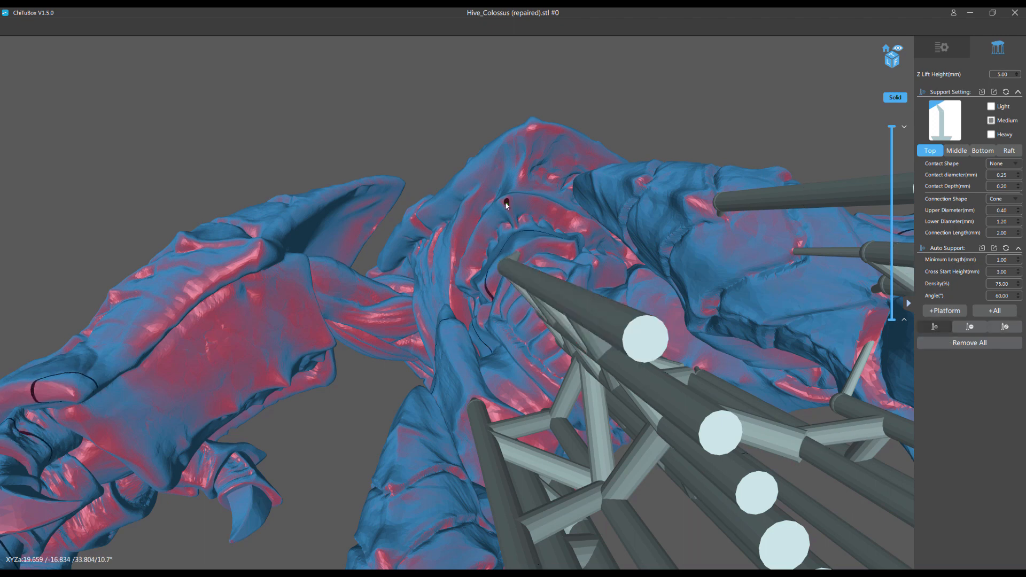
{"action": "left_click", "coordinate": [506, 205]}
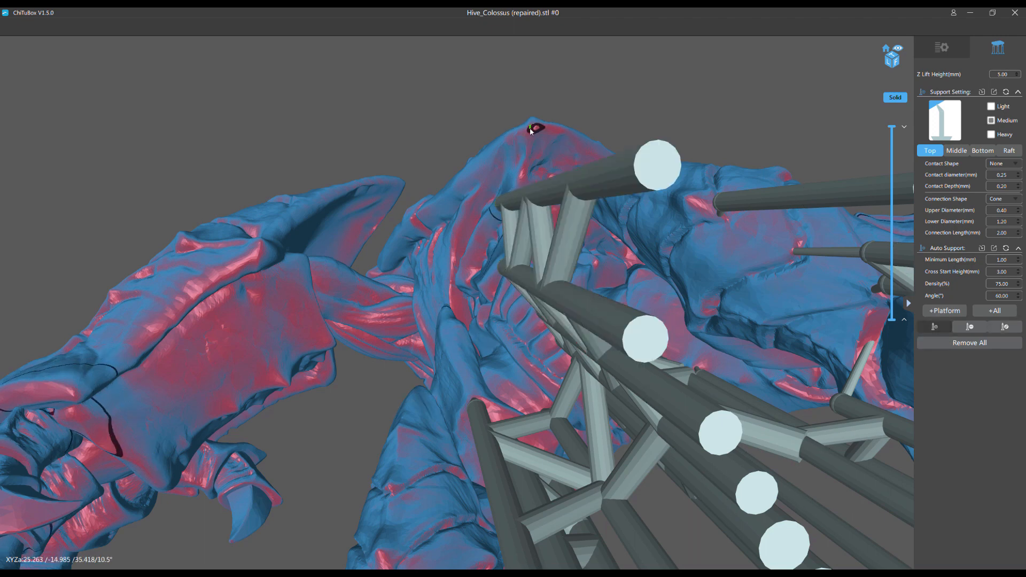
{"action": "left_click", "coordinate": [534, 129]}
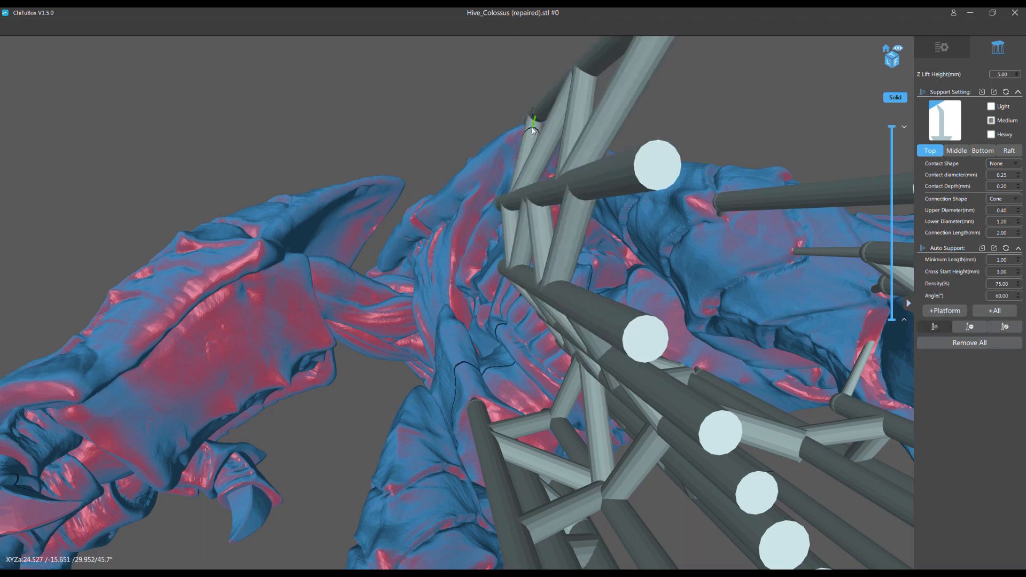
Step: Using the Light preset, add a support under the pelvis overhang among the existing braced supports
{"action": "left_click_drag", "start_coordinate": [448, 205], "coordinate": [480, 300]}
{"action": "right_click_drag", "start_coordinate": [490, 328], "coordinate": [407, 177]}
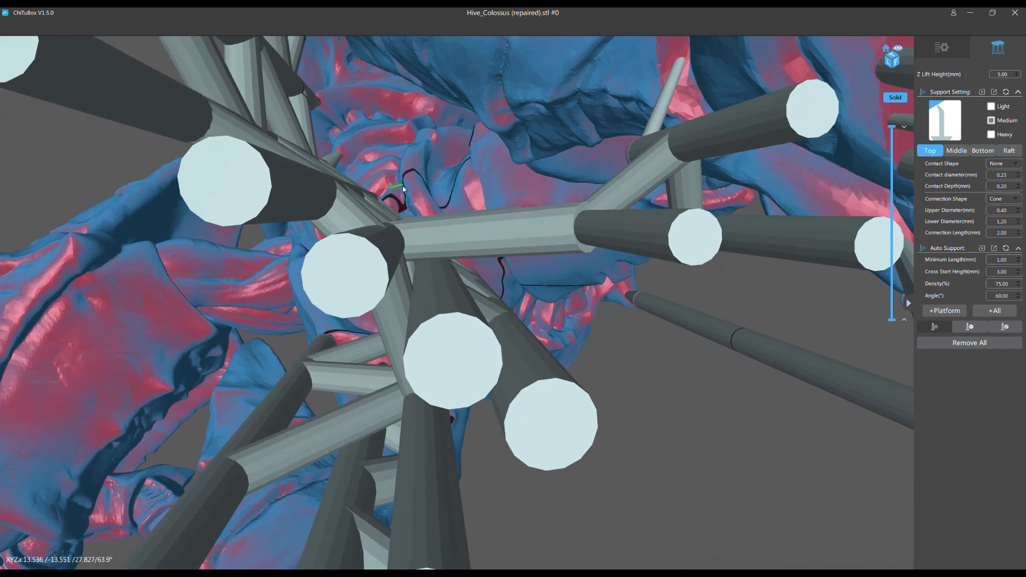
{"action": "scroll", "coordinate": [489, 342], "scroll_direction": "down", "scroll_amount": 3}
{"action": "right_click_drag", "start_coordinate": [451, 307], "coordinate": [424, 133]}
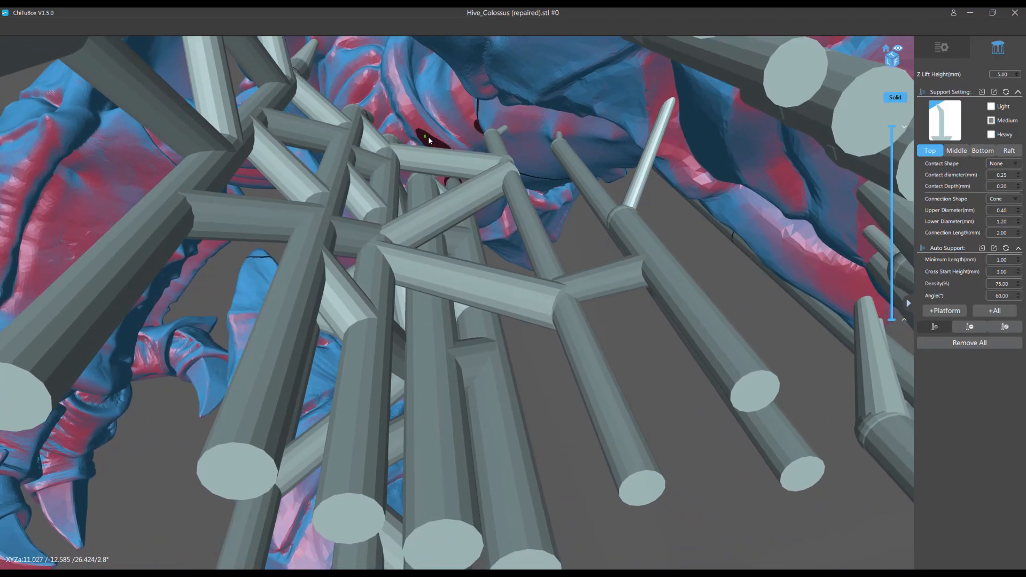
{"action": "left_click", "coordinate": [992, 107]}
{"action": "scroll", "coordinate": [434, 147], "scroll_direction": "down", "scroll_amount": 8}
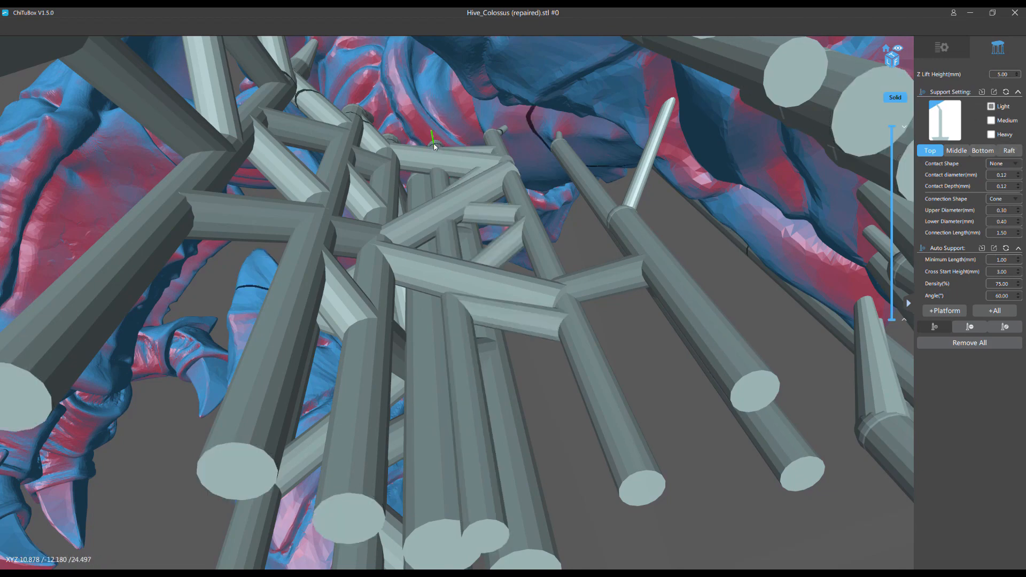
Step: Examine the rear torso armour, shoulders and both arms from below and behind for unsupported overhangs
{"action": "scroll", "coordinate": [319, 103], "scroll_direction": "up", "scroll_amount": 4}
{"action": "left_click_drag", "start_coordinate": [319, 103], "coordinate": [332, 121]}
{"action": "scroll", "coordinate": [360, 187], "scroll_direction": "up", "scroll_amount": 3}
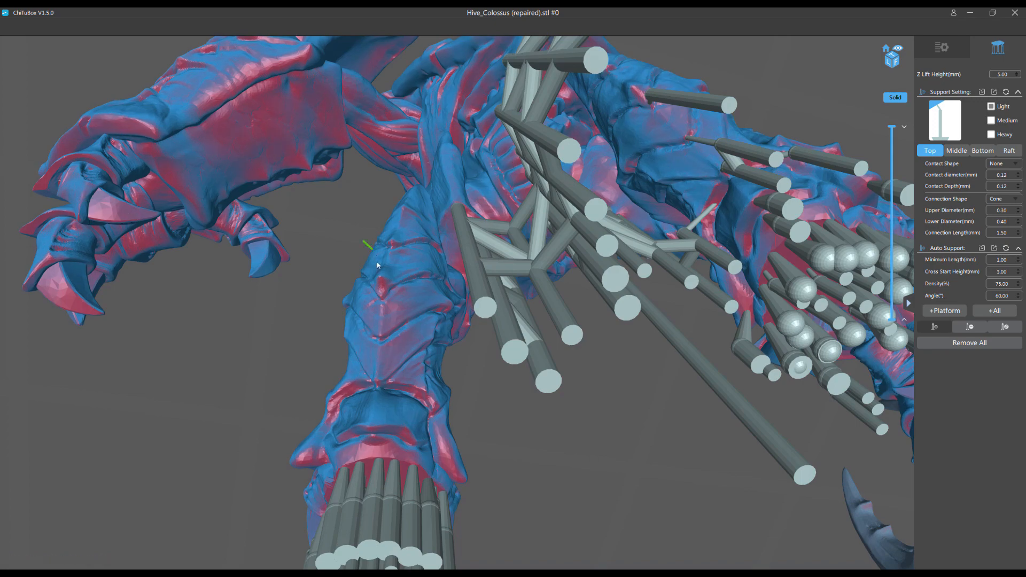
{"action": "left_click_drag", "start_coordinate": [383, 200], "coordinate": [395, 305]}
{"action": "left_click_drag", "start_coordinate": [529, 177], "coordinate": [508, 359]}
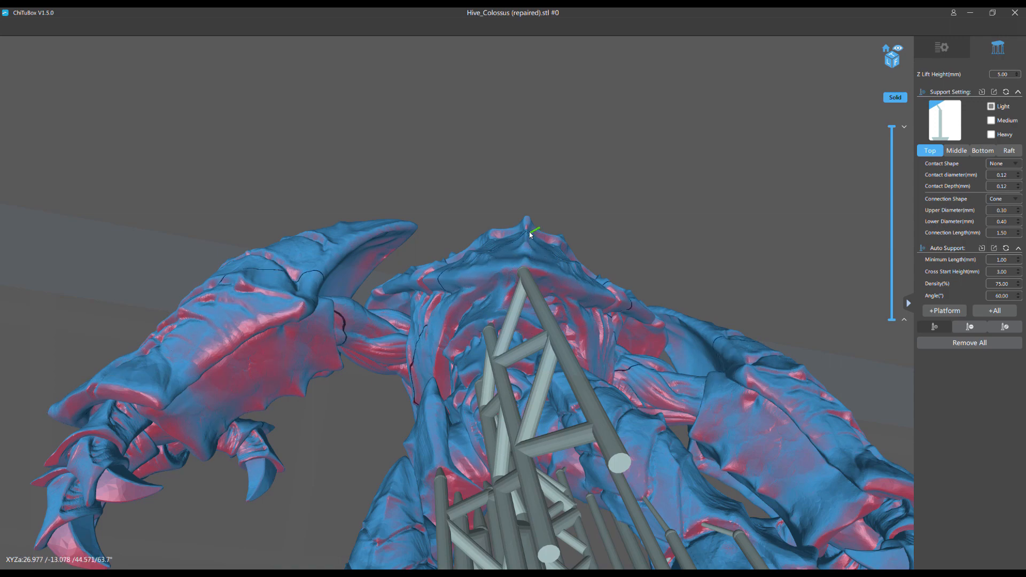
{"action": "left_click_drag", "start_coordinate": [528, 228], "coordinate": [511, 197]}
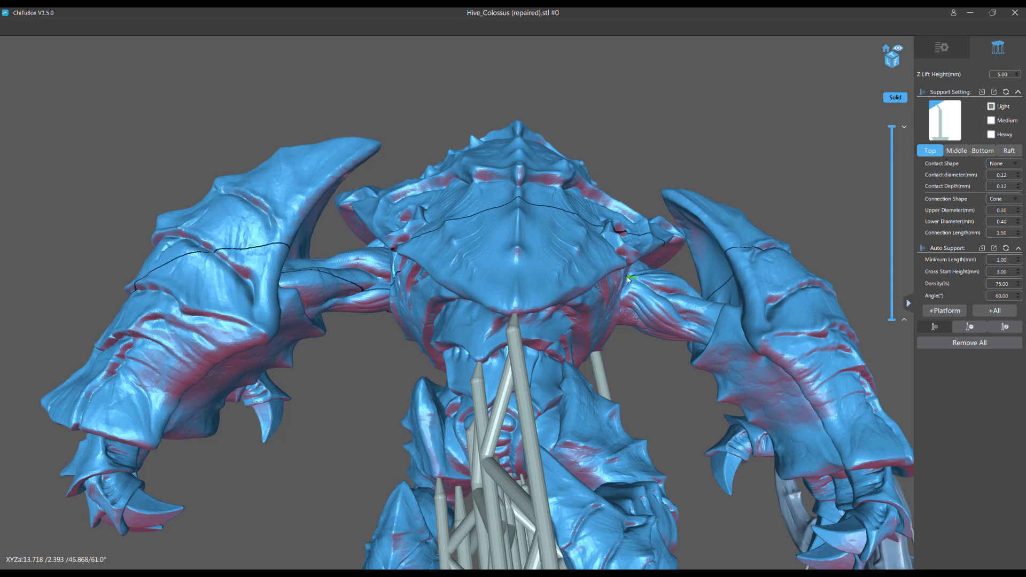
{"action": "mouse_move", "coordinate": [627, 285]}
{"action": "left_mouse_down"}
{"action": "mouse_move", "coordinate": [616, 290]}
{"action": "mouse_move", "coordinate": [593, 261]}
{"action": "mouse_move", "coordinate": [595, 271]}
{"action": "mouse_move", "coordinate": [590, 203]}
{"action": "left_mouse_up"}
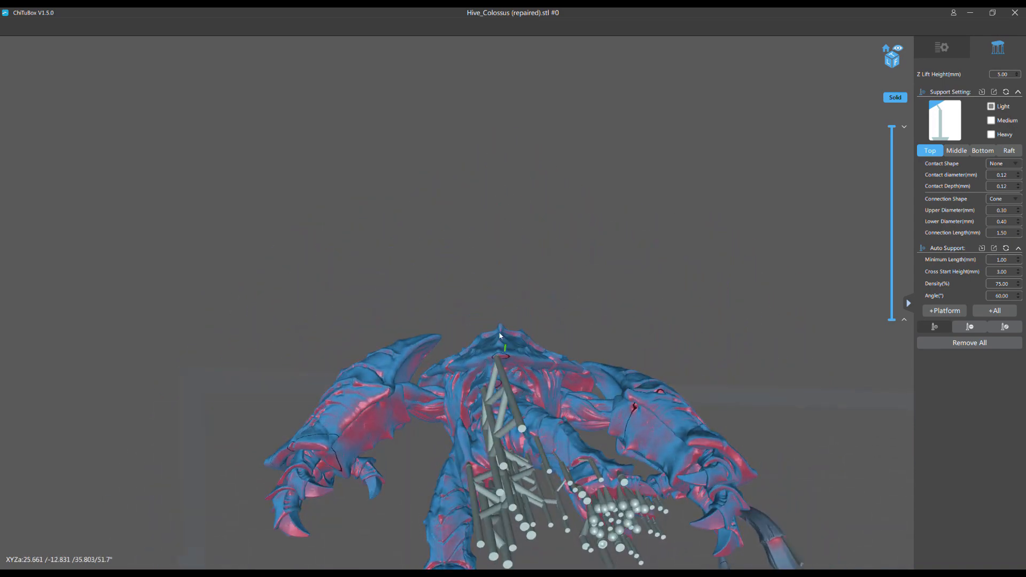
Step: Examine the side of the torso above the bent thigh from several angles for overhangs that need support
{"action": "scroll", "coordinate": [483, 225], "scroll_direction": "up", "scroll_amount": 10}
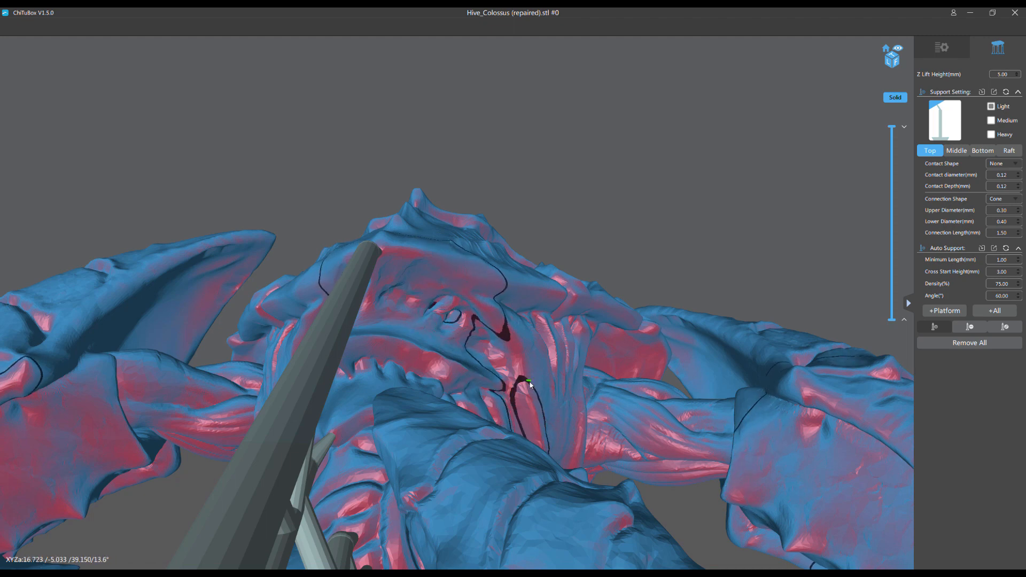
{"action": "scroll", "coordinate": [533, 420], "scroll_direction": "down", "scroll_amount": 2}
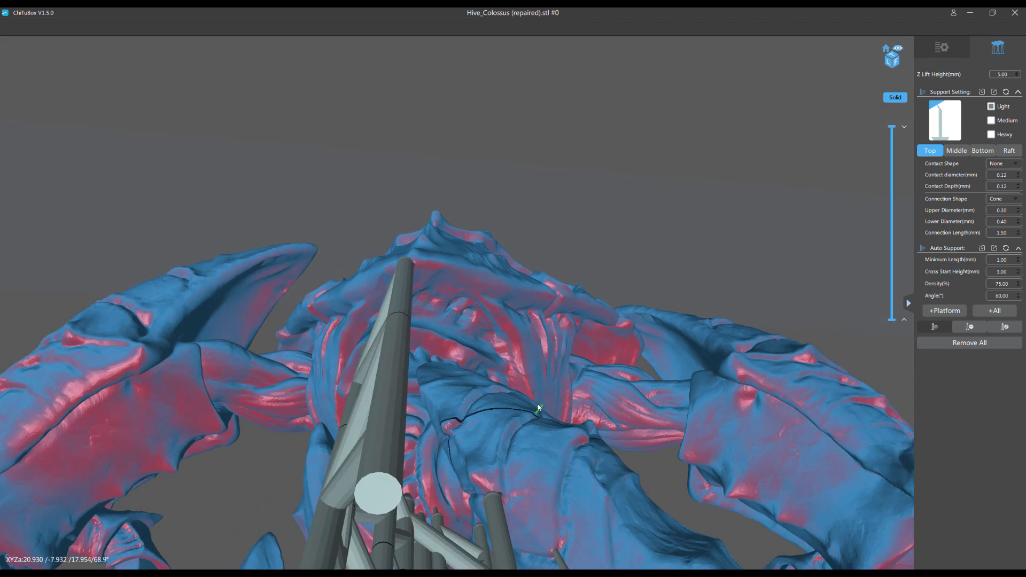
{"action": "right_click_drag", "start_coordinate": [538, 408], "coordinate": [550, 389]}
{"action": "scroll", "coordinate": [550, 390], "scroll_direction": "up", "scroll_amount": 2}
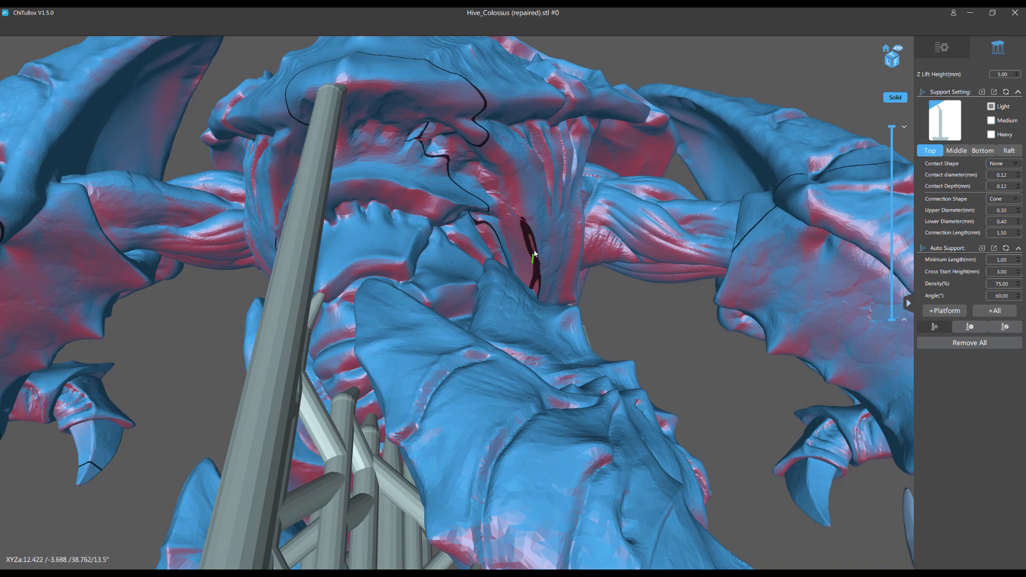
{"action": "scroll", "coordinate": [539, 289], "scroll_direction": "down", "scroll_amount": 3}
{"action": "right_click_drag", "start_coordinate": [582, 294], "coordinate": [561, 315]}
{"action": "scroll", "coordinate": [559, 313], "scroll_direction": "up", "scroll_amount": 3}
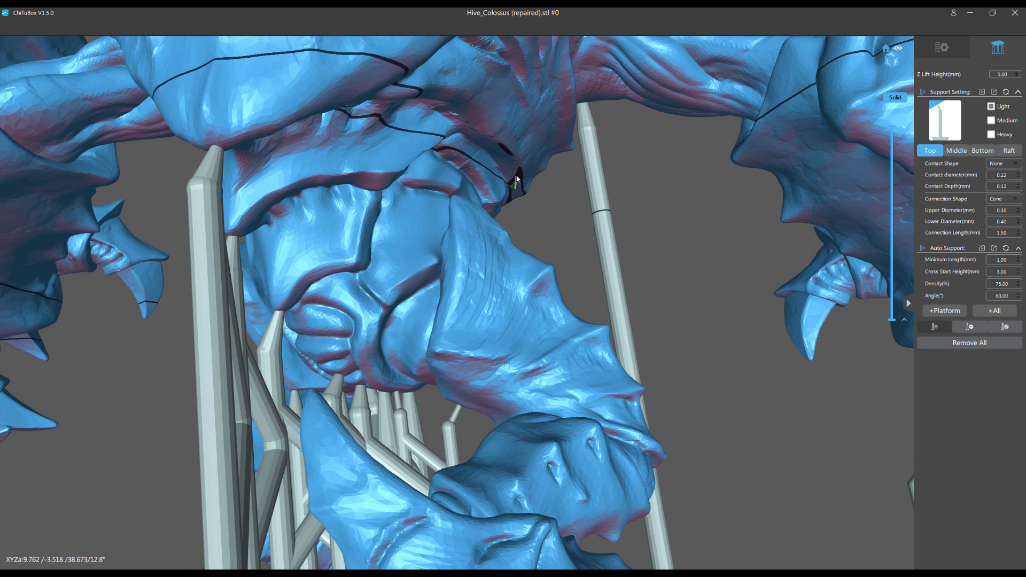
{"action": "scroll", "coordinate": [519, 179], "scroll_direction": "down", "scroll_amount": 4}
{"action": "right_click_drag", "start_coordinate": [524, 206], "coordinate": [470, 248]}
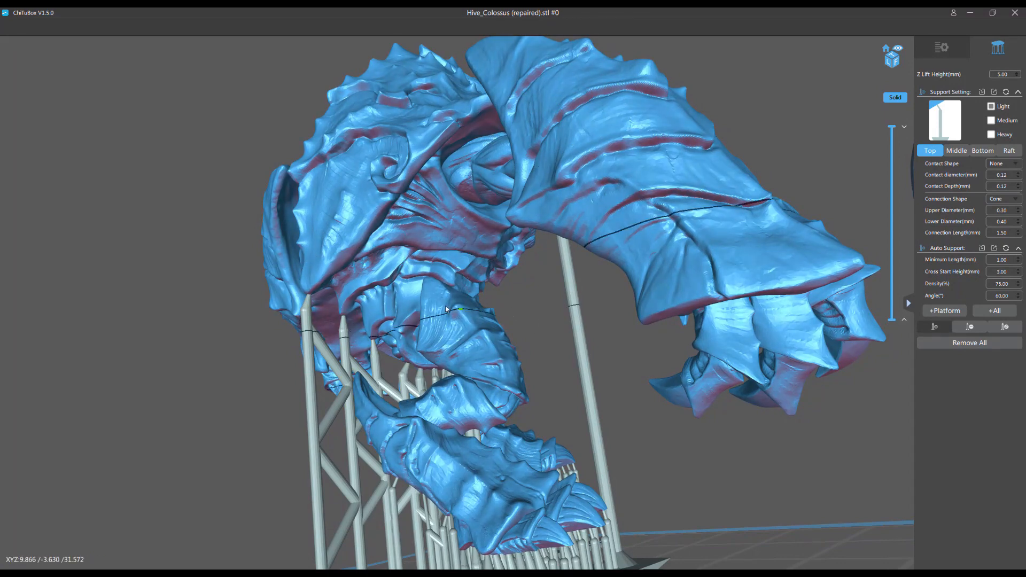
{"action": "scroll", "coordinate": [444, 300], "scroll_direction": "down", "scroll_amount": 2}
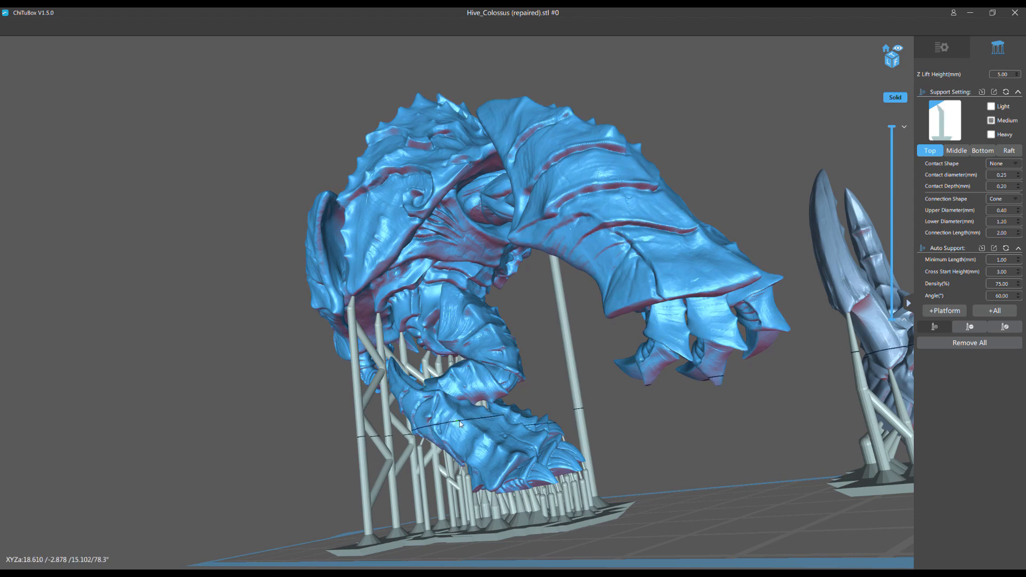
Step: Using the Medium preset, add a tall support beside the hip and lower the joint at the top of its pillar
{"action": "scroll", "coordinate": [272, 391], "scroll_direction": "up", "scroll_amount": 6}
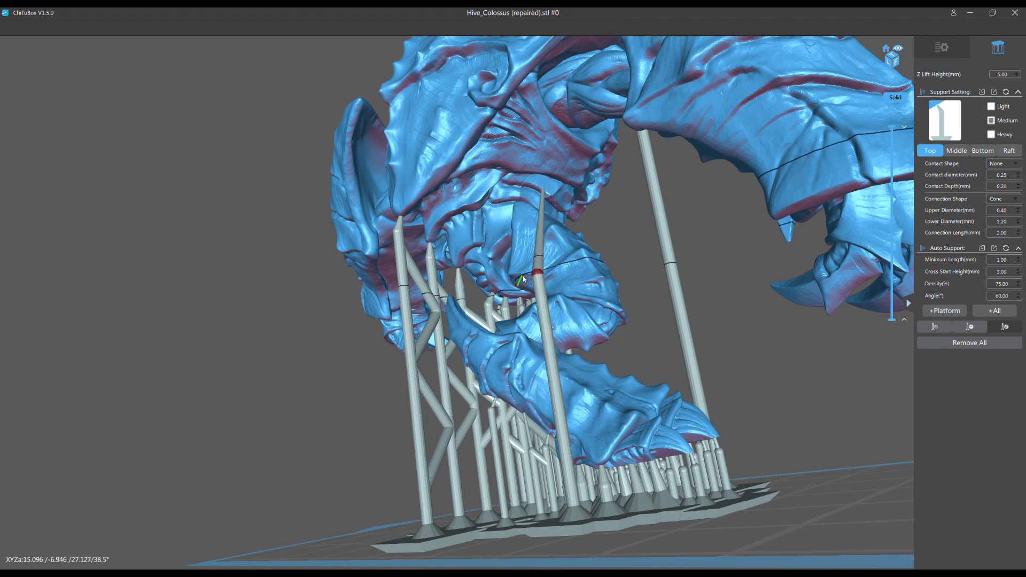
{"action": "scroll", "coordinate": [179, 345], "scroll_direction": "up", "scroll_amount": 6}
{"action": "scroll", "coordinate": [179, 345], "scroll_direction": "up", "scroll_amount": 4}
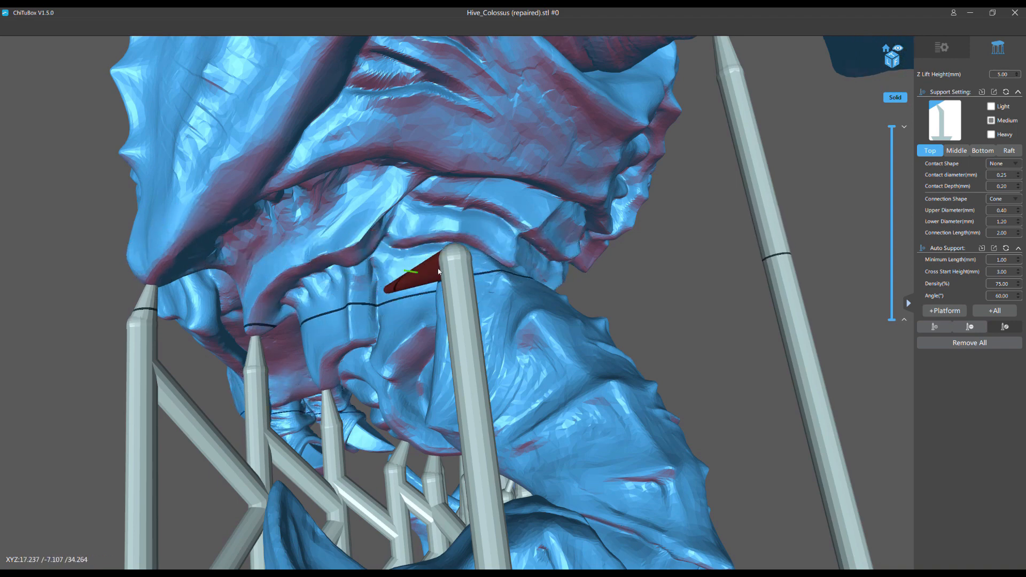
{"action": "left_click_drag", "start_coordinate": [455, 259], "coordinate": [471, 367]}
Step: Move the tall hip support's tip onto the lower edge of the torso's flank overhang
{"action": "mouse_move", "coordinate": [524, 291]}
{"action": "right_mouse_down"}
{"action": "mouse_move", "coordinate": [572, 241]}
{"action": "mouse_move", "coordinate": [539, 294]}
{"action": "right_mouse_up"}
{"action": "scroll", "coordinate": [572, 212], "scroll_direction": "up", "scroll_amount": 3}
{"action": "right_click_drag", "start_coordinate": [582, 197], "coordinate": [591, 176]}
{"action": "right_click_drag", "start_coordinate": [586, 225], "coordinate": [554, 262]}
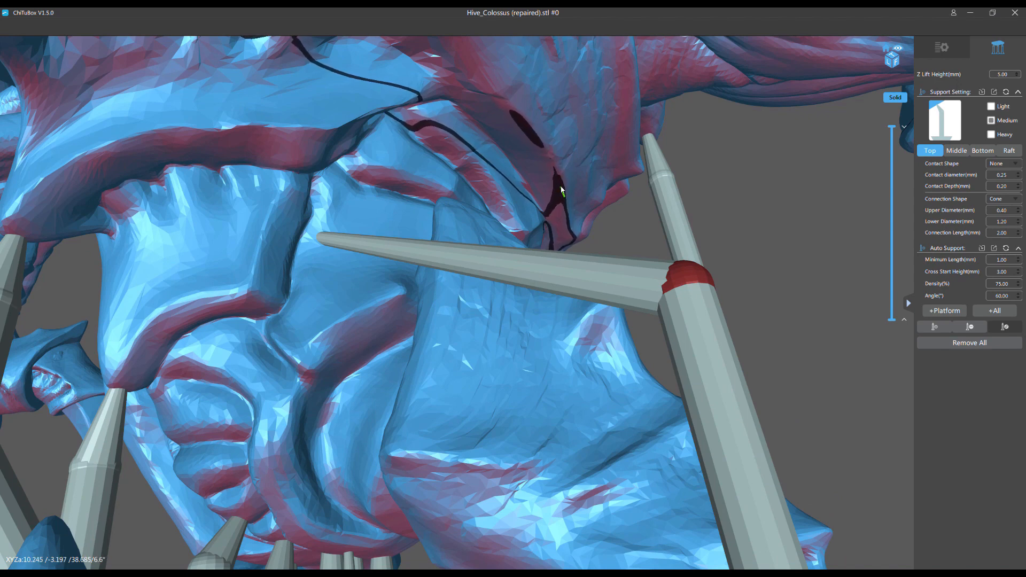
{"action": "left_click_drag", "start_coordinate": [320, 236], "coordinate": [531, 138]}
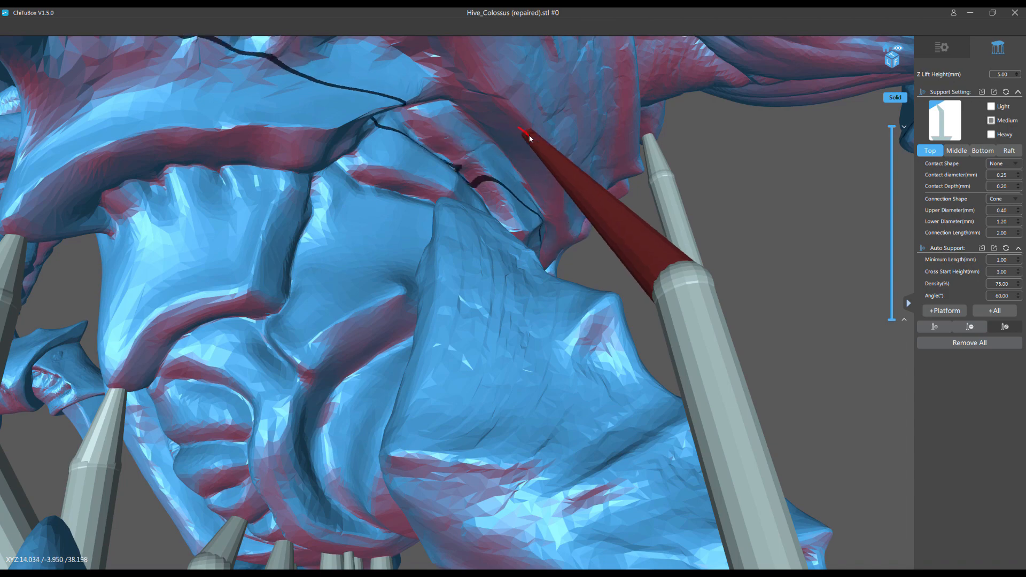
{"action": "right_click_drag", "start_coordinate": [513, 176], "coordinate": [434, 218]}
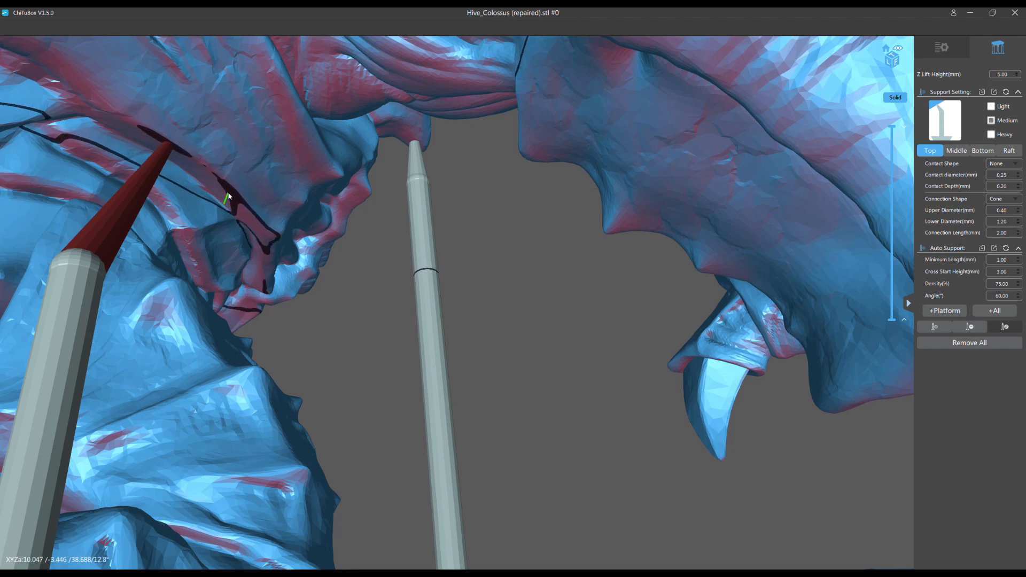
{"action": "scroll", "coordinate": [229, 193], "scroll_direction": "down", "scroll_amount": 3}
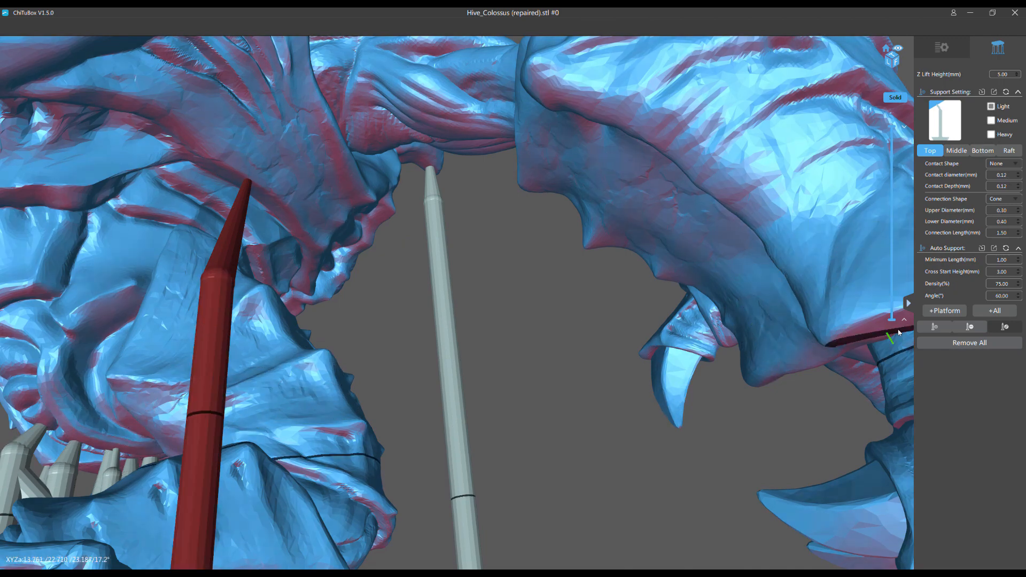
Step: Add a light support beside the tall medium one and move its tip onto the same flank overhang of the torso
{"action": "left_click", "coordinate": [922, 330]}
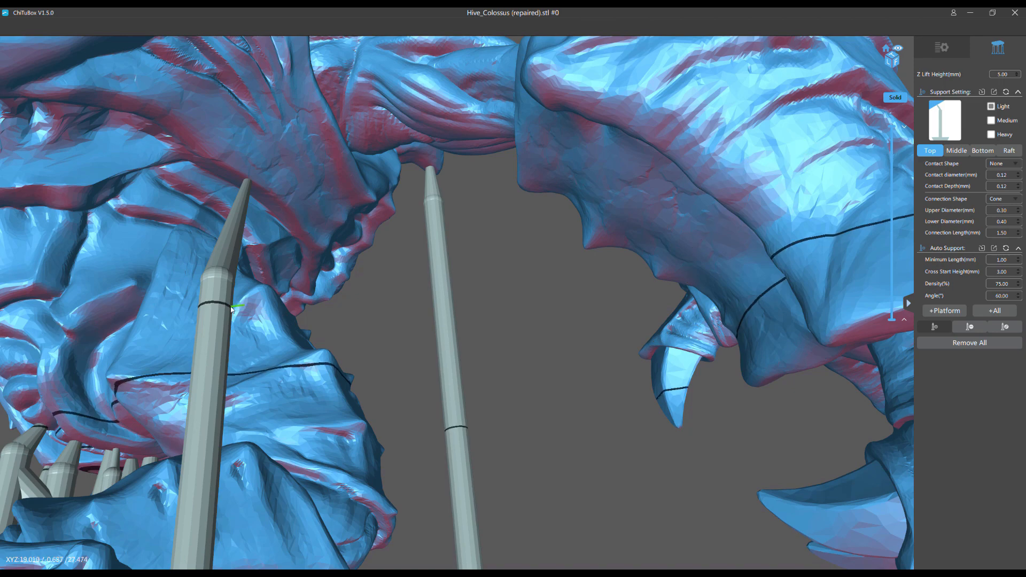
{"action": "left_click", "coordinate": [234, 308]}
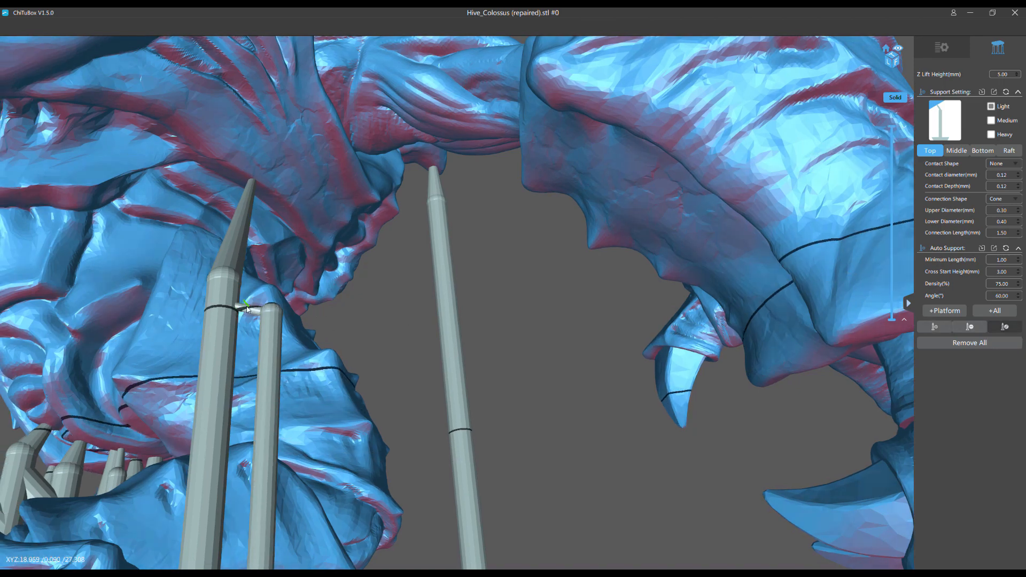
{"action": "left_click_drag", "start_coordinate": [240, 307], "coordinate": [287, 219]}
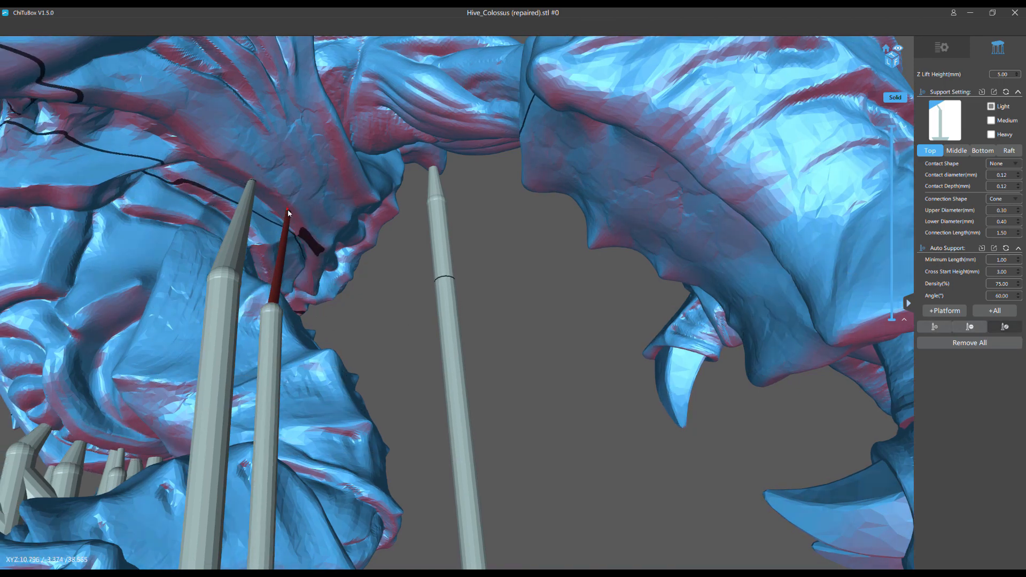
{"action": "scroll", "coordinate": [297, 254], "scroll_direction": "up", "scroll_amount": 5}
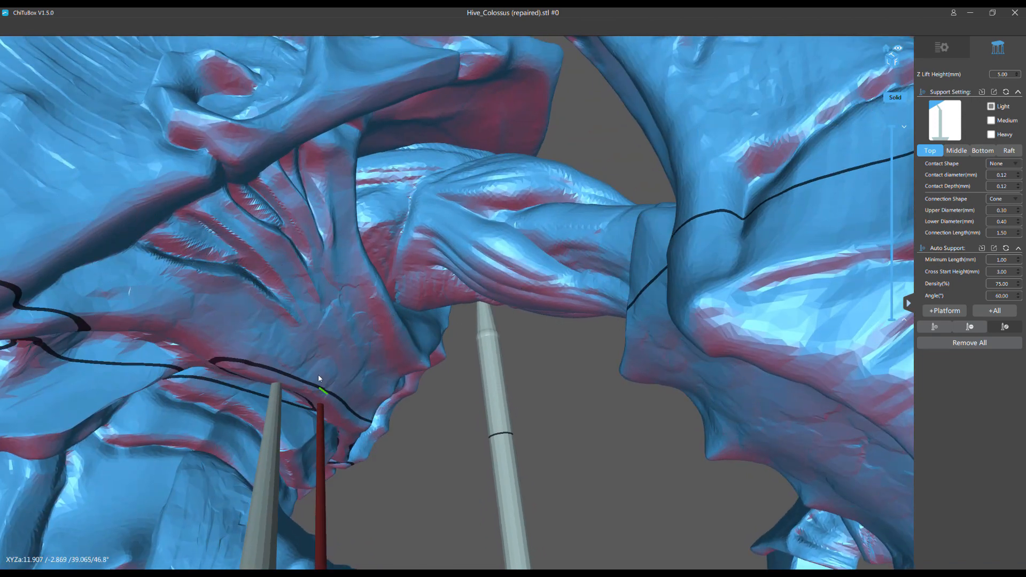
{"action": "scroll", "coordinate": [315, 326], "scroll_direction": "down", "scroll_amount": 5}
{"action": "right_click_drag", "start_coordinate": [341, 377], "coordinate": [316, 251]}
{"action": "scroll", "coordinate": [315, 390], "scroll_direction": "up", "scroll_amount": 4}
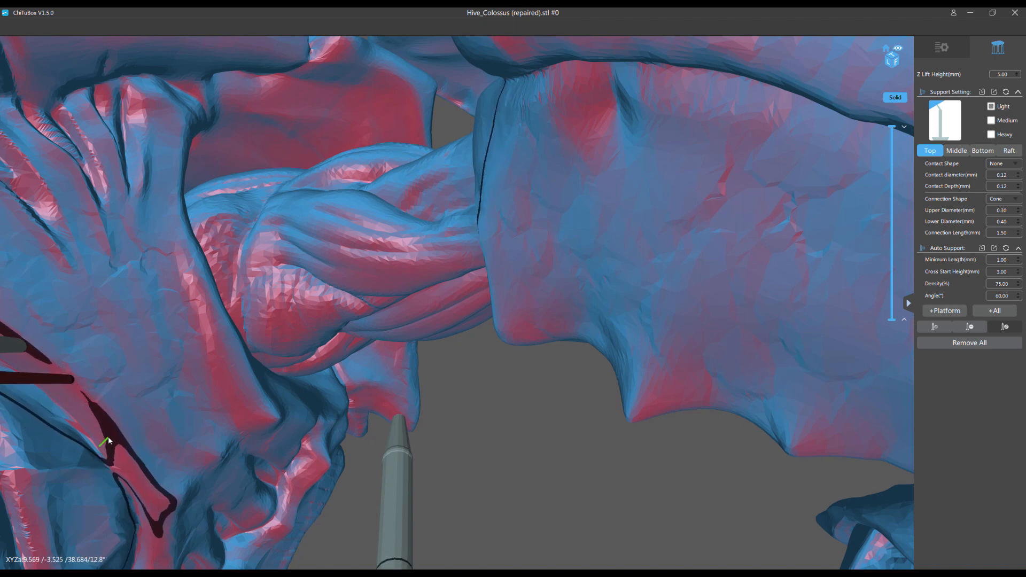
{"action": "scroll", "coordinate": [107, 438], "scroll_direction": "down", "scroll_amount": 10}
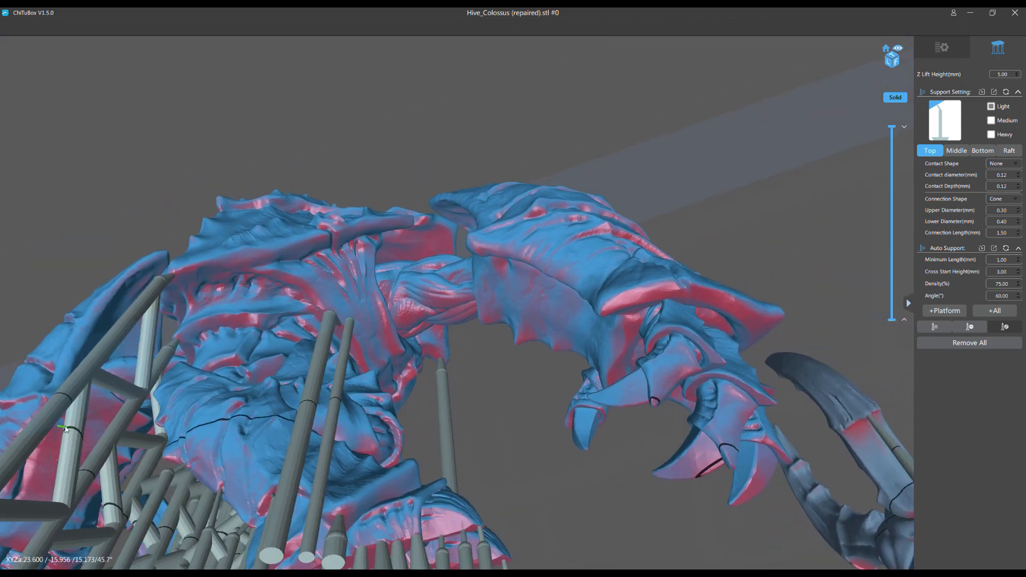
Step: Shift the light hip support's pillar slightly outward, away from the tall medium support beside it
{"action": "right_click_drag", "start_coordinate": [65, 429], "coordinate": [183, 405]}
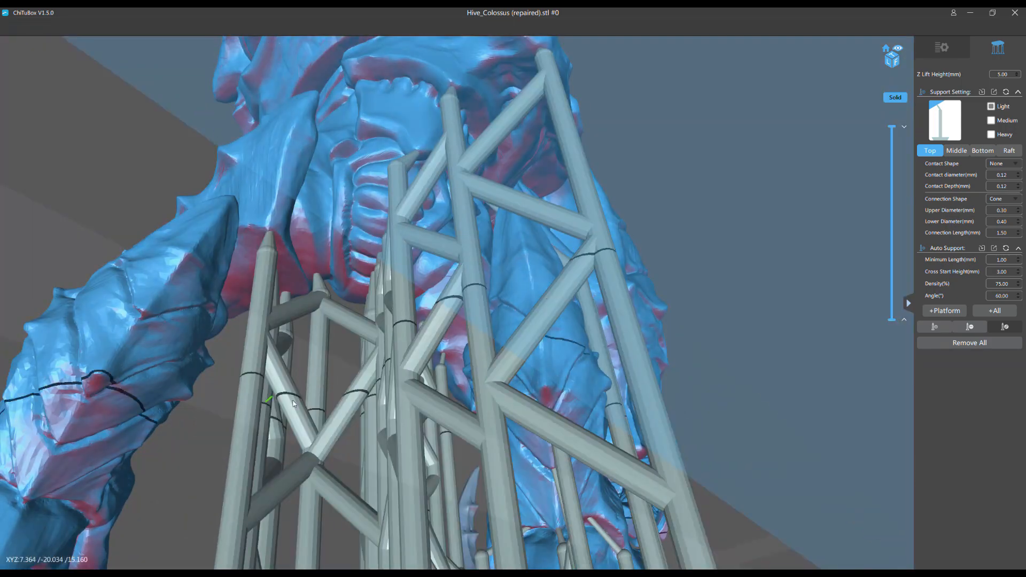
{"action": "scroll", "coordinate": [293, 405], "scroll_direction": "down", "scroll_amount": 5}
{"action": "right_click_drag", "start_coordinate": [293, 405], "coordinate": [299, 470]}
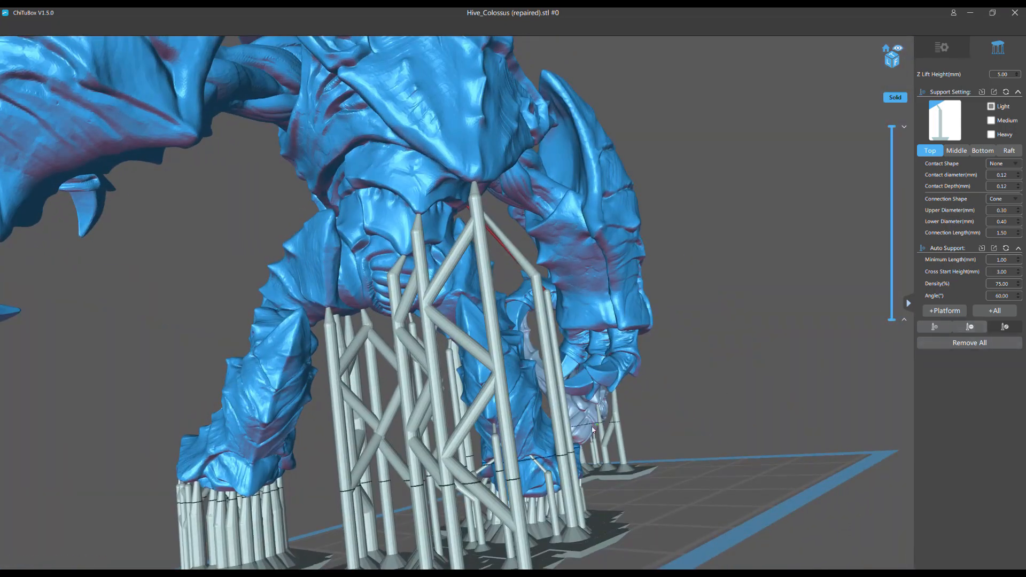
{"action": "left_click", "coordinate": [562, 446]}
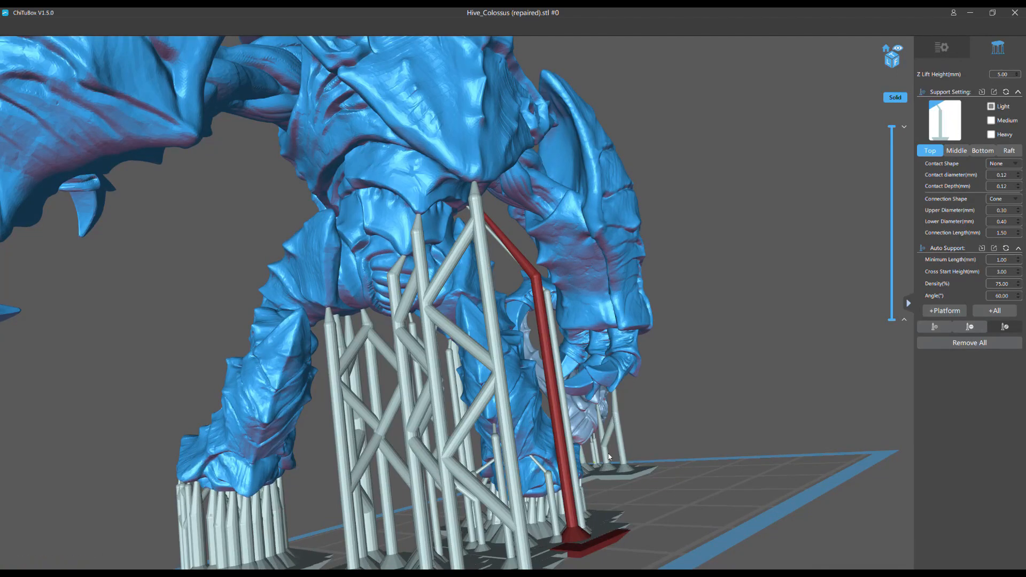
{"action": "scroll", "coordinate": [610, 457], "scroll_direction": "down", "scroll_amount": 3}
{"action": "right_click_drag", "start_coordinate": [610, 457], "coordinate": [544, 486]}
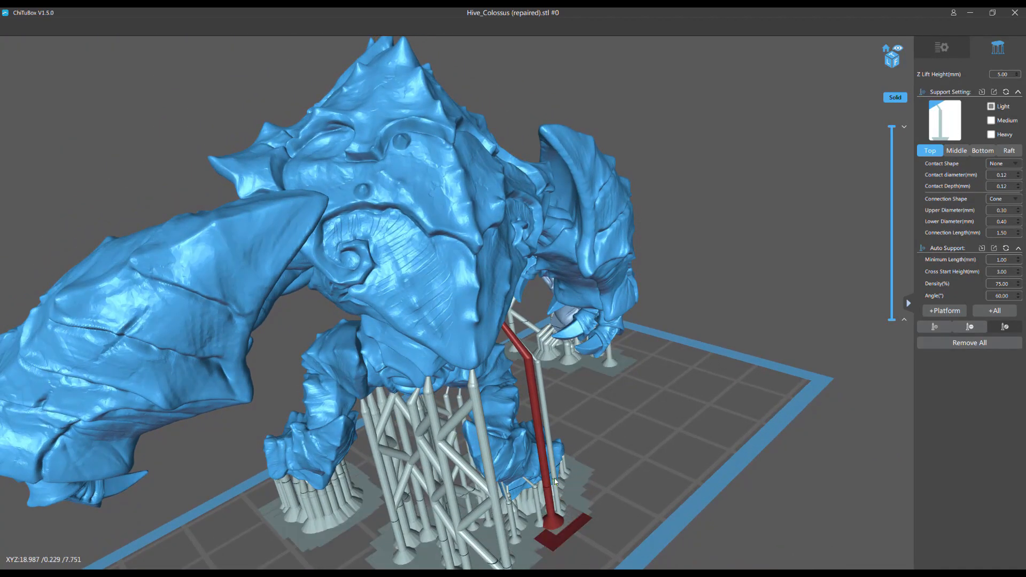
{"action": "left_click_drag", "start_coordinate": [553, 478], "coordinate": [551, 499]}
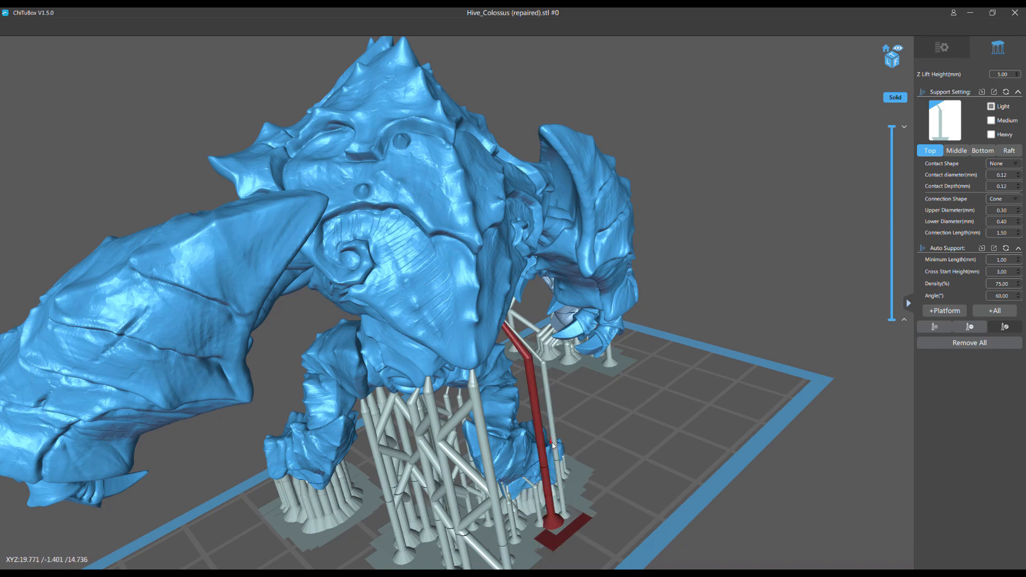
{"action": "scroll", "coordinate": [615, 411], "scroll_direction": "down", "scroll_amount": 3}
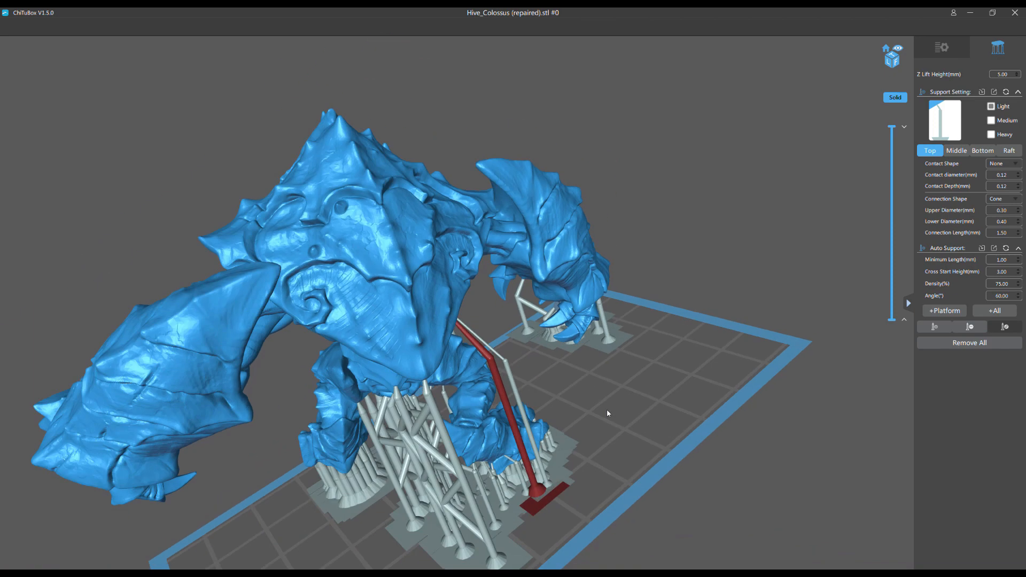
Step: Move the base of the tall medium hip support outward, clear of the foot and its small supports
{"action": "left_click_drag", "start_coordinate": [656, 394], "coordinate": [441, 390]}
{"action": "scroll", "coordinate": [210, 456], "scroll_direction": "up", "scroll_amount": 5}
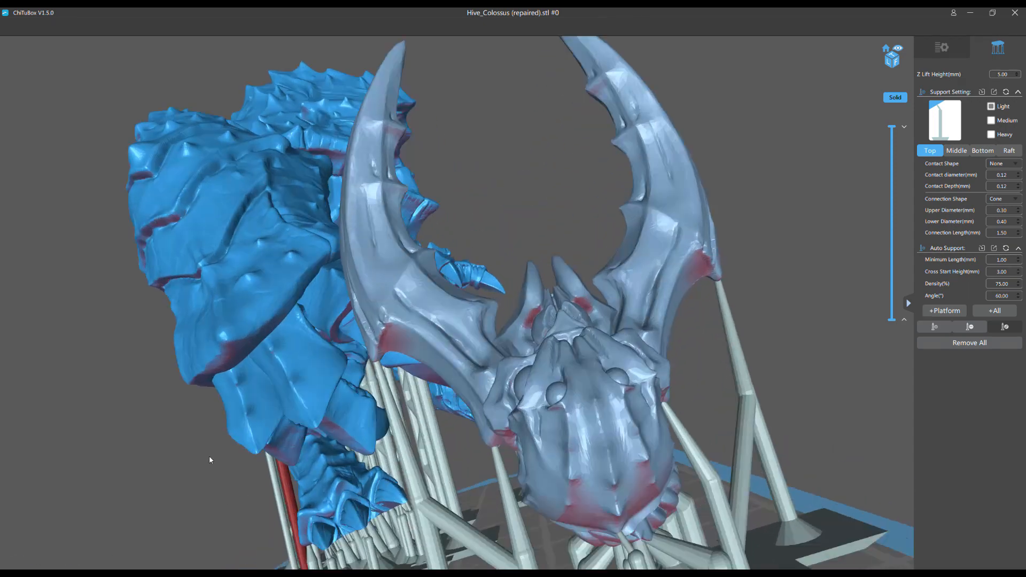
{"action": "scroll", "coordinate": [157, 432], "scroll_direction": "up", "scroll_amount": 3}
{"action": "middle_click_drag", "start_coordinate": [154, 433], "coordinate": [164, 399]}
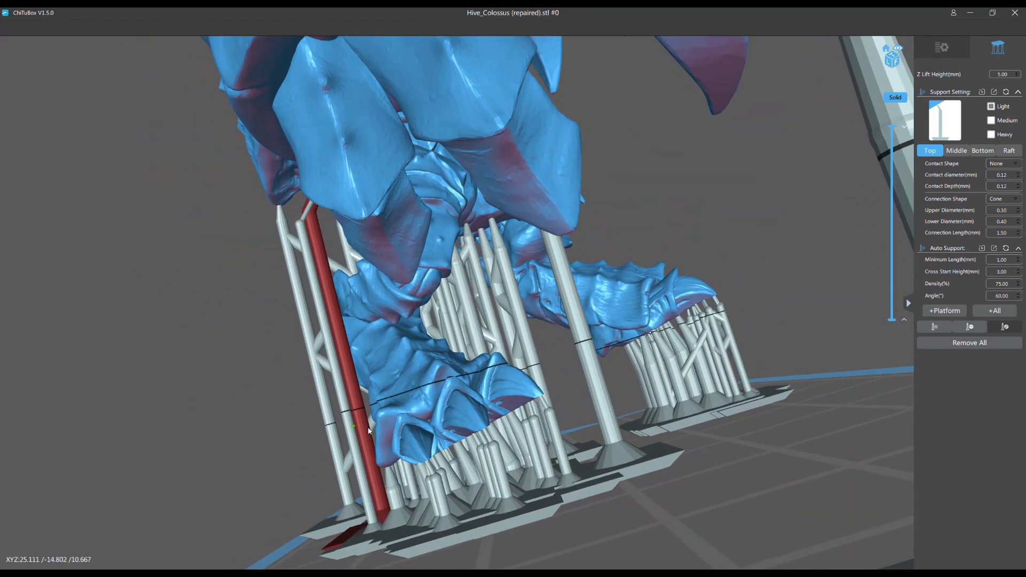
{"action": "scroll", "coordinate": [302, 432], "scroll_direction": "down", "scroll_amount": 6}
{"action": "scroll", "coordinate": [245, 426], "scroll_direction": "up", "scroll_amount": 6}
{"action": "right_click_drag", "start_coordinate": [245, 426], "coordinate": [412, 463]}
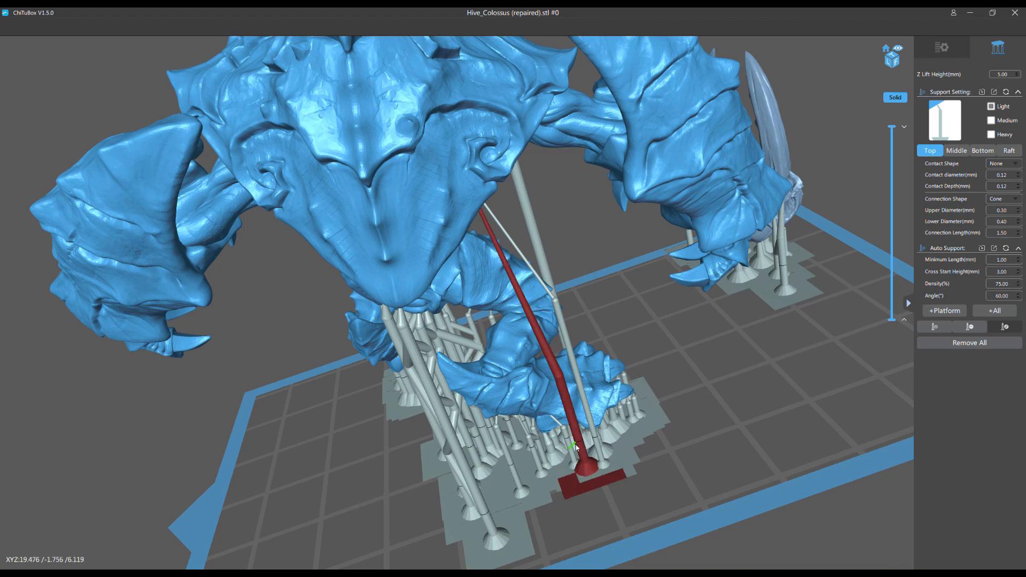
{"action": "left_click_drag", "start_coordinate": [578, 462], "coordinate": [609, 443]}
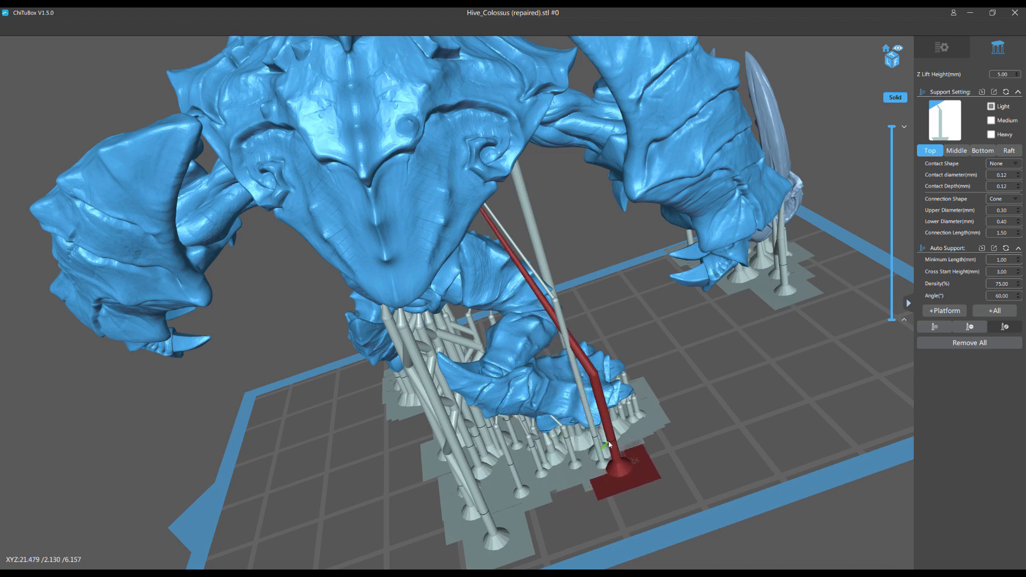
{"action": "left_click_drag", "start_coordinate": [596, 373], "coordinate": [594, 349]}
Step: Reposition the tall medium support's tip on the underside of the torso's flank, beside the light support's tip
{"action": "left_click_drag", "start_coordinate": [472, 221], "coordinate": [470, 225]}
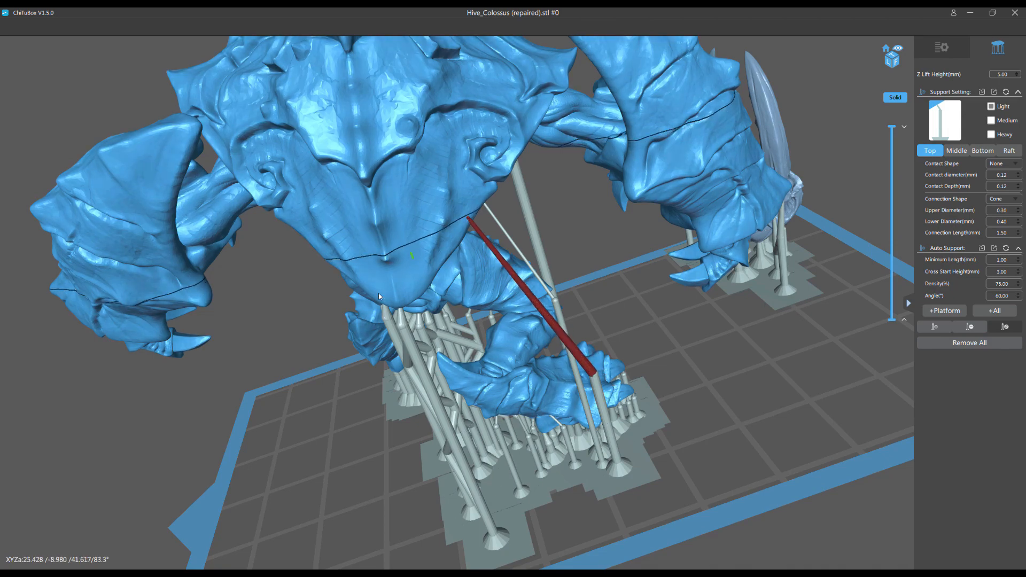
{"action": "right_click_drag", "start_coordinate": [378, 293], "coordinate": [224, 197]}
{"action": "scroll", "coordinate": [267, 272], "scroll_direction": "up", "scroll_amount": 3}
{"action": "scroll", "coordinate": [267, 272], "scroll_direction": "up", "scroll_amount": 2}
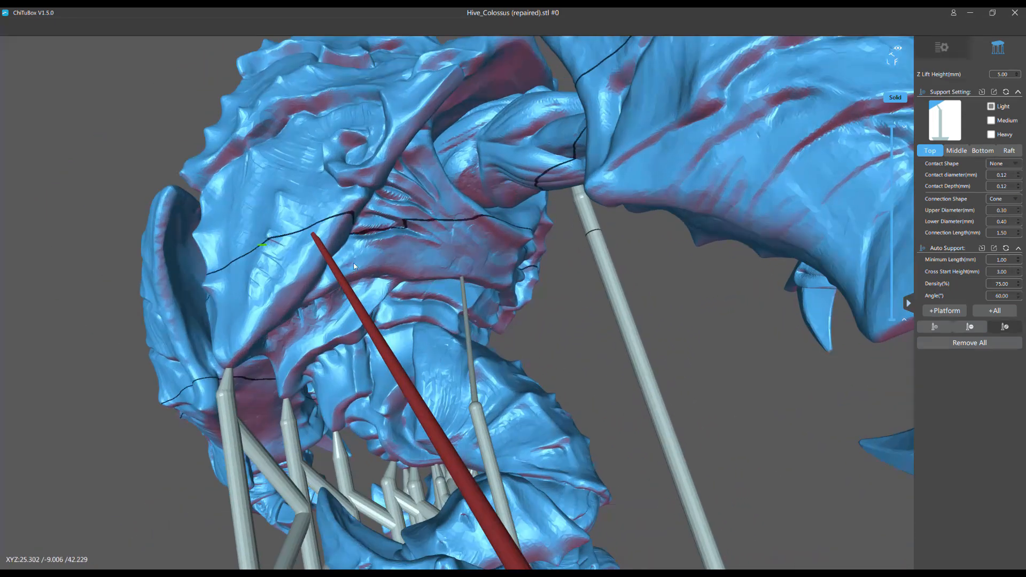
{"action": "scroll", "coordinate": [423, 255], "scroll_direction": "up", "scroll_amount": 2}
{"action": "scroll", "coordinate": [423, 255], "scroll_direction": "down", "scroll_amount": 2}
{"action": "right_click_drag", "start_coordinate": [521, 302], "coordinate": [524, 271]}
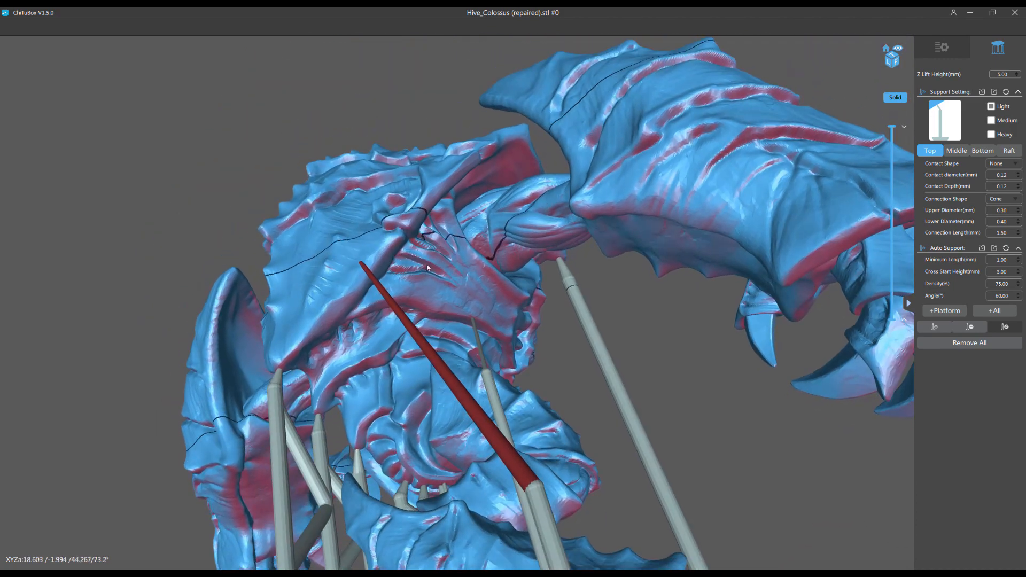
{"action": "scroll", "coordinate": [524, 272], "scroll_direction": "up", "scroll_amount": 2}
{"action": "left_click_drag", "start_coordinate": [325, 262], "coordinate": [443, 323]}
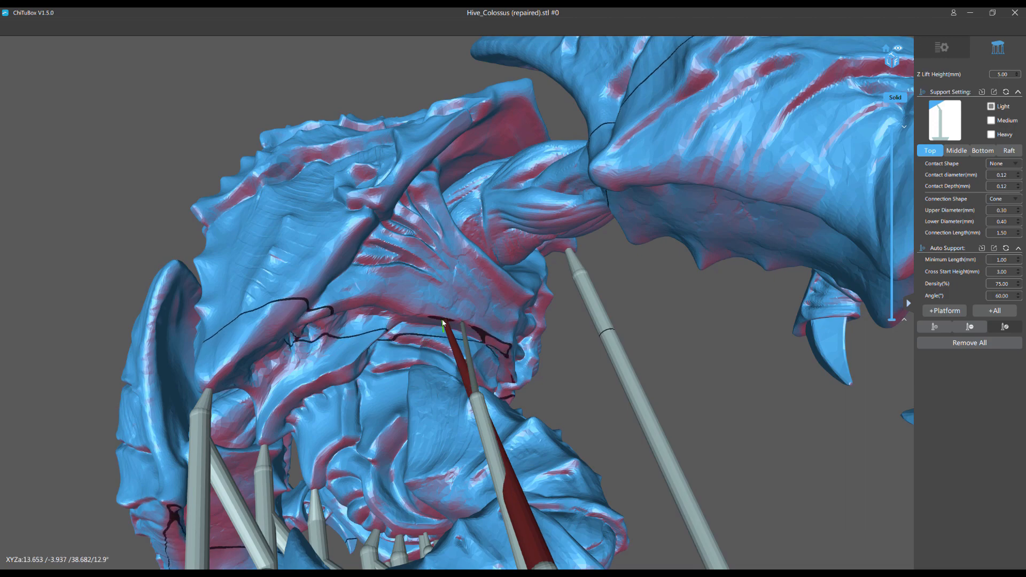
Step: Examine the torso, arms and legs from below and from the front for overhangs that still need support
{"action": "scroll", "coordinate": [443, 322], "scroll_direction": "down", "scroll_amount": 7}
{"action": "right_click_drag", "start_coordinate": [255, 254], "coordinate": [280, 395]}
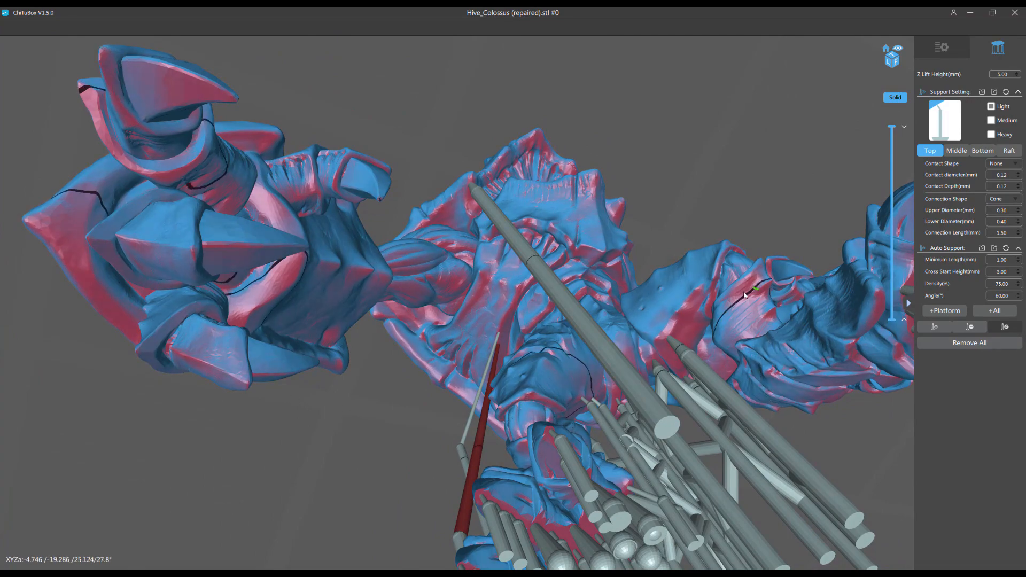
{"action": "right_click_drag", "start_coordinate": [364, 430], "coordinate": [499, 410]}
{"action": "scroll", "coordinate": [496, 459], "scroll_direction": "down", "scroll_amount": 3}
{"action": "scroll", "coordinate": [495, 458], "scroll_direction": "down", "scroll_amount": 5}
{"action": "scroll", "coordinate": [515, 350], "scroll_direction": "down", "scroll_amount": 3}
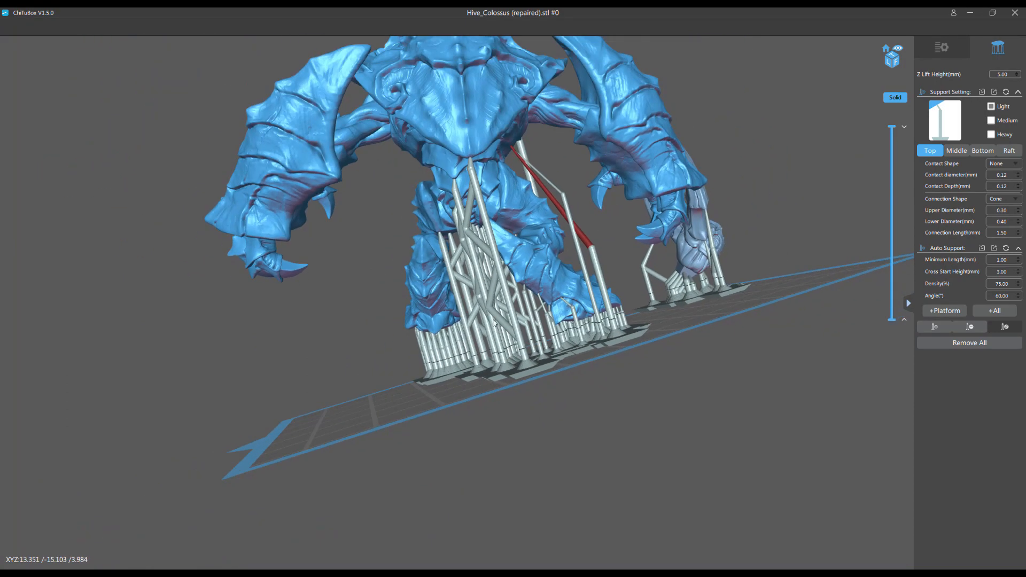
{"action": "mouse_move", "coordinate": [377, 214]}
{"action": "right_mouse_down"}
{"action": "mouse_move", "coordinate": [393, 216]}
{"action": "mouse_move", "coordinate": [365, 200]}
{"action": "right_mouse_up"}
{"action": "scroll", "coordinate": [366, 201], "scroll_direction": "up", "scroll_amount": 3}
{"action": "middle_click_drag", "start_coordinate": [366, 201], "coordinate": [376, 257]}
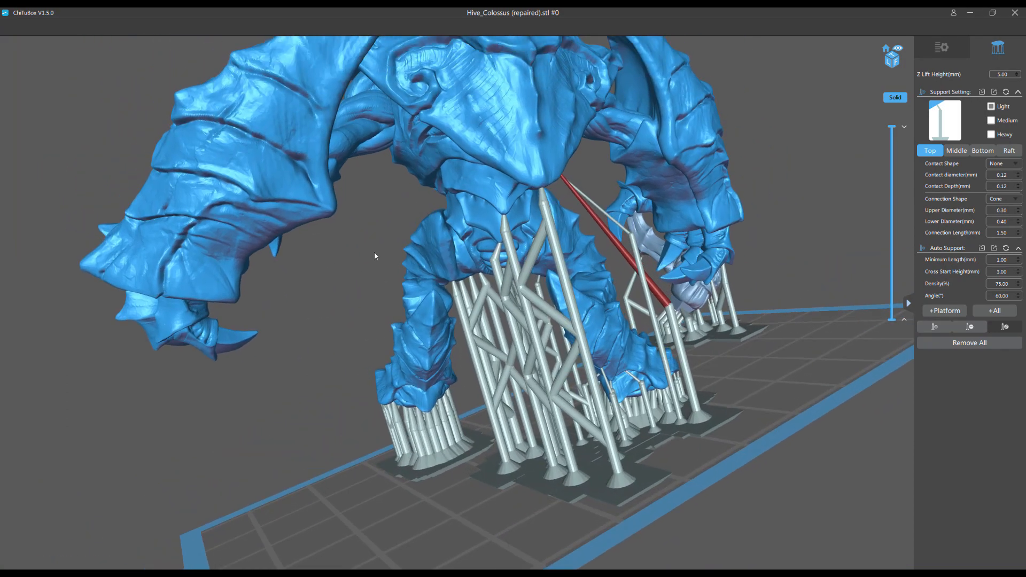
{"action": "right_click_drag", "start_coordinate": [376, 257], "coordinate": [359, 223]}
{"action": "middle_click_drag", "start_coordinate": [360, 223], "coordinate": [357, 271]}
{"action": "scroll", "coordinate": [357, 271], "scroll_direction": "up", "scroll_amount": 3}
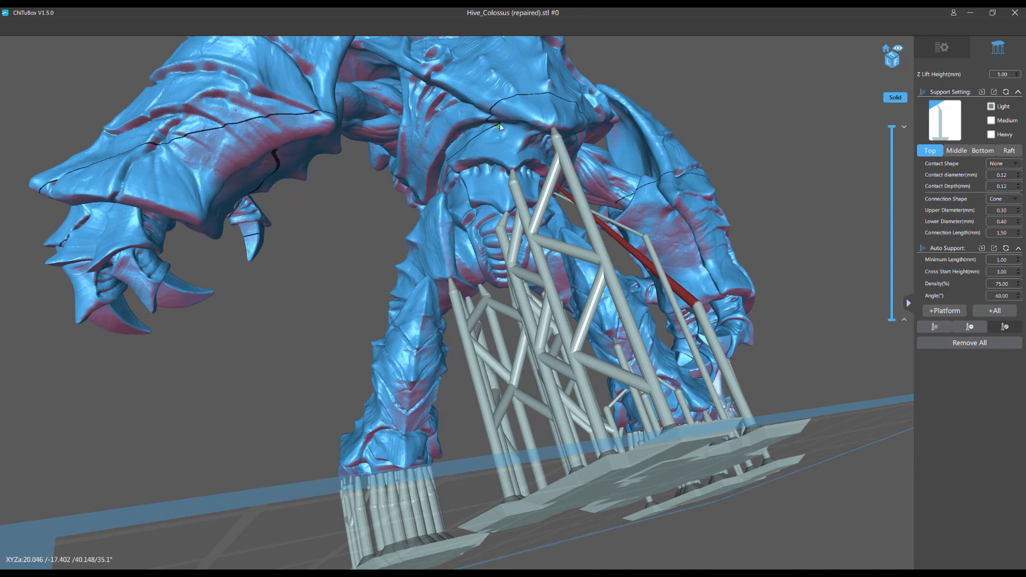
{"action": "scroll", "coordinate": [327, 303], "scroll_direction": "down", "scroll_amount": 3}
{"action": "right_click_drag", "start_coordinate": [327, 303], "coordinate": [290, 364]}
Step: Using the Heavy preset, add a support under the outer spike of the foot and shift its base outward from the cluster
{"action": "scroll", "coordinate": [346, 337], "scroll_direction": "up", "scroll_amount": 5}
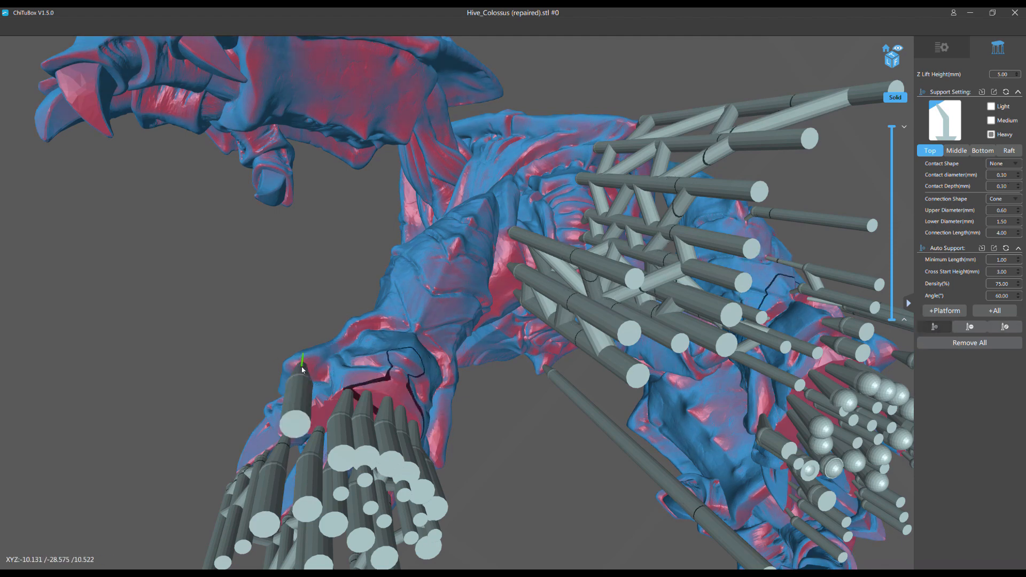
{"action": "left_click_drag", "start_coordinate": [231, 339], "coordinate": [24, 304]}
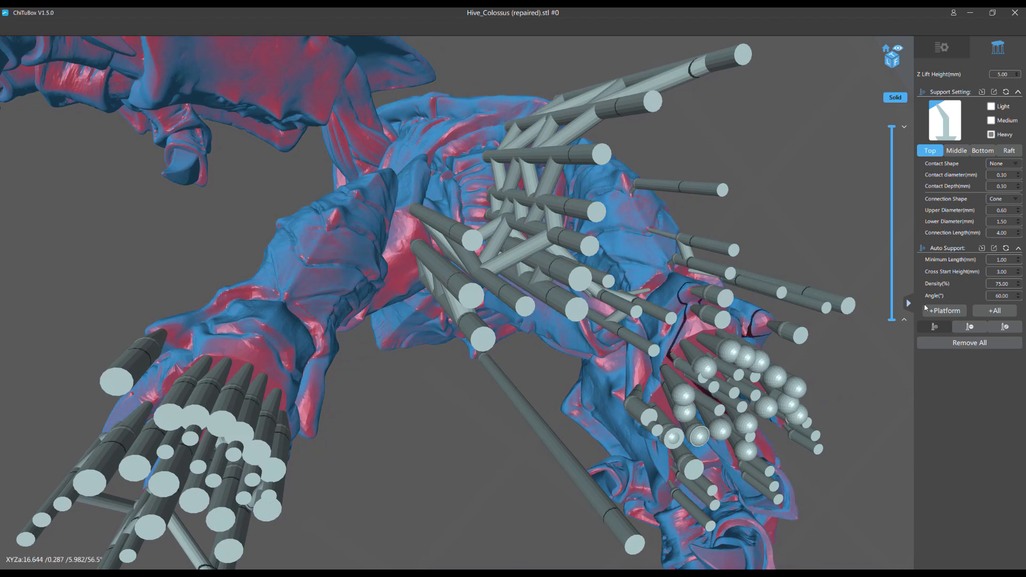
{"action": "left_click", "coordinate": [111, 394]}
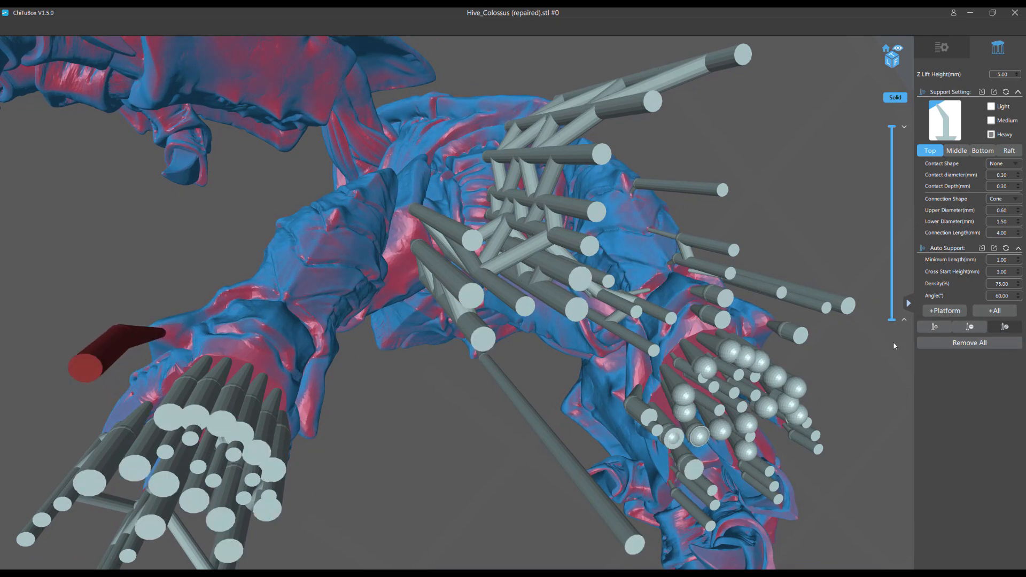
Step: Add a heavy support under the spur on the foot's inner side, with its pillar offset outward from the foot
{"action": "left_click", "coordinate": [931, 328]}
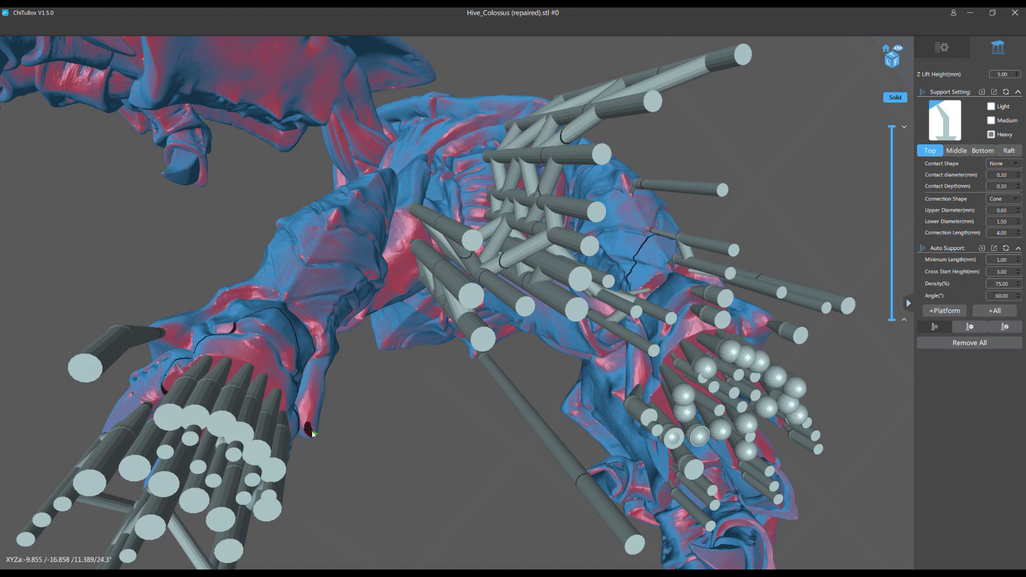
{"action": "left_click", "coordinate": [310, 433]}
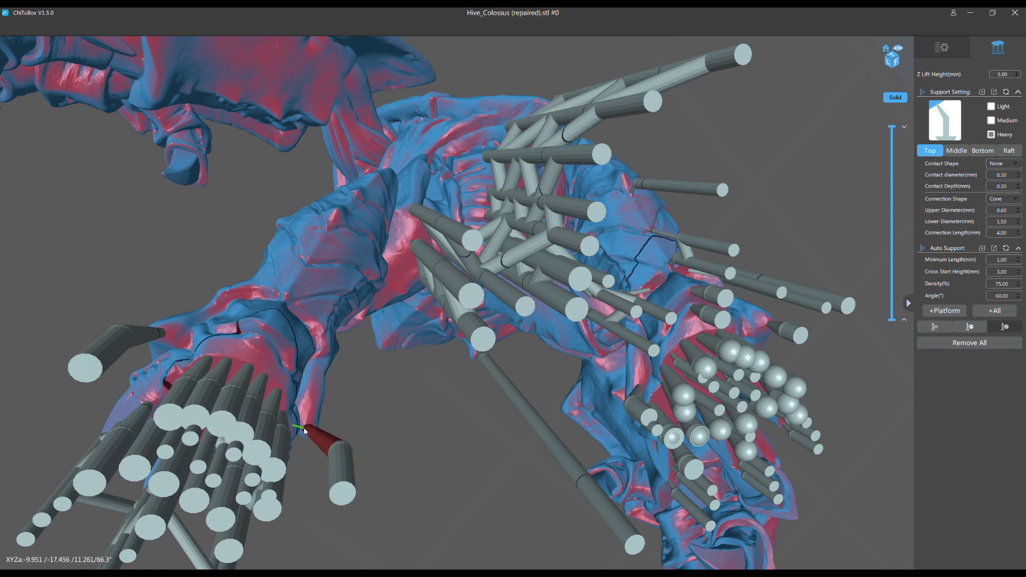
{"action": "middle_click_drag", "start_coordinate": [343, 351], "coordinate": [416, 357]}
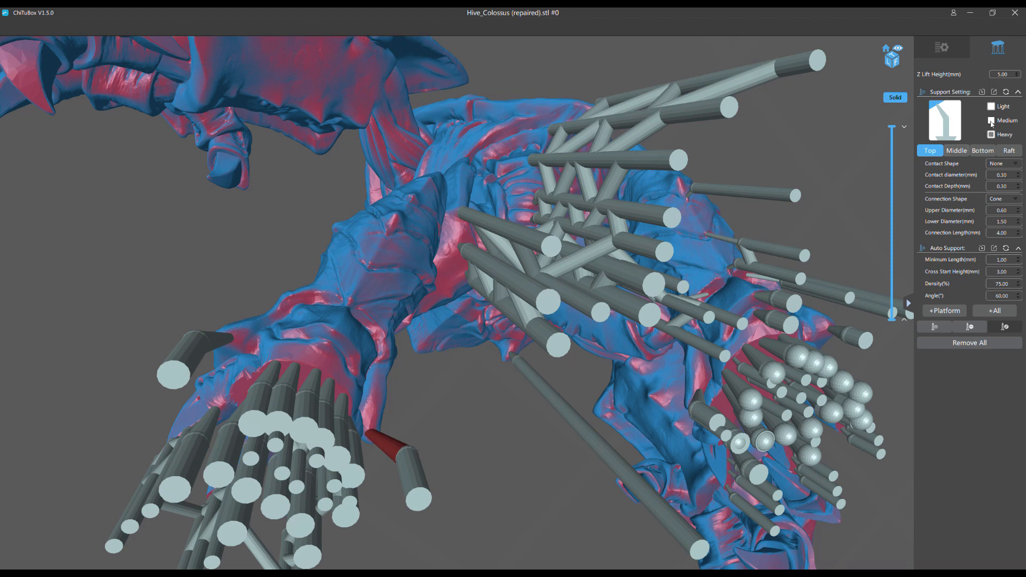
Step: Using the Light preset, add supports to the armour above the foot and one under the spike higher on the leg
{"action": "left_click", "coordinate": [327, 342]}
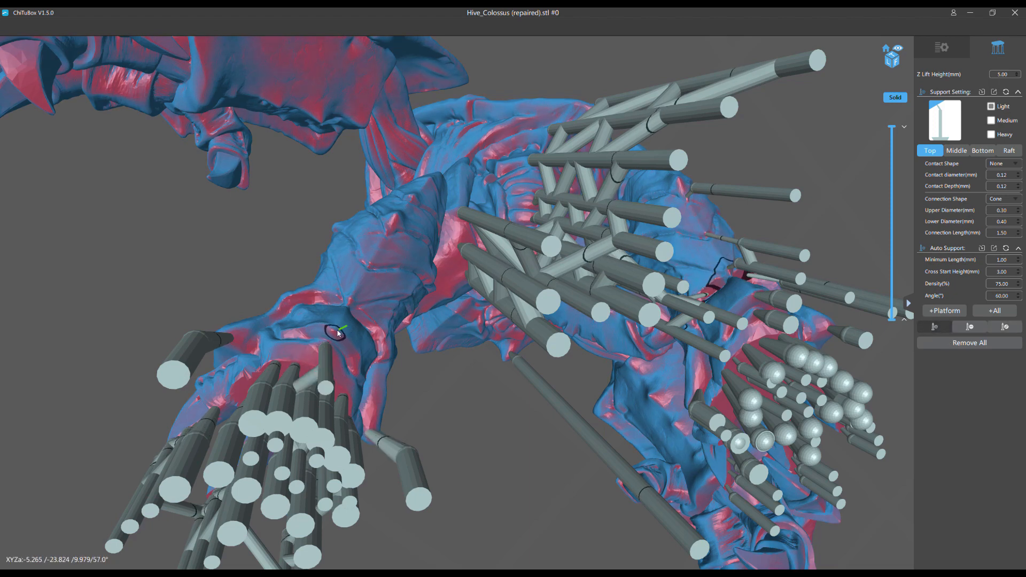
{"action": "left_click", "coordinate": [335, 333]}
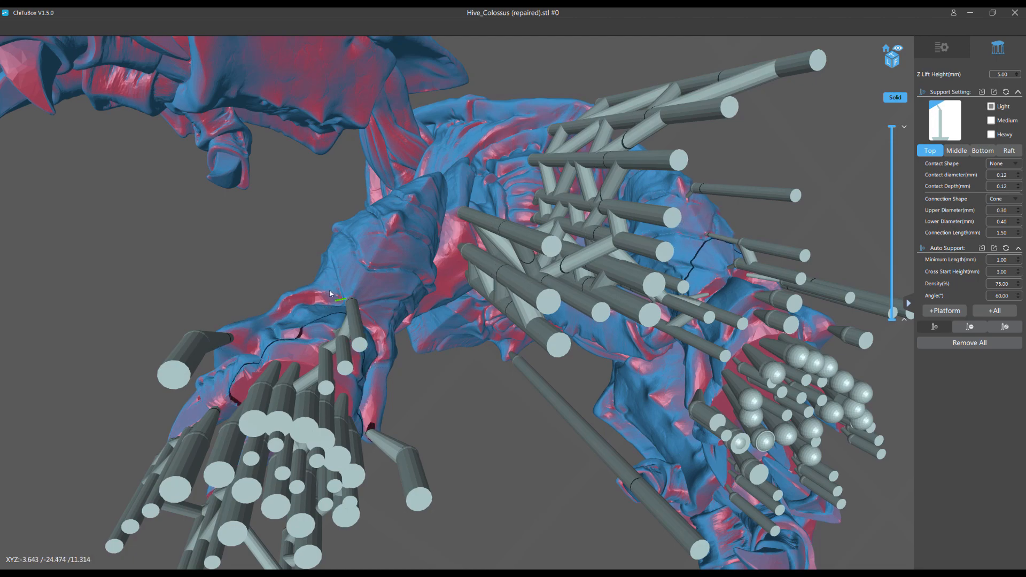
{"action": "scroll", "coordinate": [330, 290], "scroll_direction": "up", "scroll_amount": 10}
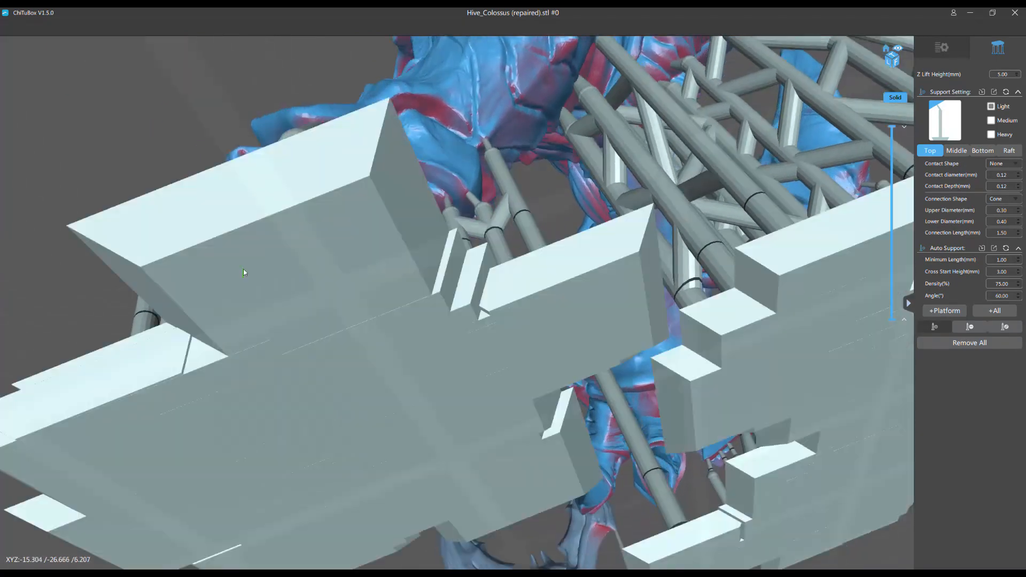
{"action": "mouse_move", "coordinate": [242, 269]}
{"action": "right_mouse_down"}
{"action": "mouse_move", "coordinate": [220, 275]}
{"action": "mouse_move", "coordinate": [206, 261]}
{"action": "mouse_move", "coordinate": [247, 257]}
{"action": "right_mouse_up"}
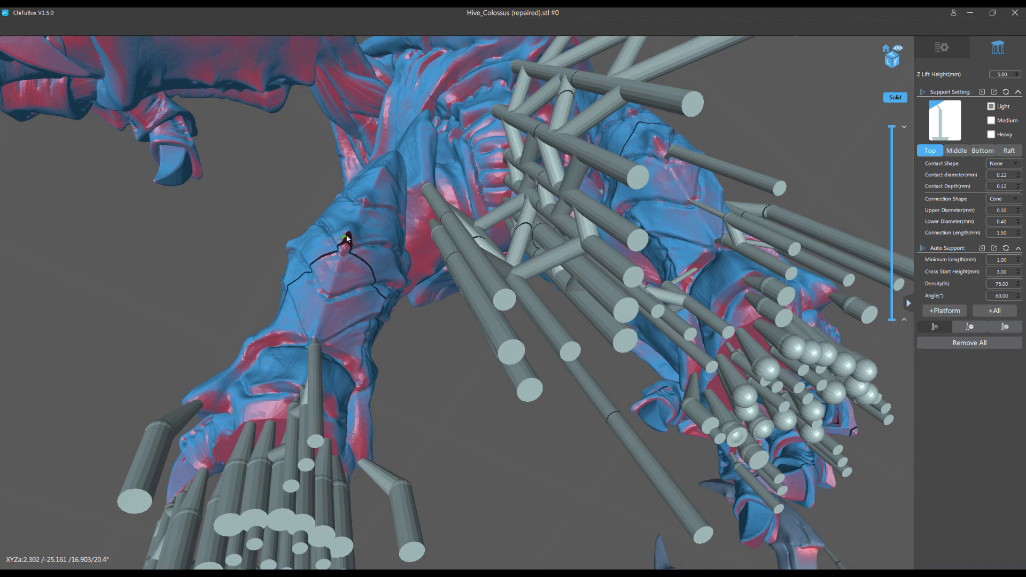
{"action": "left_click", "coordinate": [348, 239]}
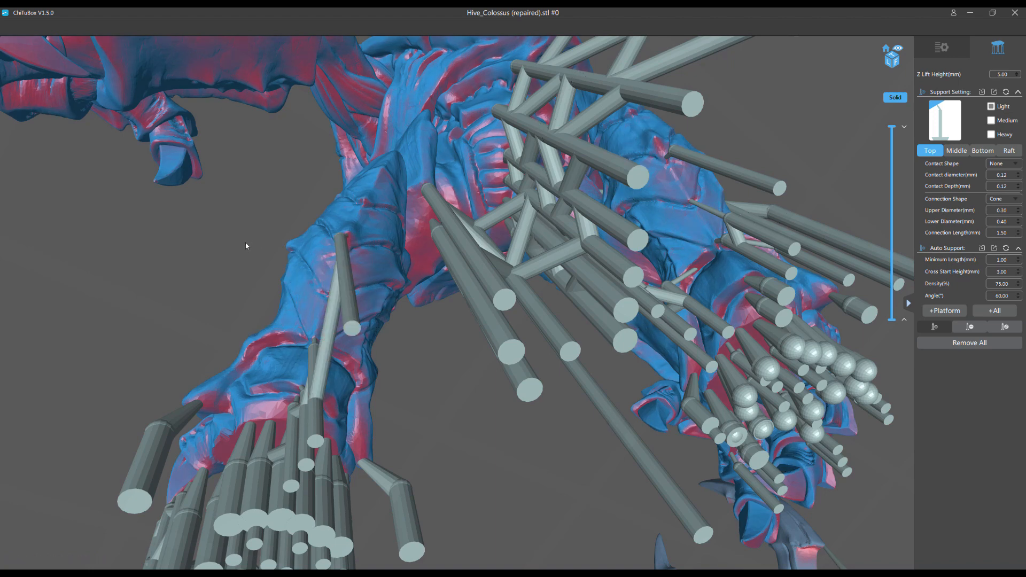
Step: Add light supports under the small bump at the inner end of the ankle's armour ridge
{"action": "right_click_drag", "start_coordinate": [246, 246], "coordinate": [232, 183]}
{"action": "scroll", "coordinate": [235, 189], "scroll_direction": "up", "scroll_amount": 4}
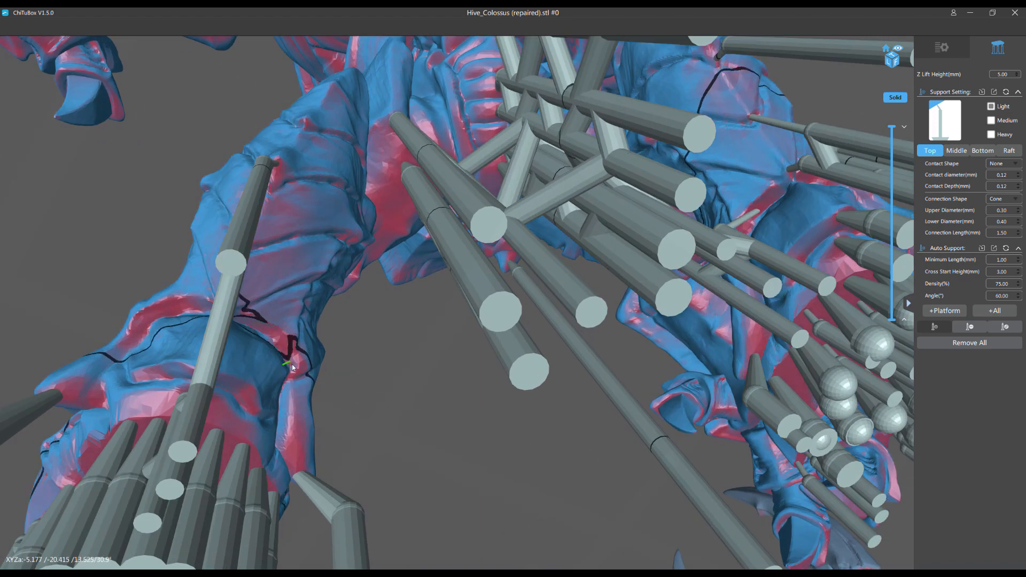
{"action": "left_click", "coordinate": [294, 348]}
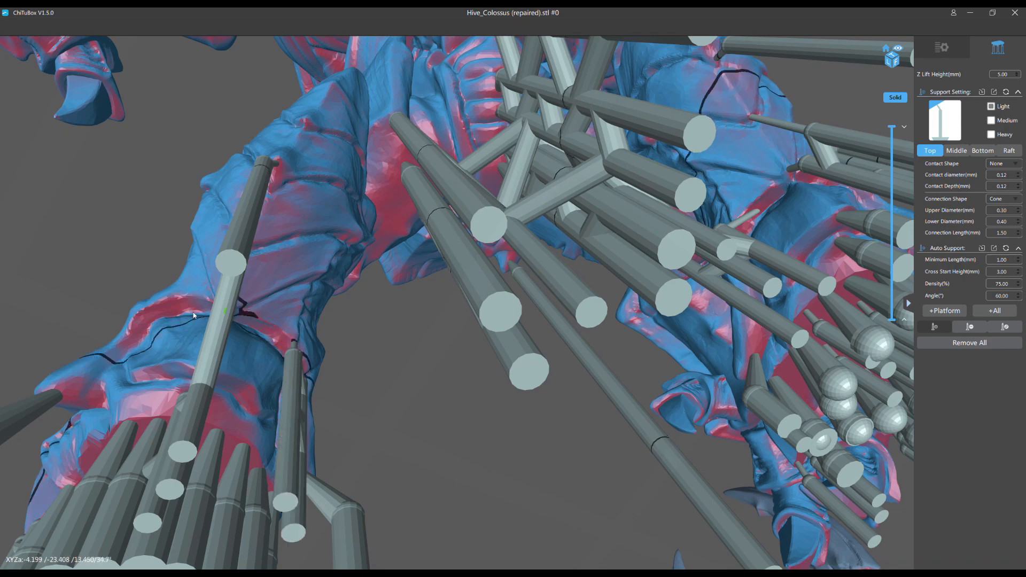
Step: Add a light support under the ankle's outer ridge, reposition its base, and add another light support farther out along that ridge
{"action": "middle_click_drag", "start_coordinate": [104, 294], "coordinate": [470, 280]}
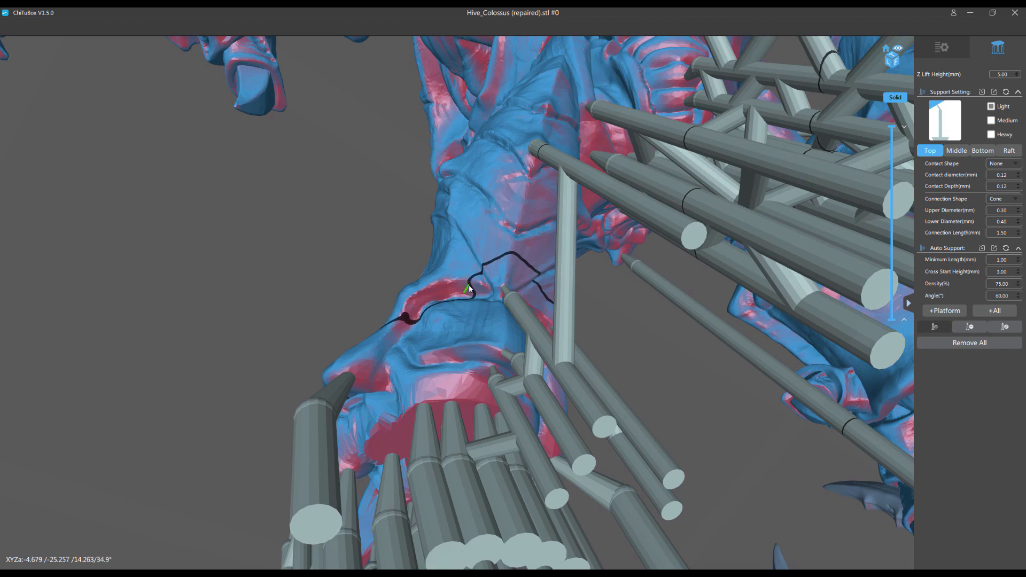
{"action": "left_click", "coordinate": [438, 290]}
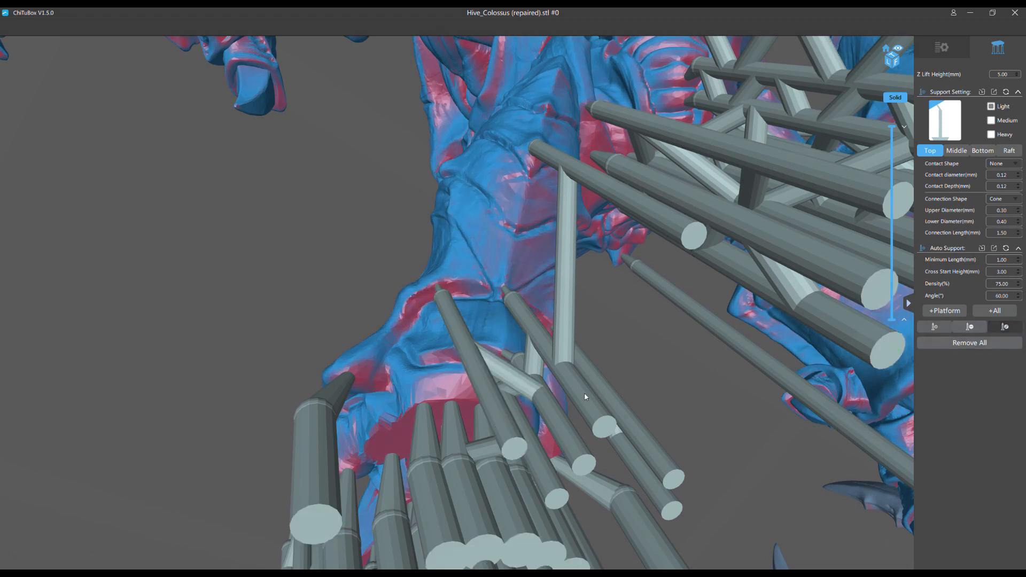
{"action": "left_click_drag", "start_coordinate": [517, 446], "coordinate": [519, 416]}
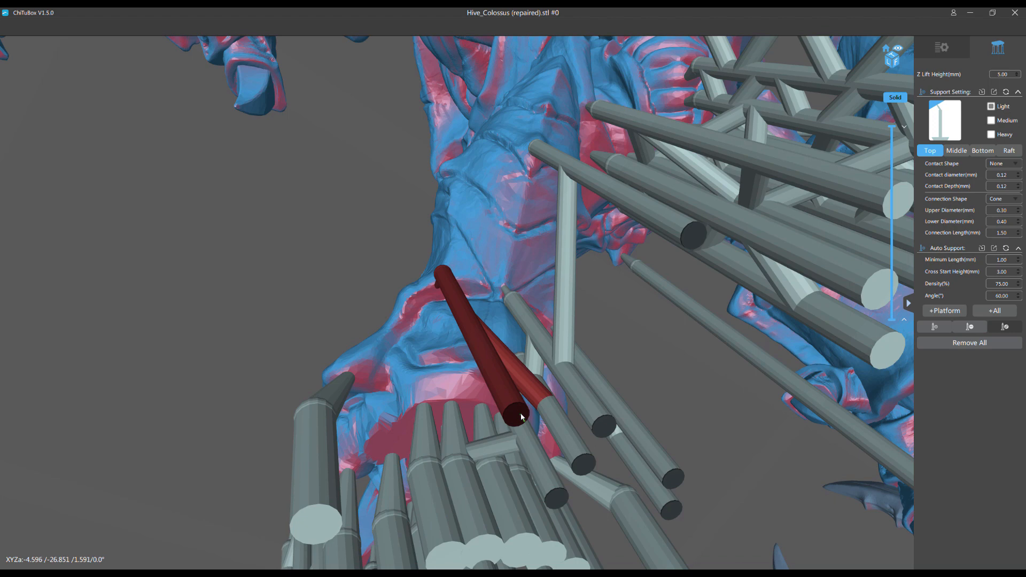
{"action": "left_click", "coordinate": [929, 328]}
{"action": "left_click", "coordinate": [398, 315]}
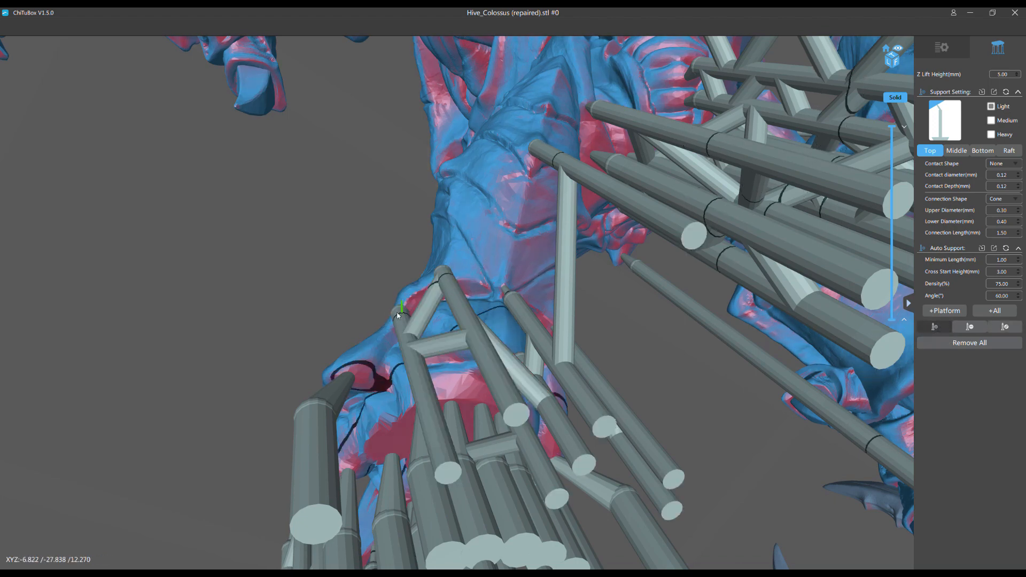
Step: Add three light supports beneath the ankle: two along the pink underside above the toes and one on the inner armour ridge
{"action": "right_click_drag", "start_coordinate": [399, 315], "coordinate": [98, 172]}
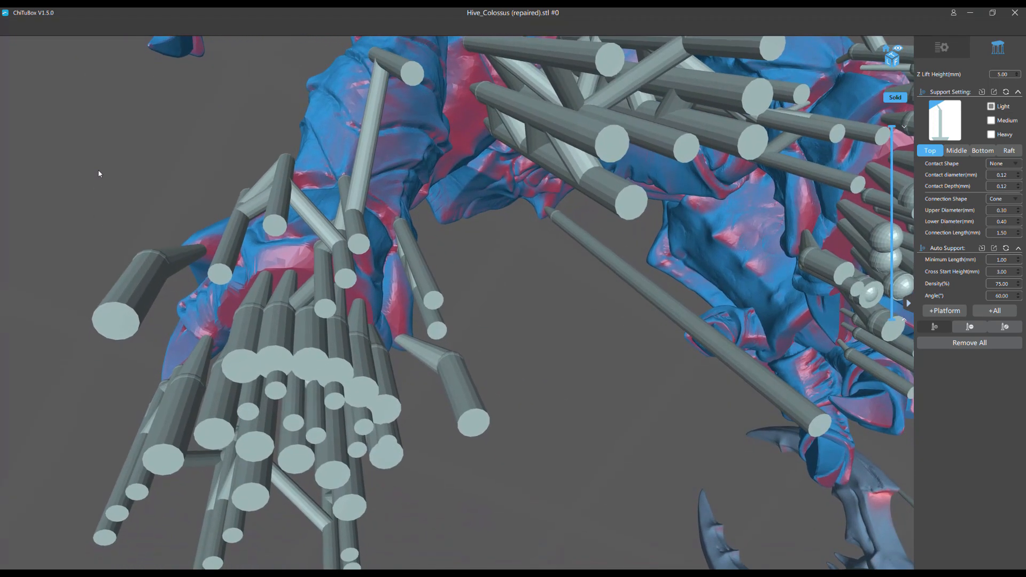
{"action": "left_click", "coordinate": [272, 258]}
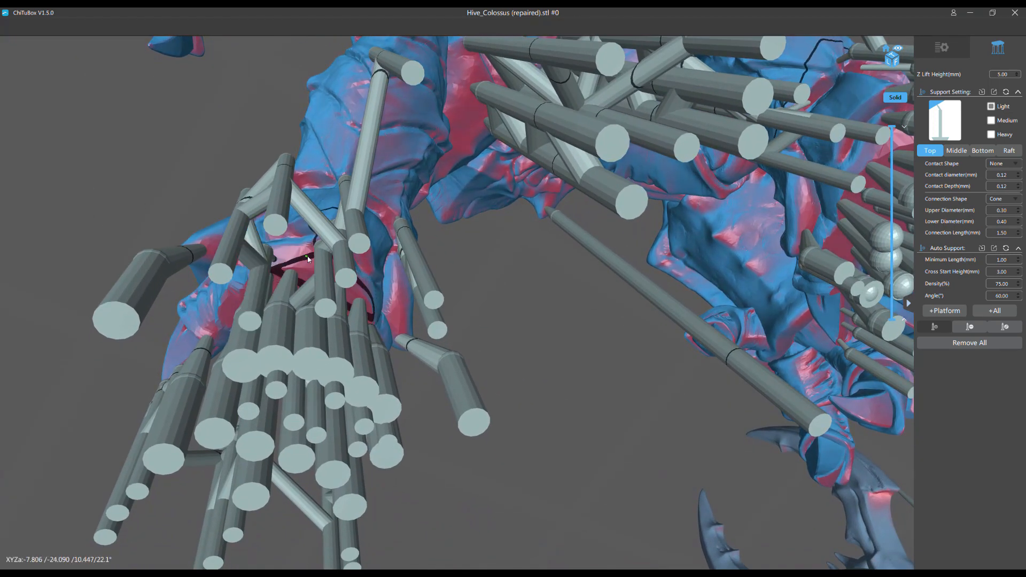
{"action": "left_click", "coordinate": [297, 252]}
{"action": "left_click", "coordinate": [407, 307]}
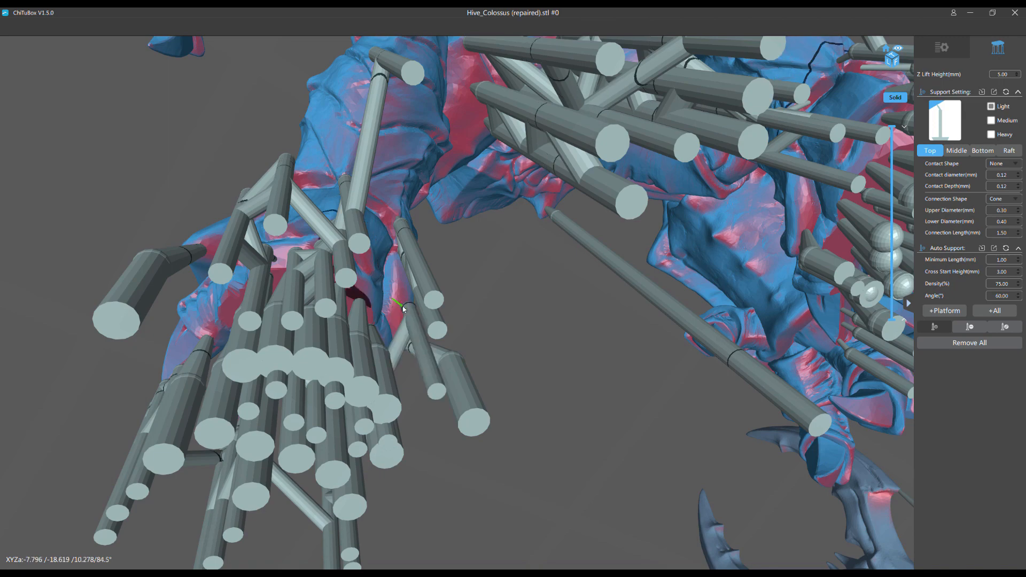
Step: Using the Medium preset, add two neighbouring supports under the lower front edge of the torso
{"action": "right_click_drag", "start_coordinate": [450, 217], "coordinate": [406, 267]}
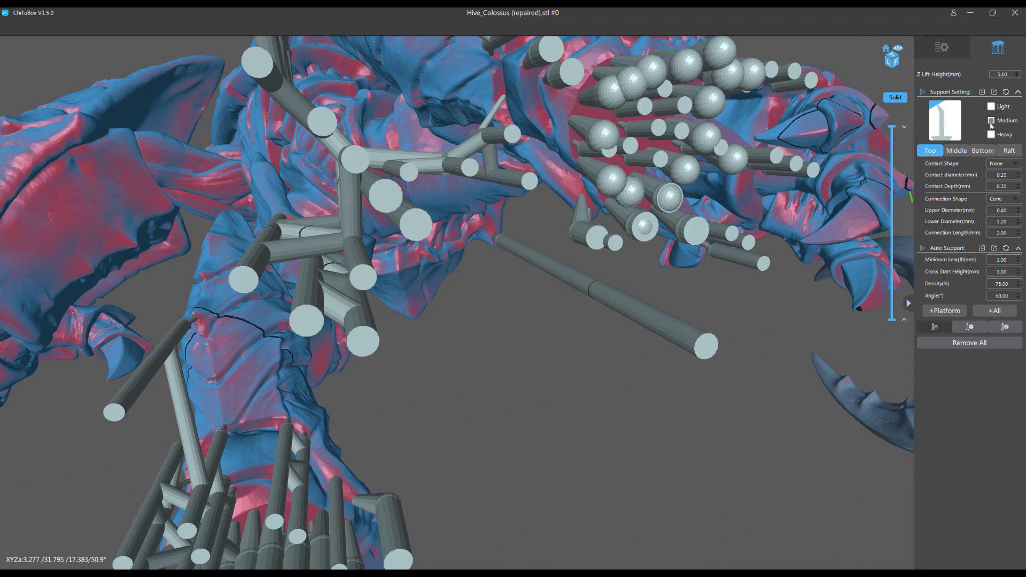
{"action": "left_click", "coordinate": [399, 271]}
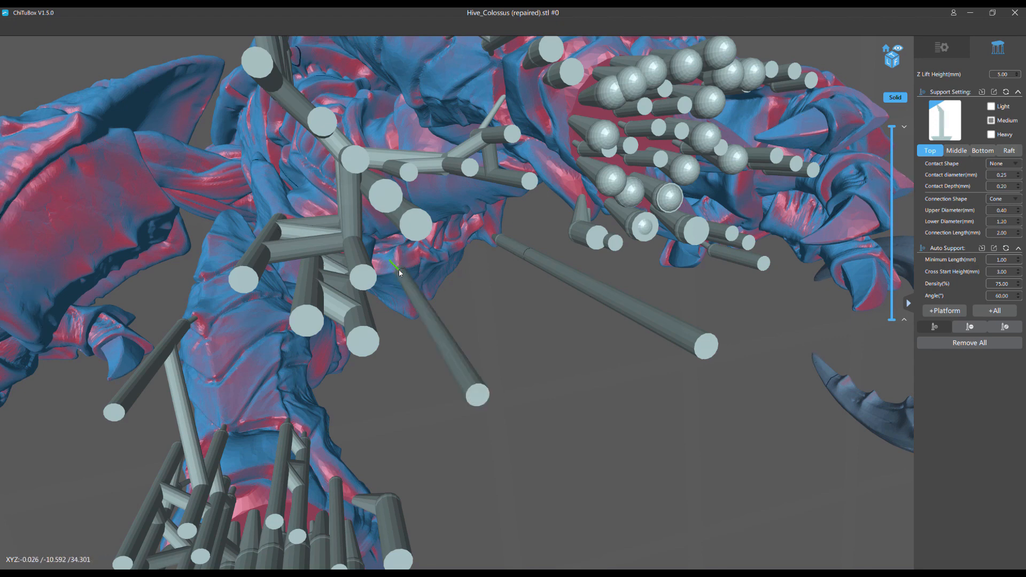
{"action": "left_click", "coordinate": [428, 255]}
Step: Using the Light preset, add a support under the pointed lower tip of the knee armour
{"action": "right_click_drag", "start_coordinate": [428, 256], "coordinate": [357, 260]}
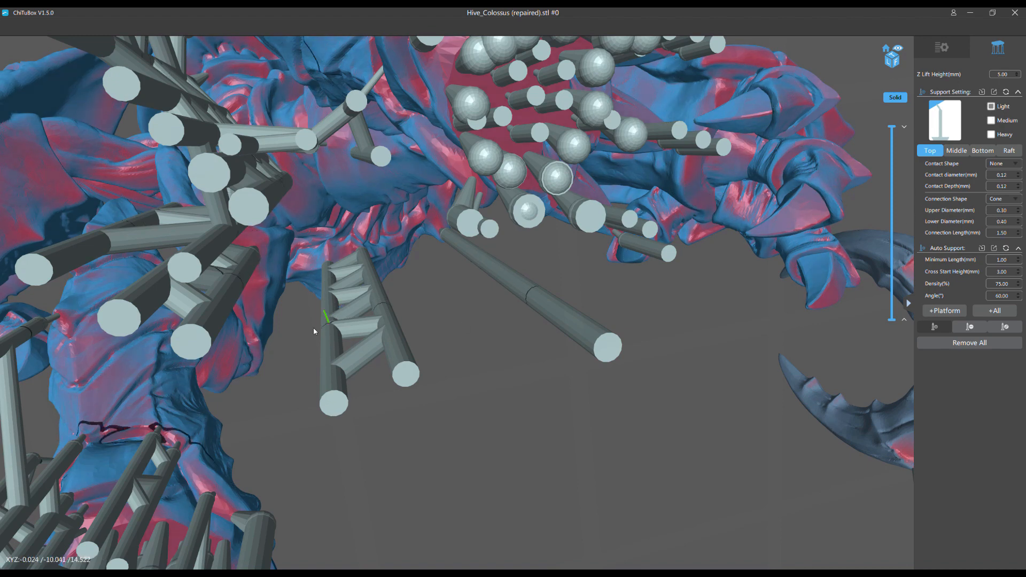
{"action": "left_click", "coordinate": [260, 343]}
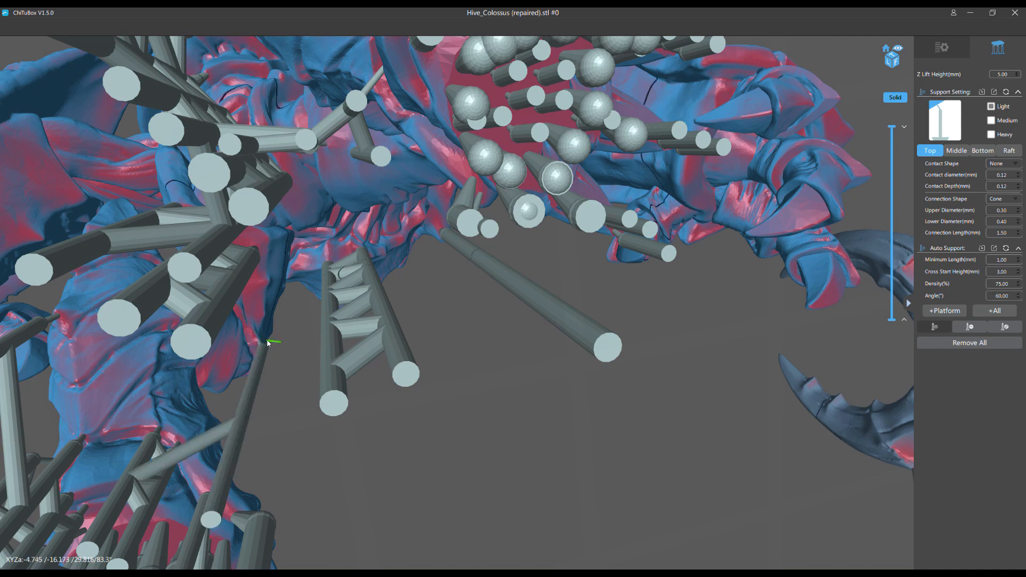
{"action": "left_click_drag", "start_coordinate": [297, 348], "coordinate": [315, 337]}
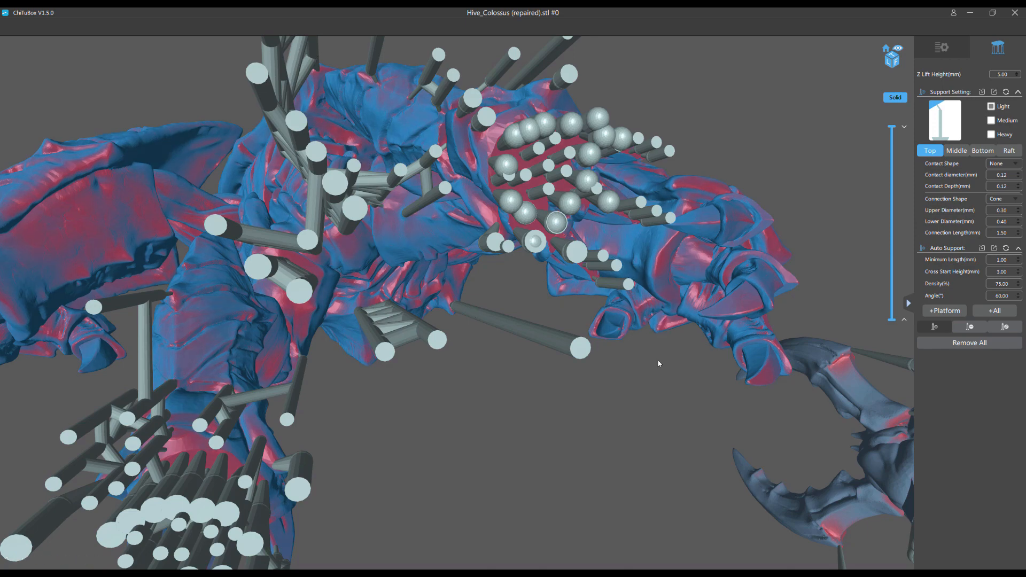
Step: Add two more light supports to the underside of the knee armour, one on each side of its overhanging face
{"action": "scroll", "coordinate": [651, 360], "scroll_direction": "down", "scroll_amount": 3}
{"action": "right_click_drag", "start_coordinate": [540, 367], "coordinate": [516, 361]}
{"action": "scroll", "coordinate": [517, 361], "scroll_direction": "down", "scroll_amount": 3}
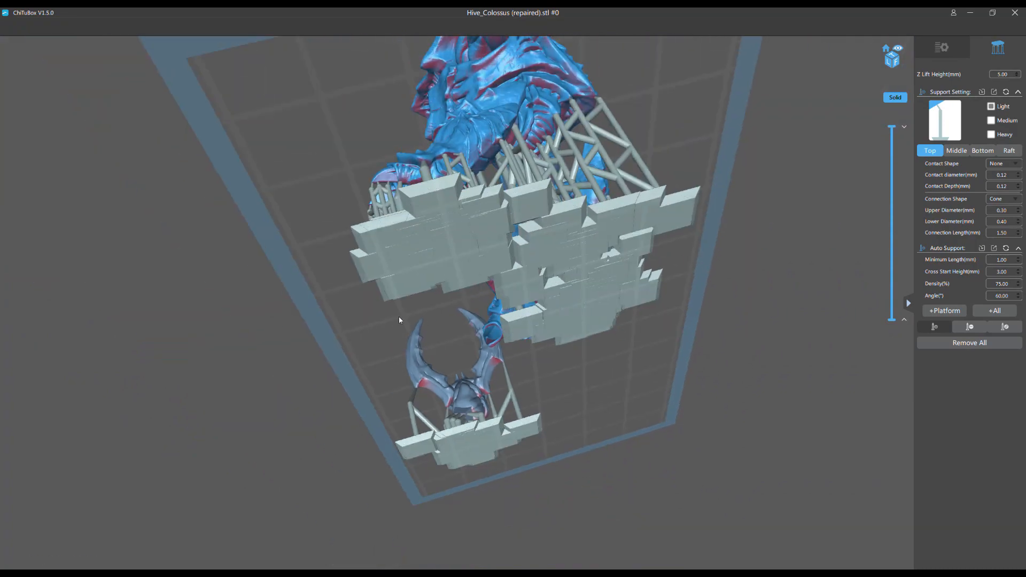
{"action": "right_click_drag", "start_coordinate": [400, 320], "coordinate": [311, 357]}
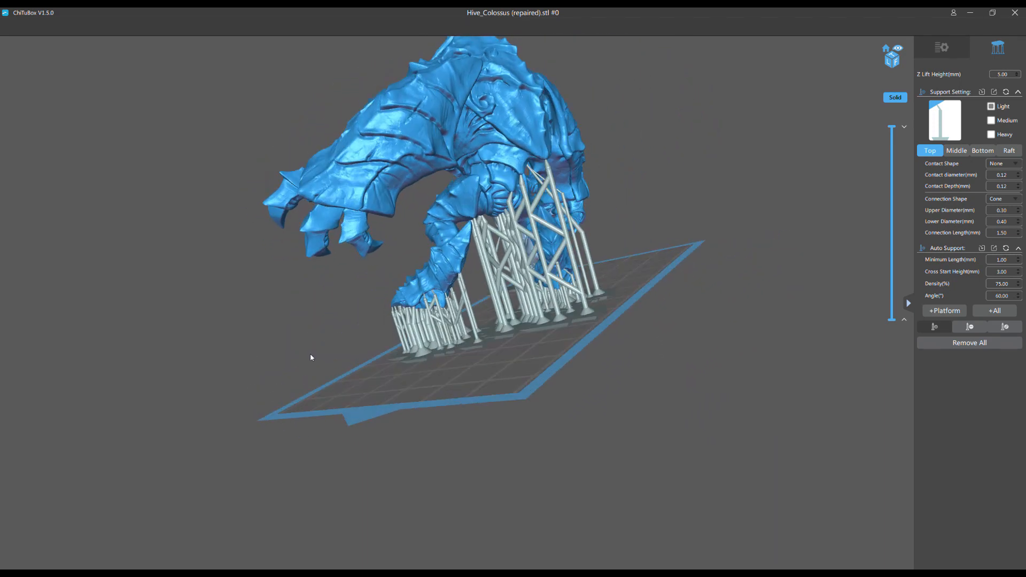
{"action": "right_click_drag", "start_coordinate": [465, 224], "coordinate": [264, 187]}
{"action": "scroll", "coordinate": [534, 250], "scroll_direction": "up", "scroll_amount": 8}
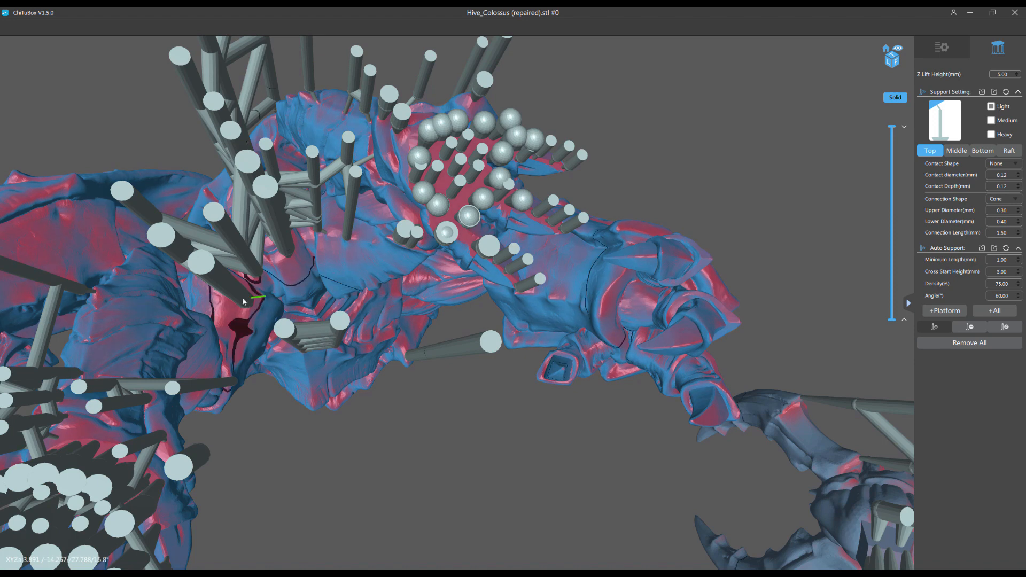
{"action": "left_click", "coordinate": [221, 313]}
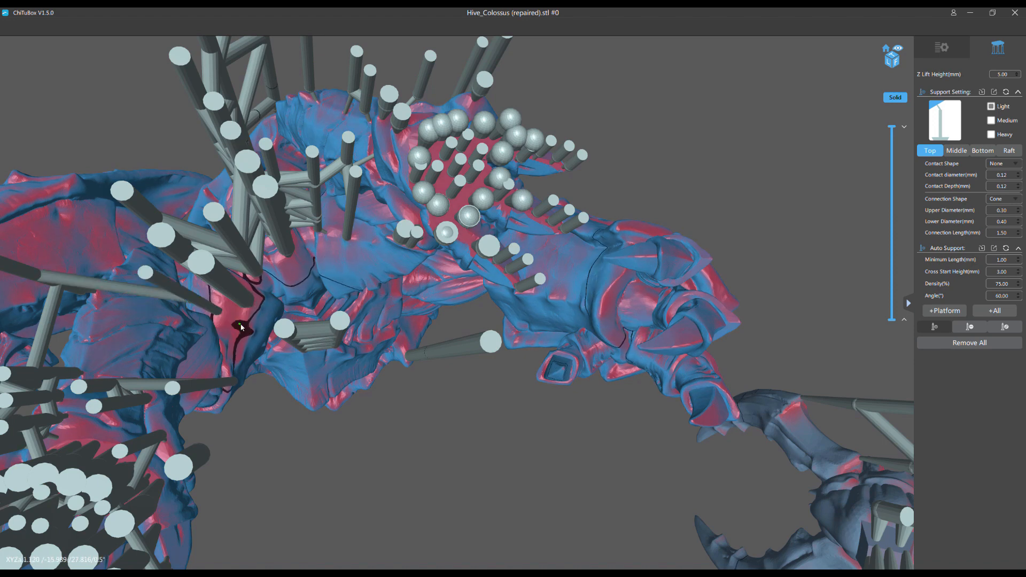
{"action": "left_click", "coordinate": [250, 334]}
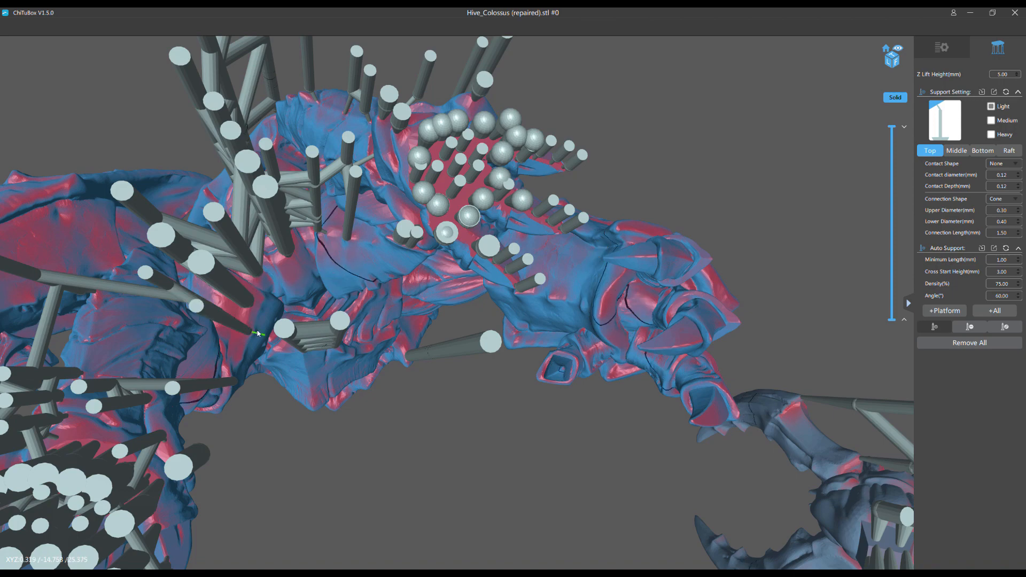
Step: Select the light support under the knee for inspection, and add a short light branch from a slim pillar to the knee's underside
{"action": "right_click_drag", "start_coordinate": [257, 333], "coordinate": [336, 319]}
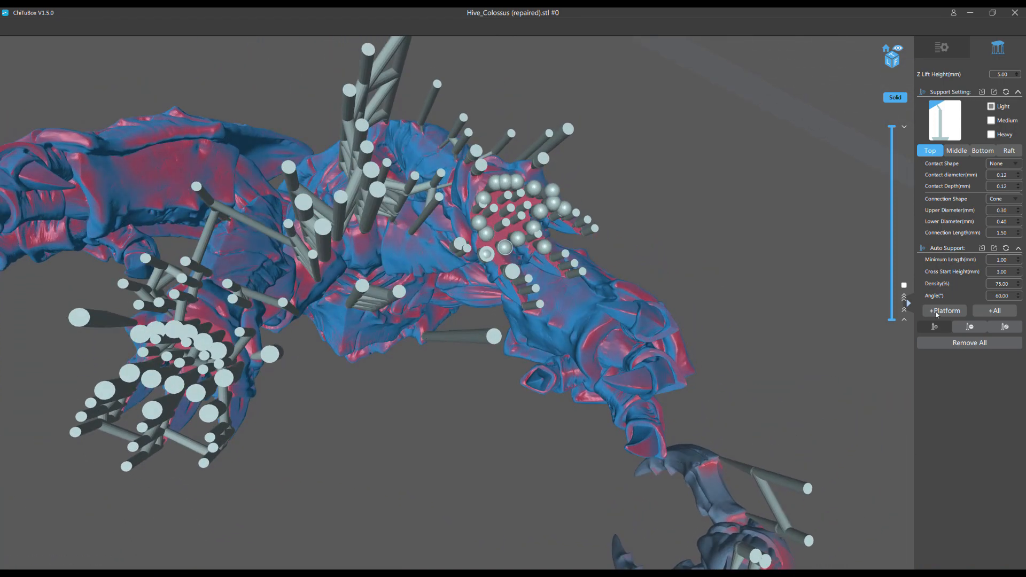
{"action": "left_click", "coordinate": [289, 226]}
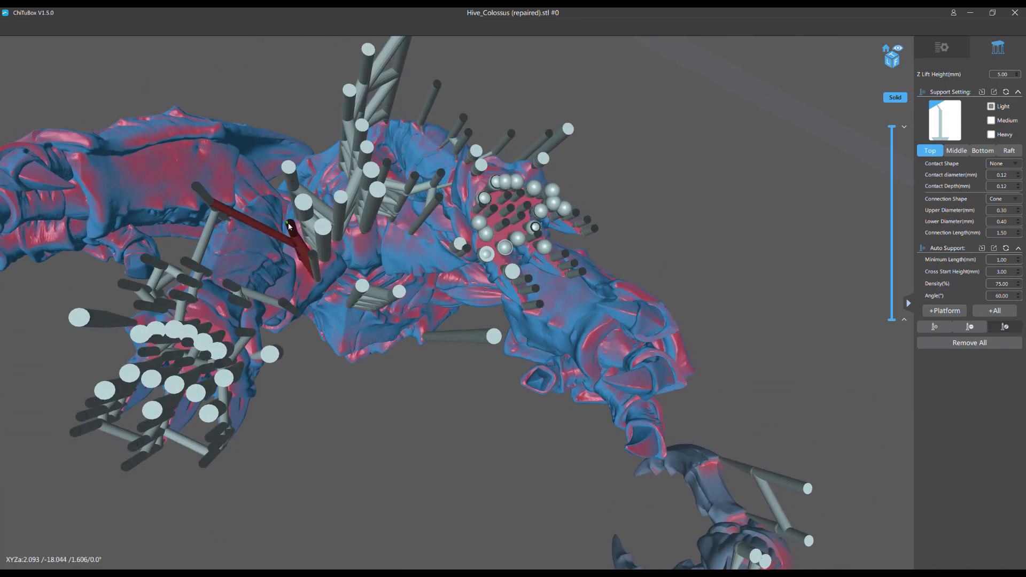
{"action": "scroll", "coordinate": [284, 361], "scroll_direction": "up", "scroll_amount": 6}
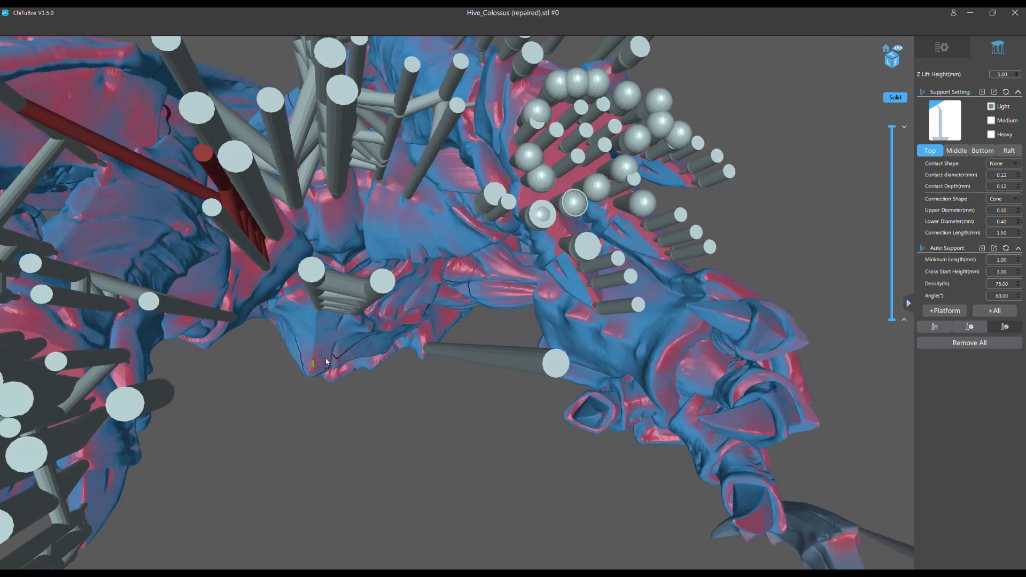
{"action": "scroll", "coordinate": [326, 359], "scroll_direction": "up", "scroll_amount": 2}
{"action": "right_click_drag", "start_coordinate": [247, 307], "coordinate": [234, 360]}
{"action": "scroll", "coordinate": [238, 362], "scroll_direction": "down", "scroll_amount": 5}
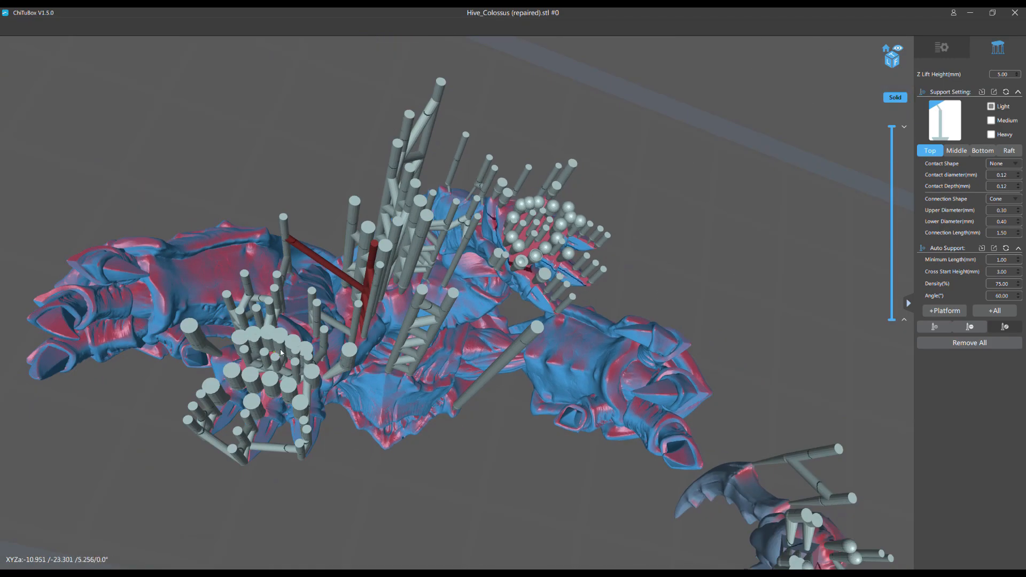
{"action": "right_click_drag", "start_coordinate": [366, 371], "coordinate": [222, 280]}
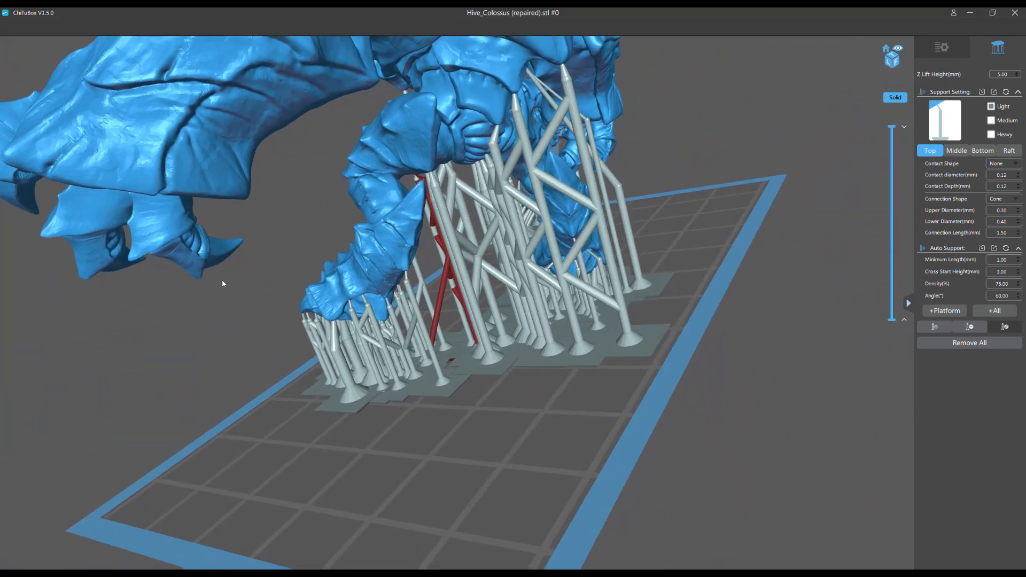
{"action": "right_click_drag", "start_coordinate": [316, 233], "coordinate": [298, 230]}
{"action": "left_click_drag", "start_coordinate": [301, 223], "coordinate": [143, 203]}
{"action": "scroll", "coordinate": [143, 204], "scroll_direction": "up", "scroll_amount": 6}
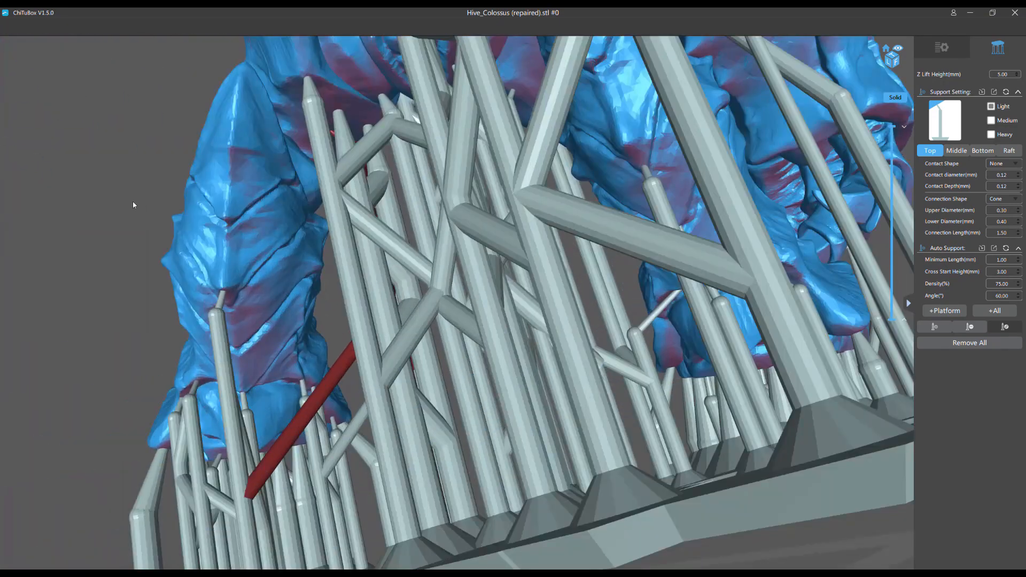
{"action": "scroll", "coordinate": [147, 260], "scroll_direction": "up", "scroll_amount": 3}
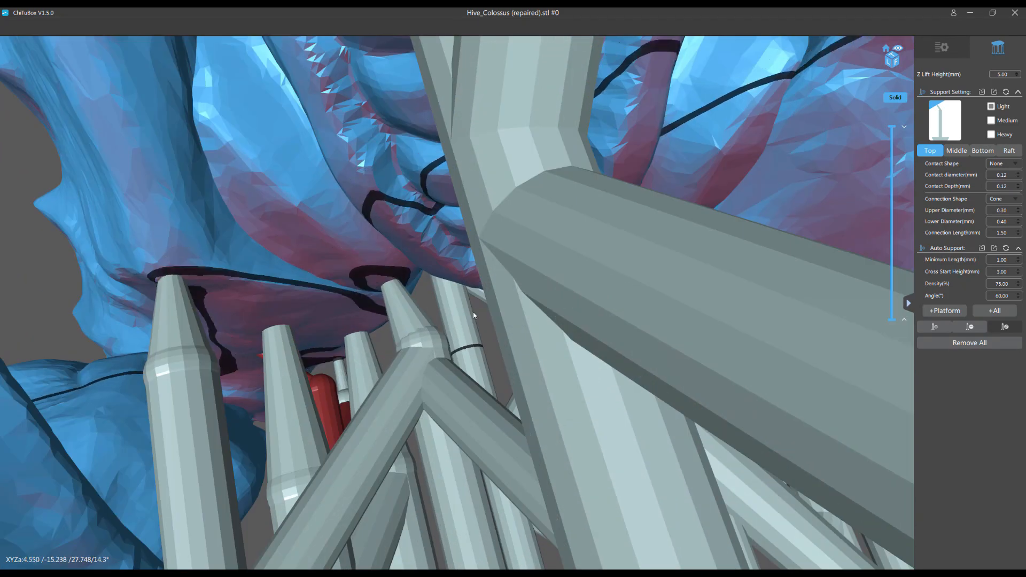
{"action": "left_click", "coordinate": [935, 328]}
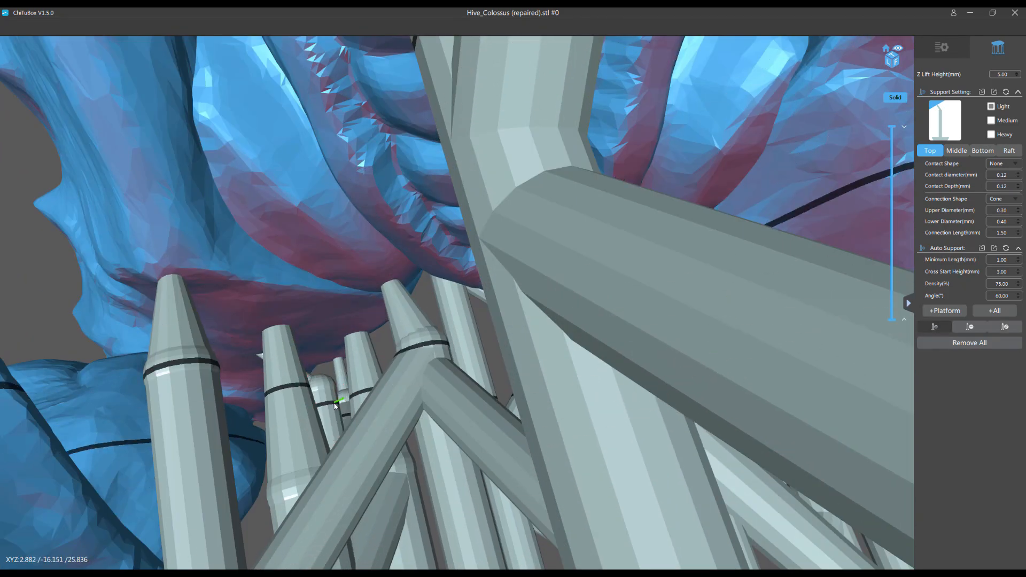
{"action": "left_click", "coordinate": [331, 411]}
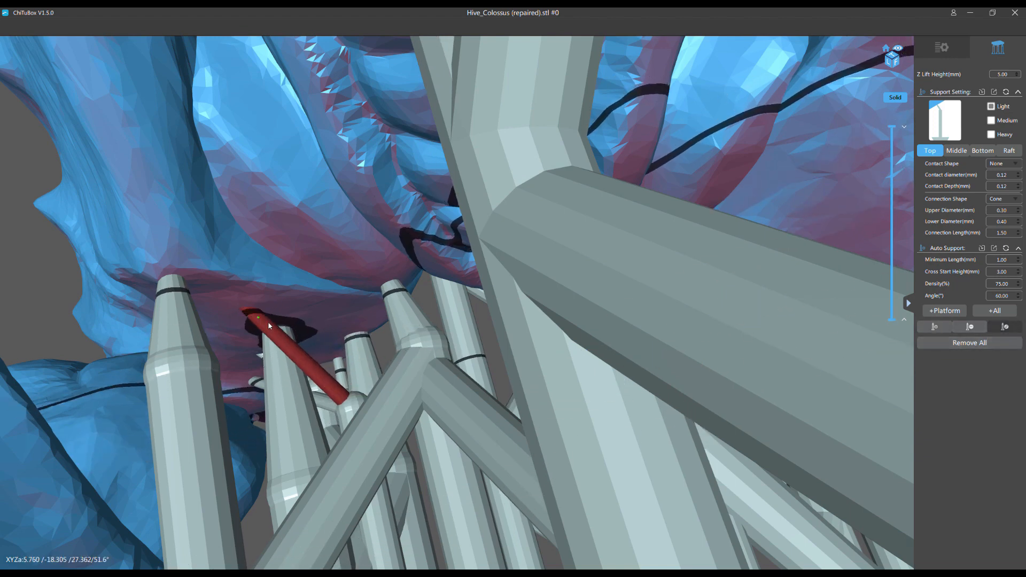
Step: Examine the whole supported body and the separate claw from the front and side to check the support coverage
{"action": "scroll", "coordinate": [243, 310], "scroll_direction": "down", "scroll_amount": 10}
{"action": "left_click_drag", "start_coordinate": [297, 310], "coordinate": [483, 311]}
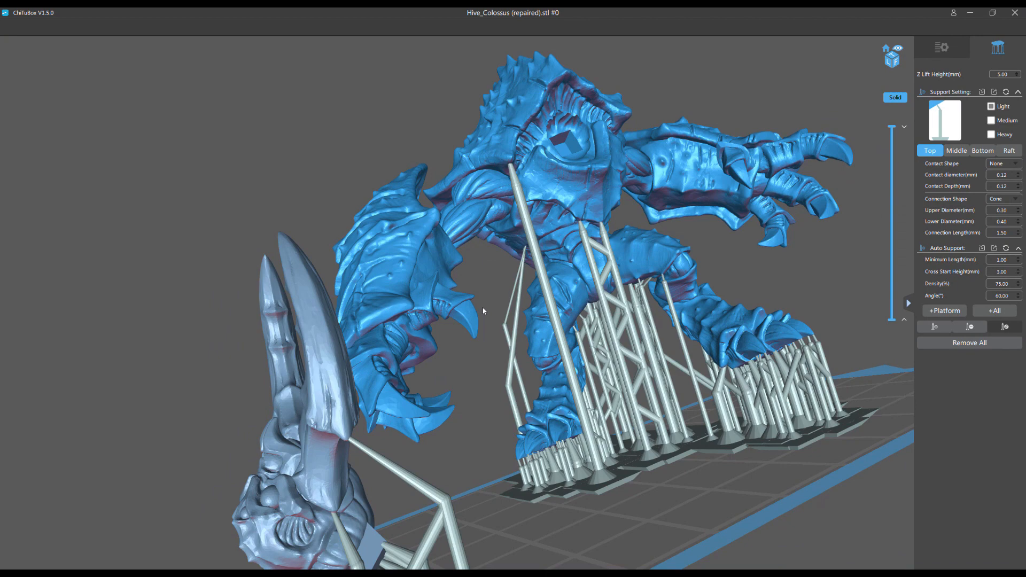
{"action": "middle_click_drag", "start_coordinate": [353, 156], "coordinate": [249, 218]}
{"action": "right_click_drag", "start_coordinate": [249, 218], "coordinate": [251, 189]}
{"action": "scroll", "coordinate": [251, 189], "scroll_direction": "up", "scroll_amount": 5}
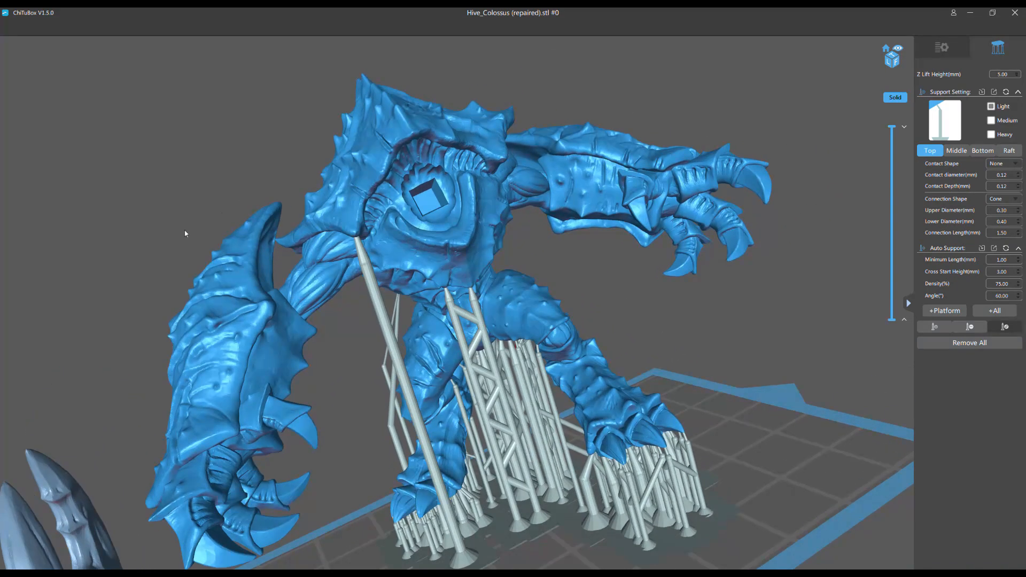
{"action": "scroll", "coordinate": [75, 124], "scroll_direction": "down", "scroll_amount": 6}
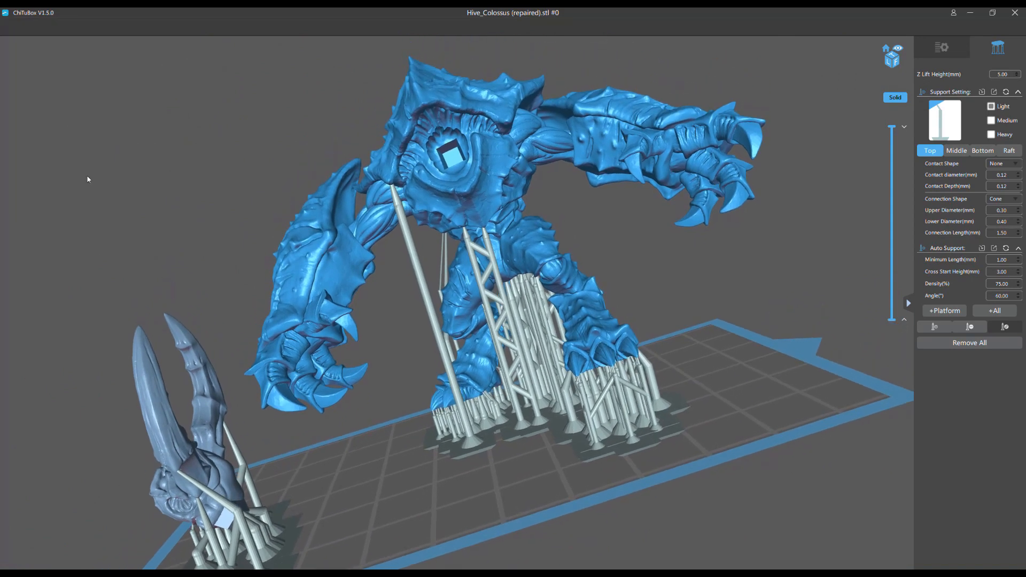
{"action": "middle_click_drag", "start_coordinate": [87, 179], "coordinate": [91, 183]}
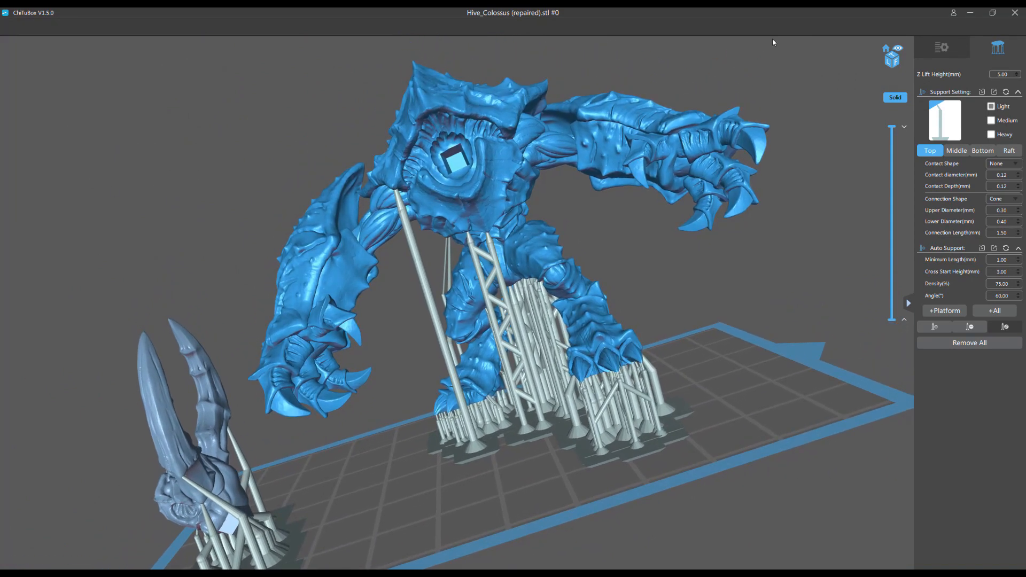